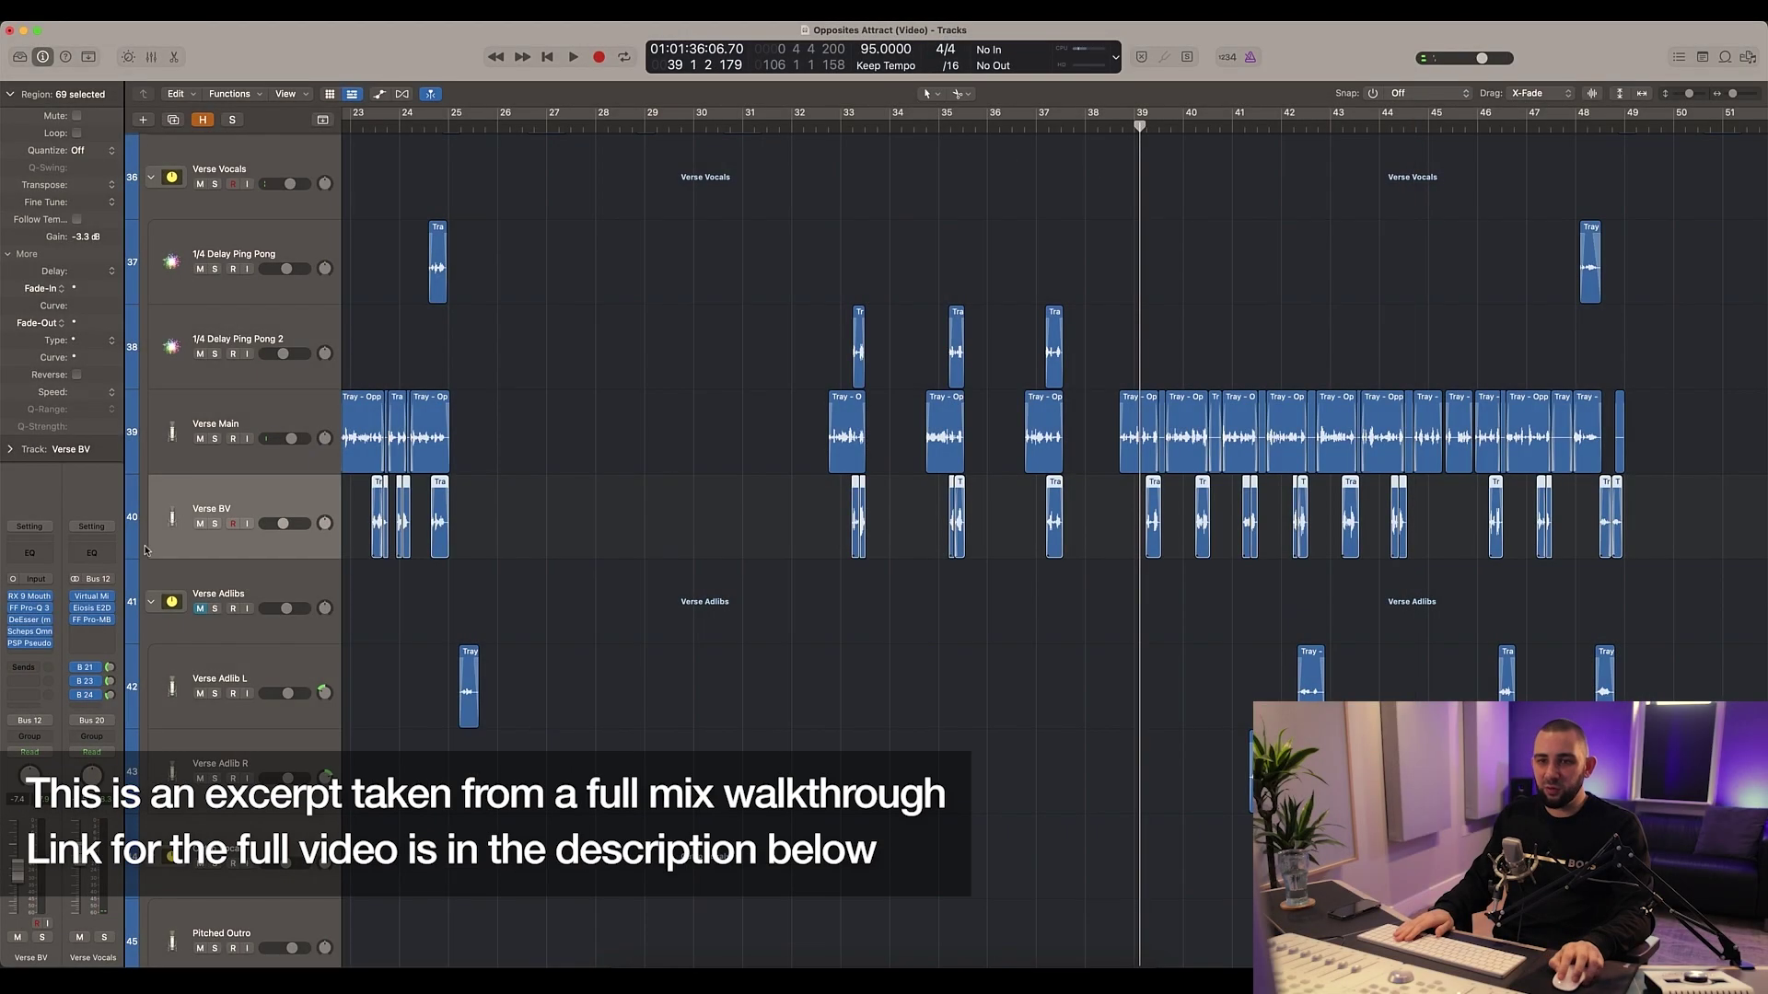
Step: Move the playhead to bar 15, among the first verse's Verse Main and Verse BV regions
key("super+Right")
key("super+Right")
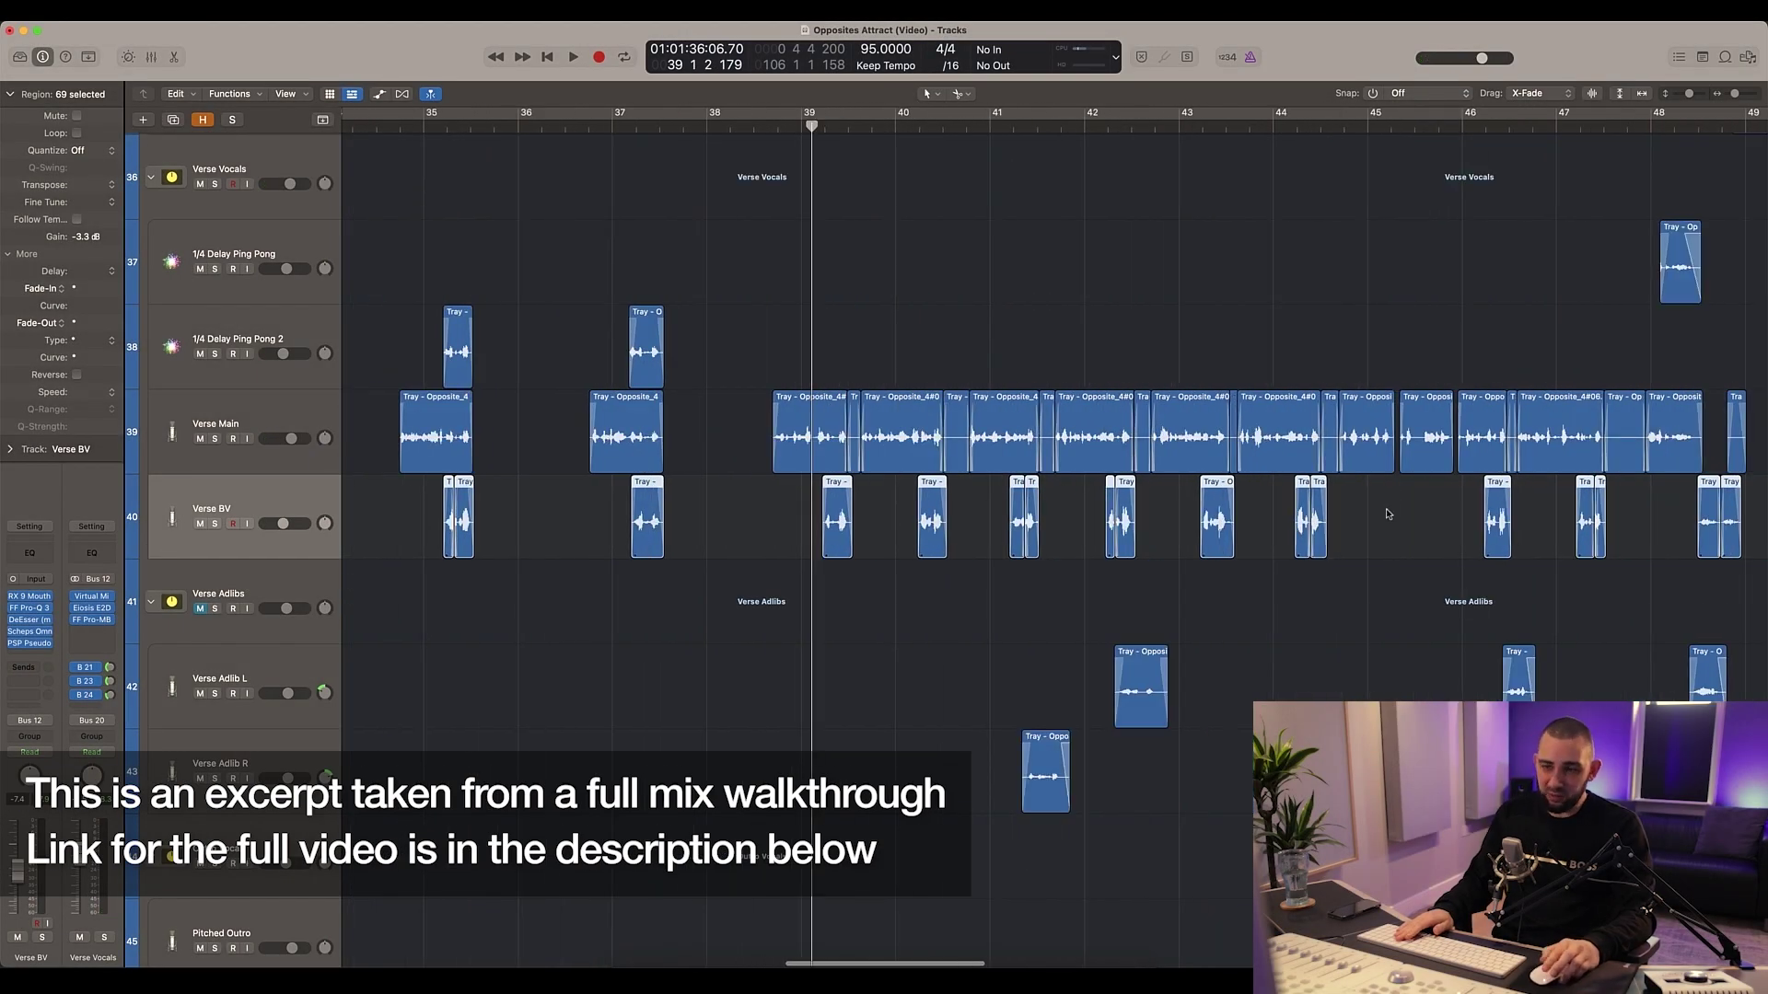
scroll(1228, 501, "left", 2)
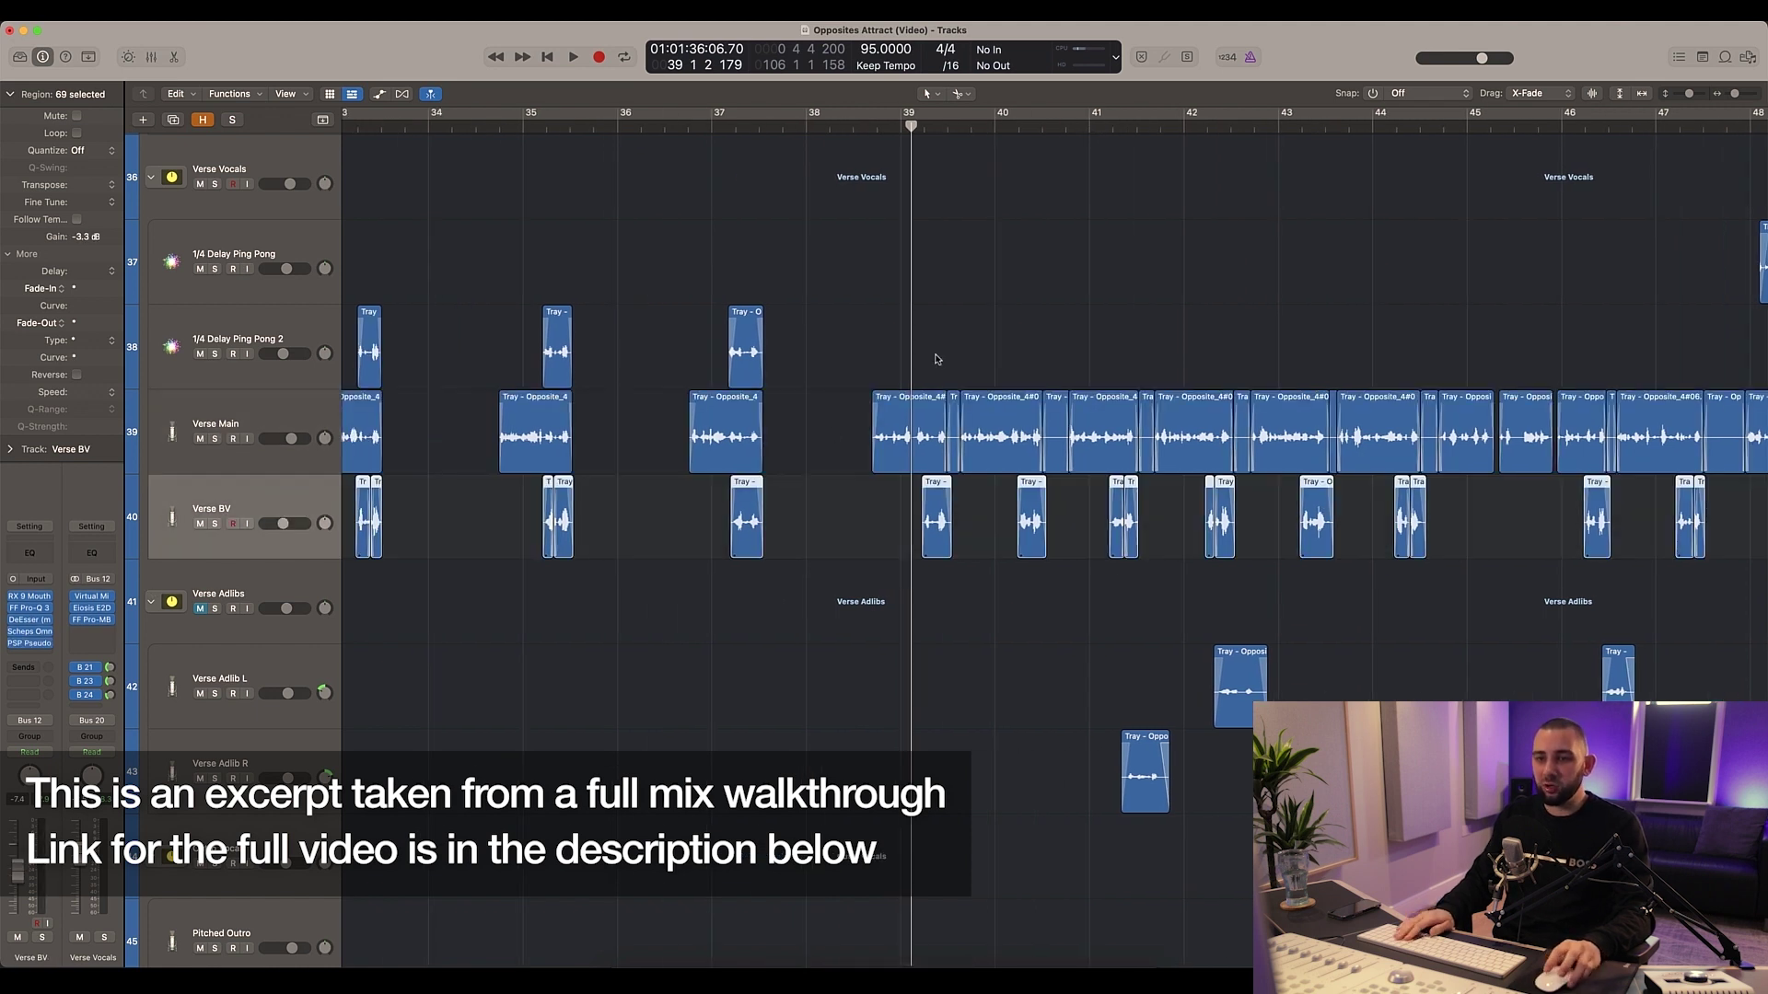
key("super+Left")
key("super+Left")
key("super+Left")
key("super+Left")
key("super+Left")
scroll(811, 411, "left", 8)
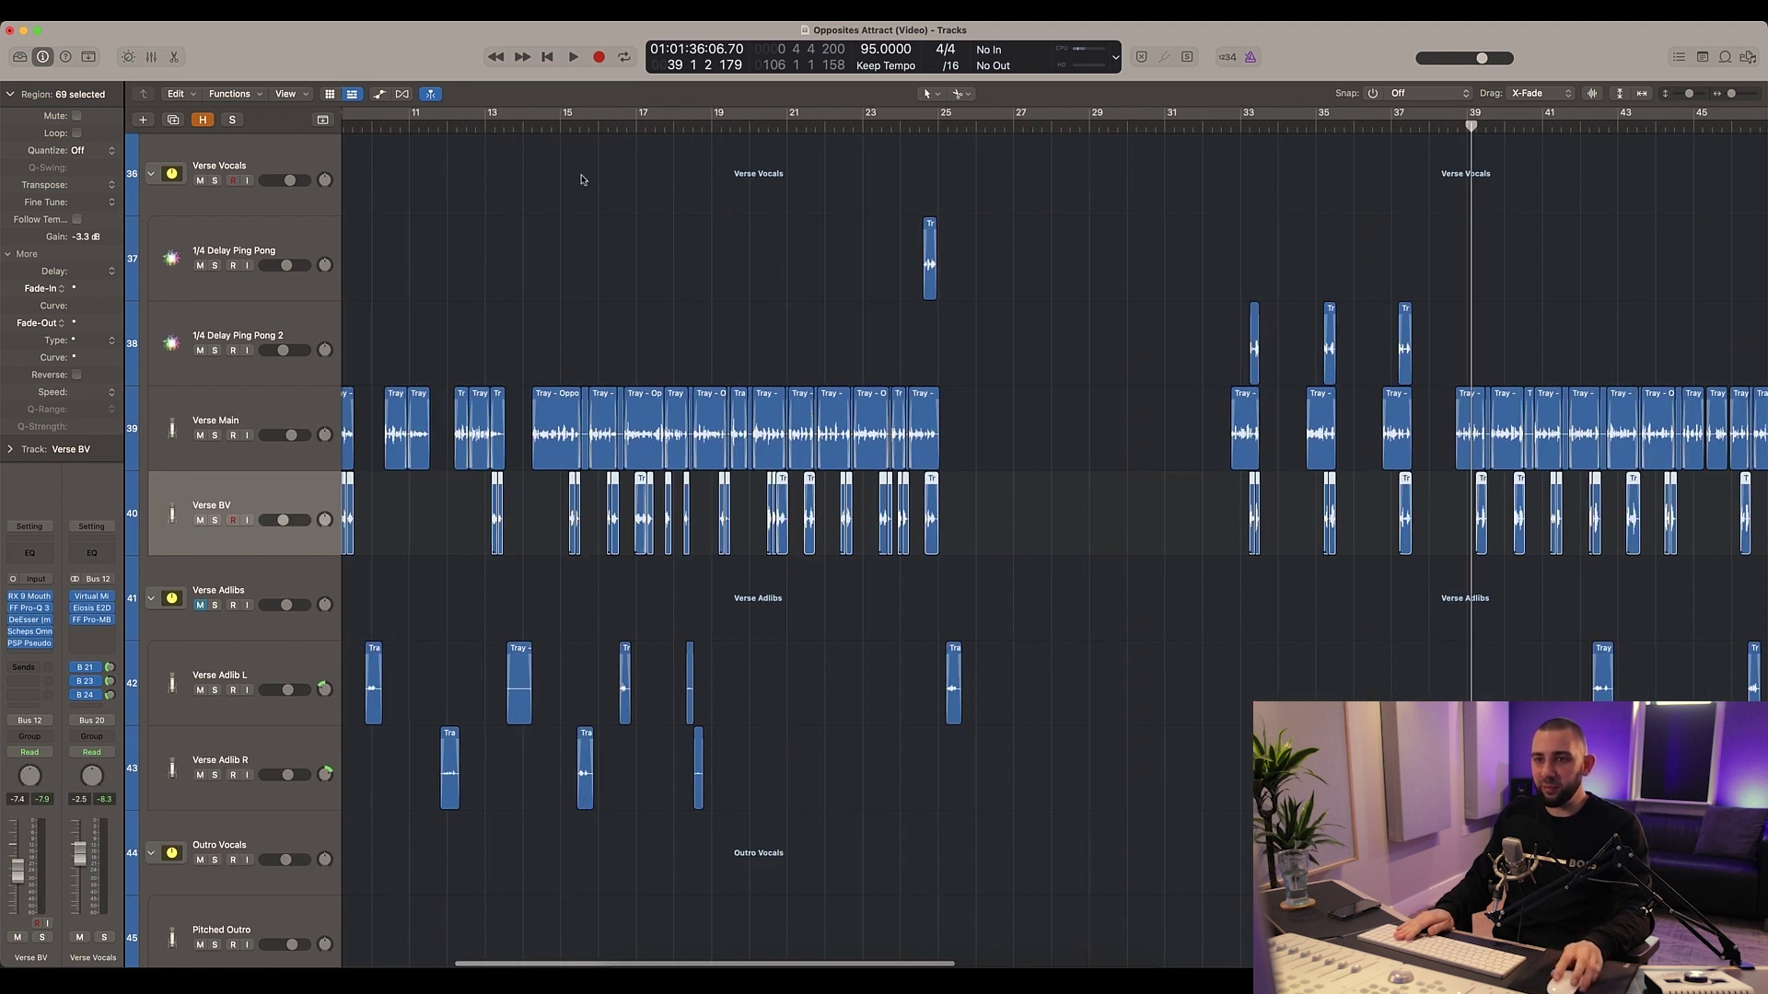
left_click(566, 129)
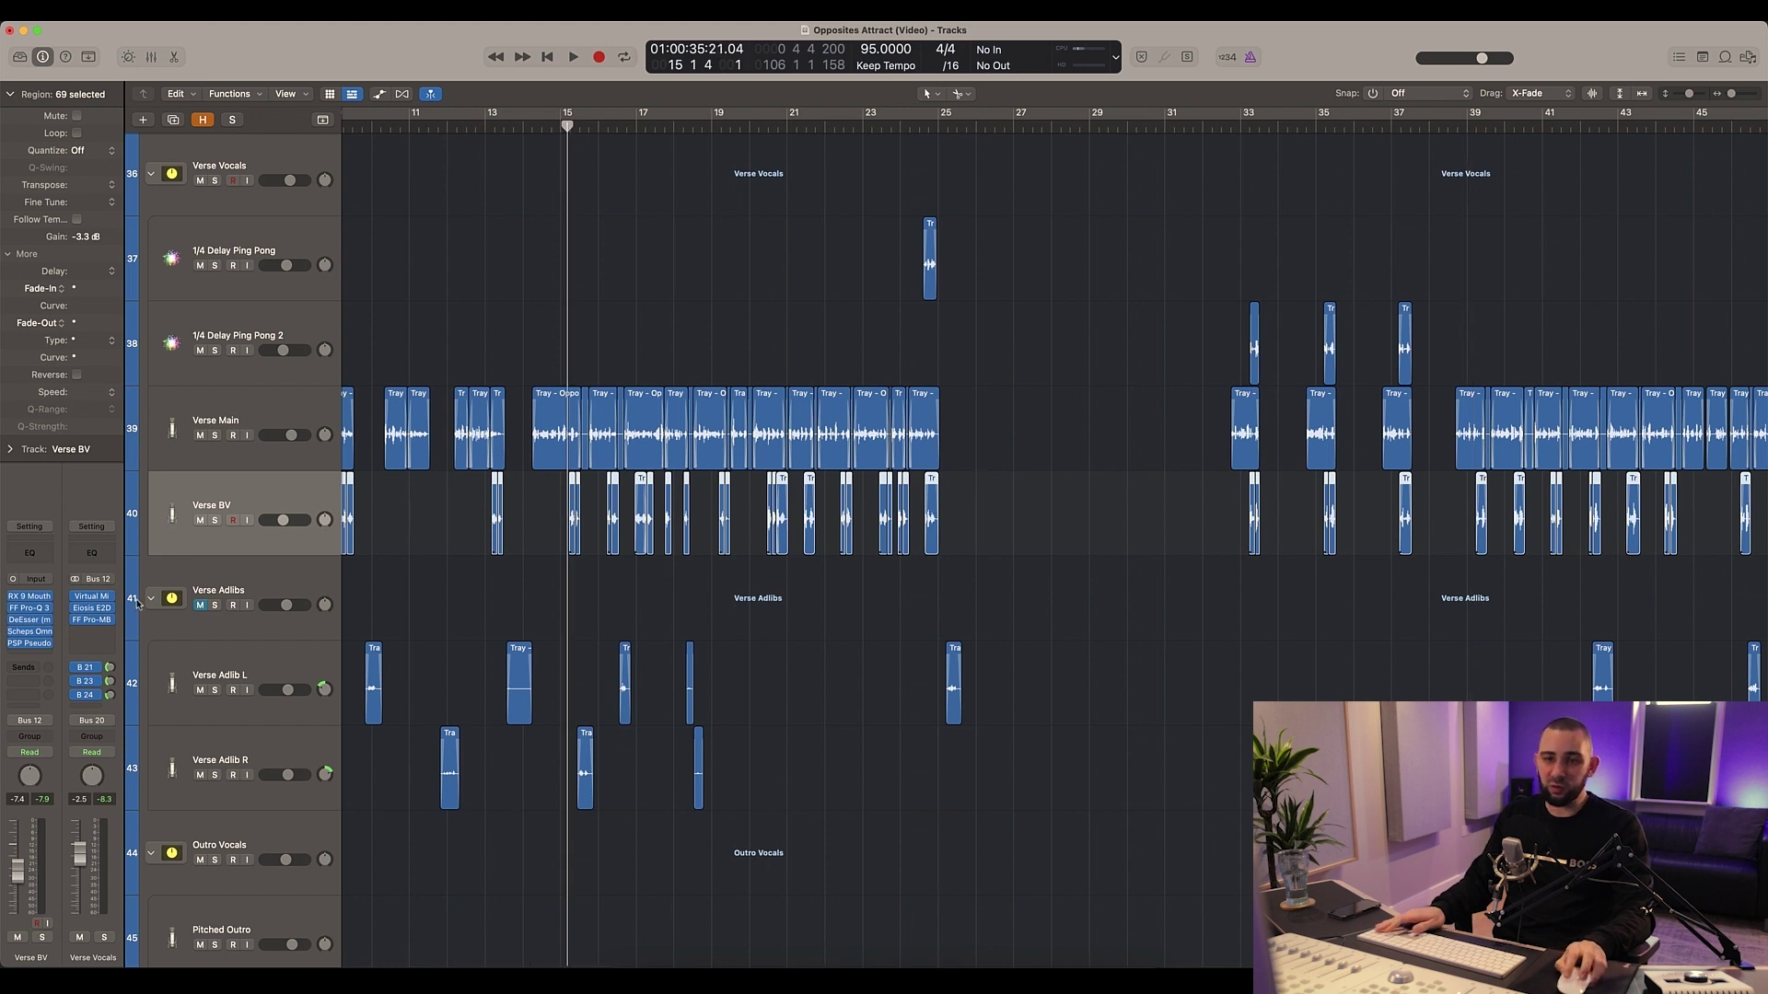
Step: Inspect the FF Pro-Q 3, DeEsser and Scheps Omni Channel settings on the Verse BV track, one plug-in at a time
left_click(32, 608)
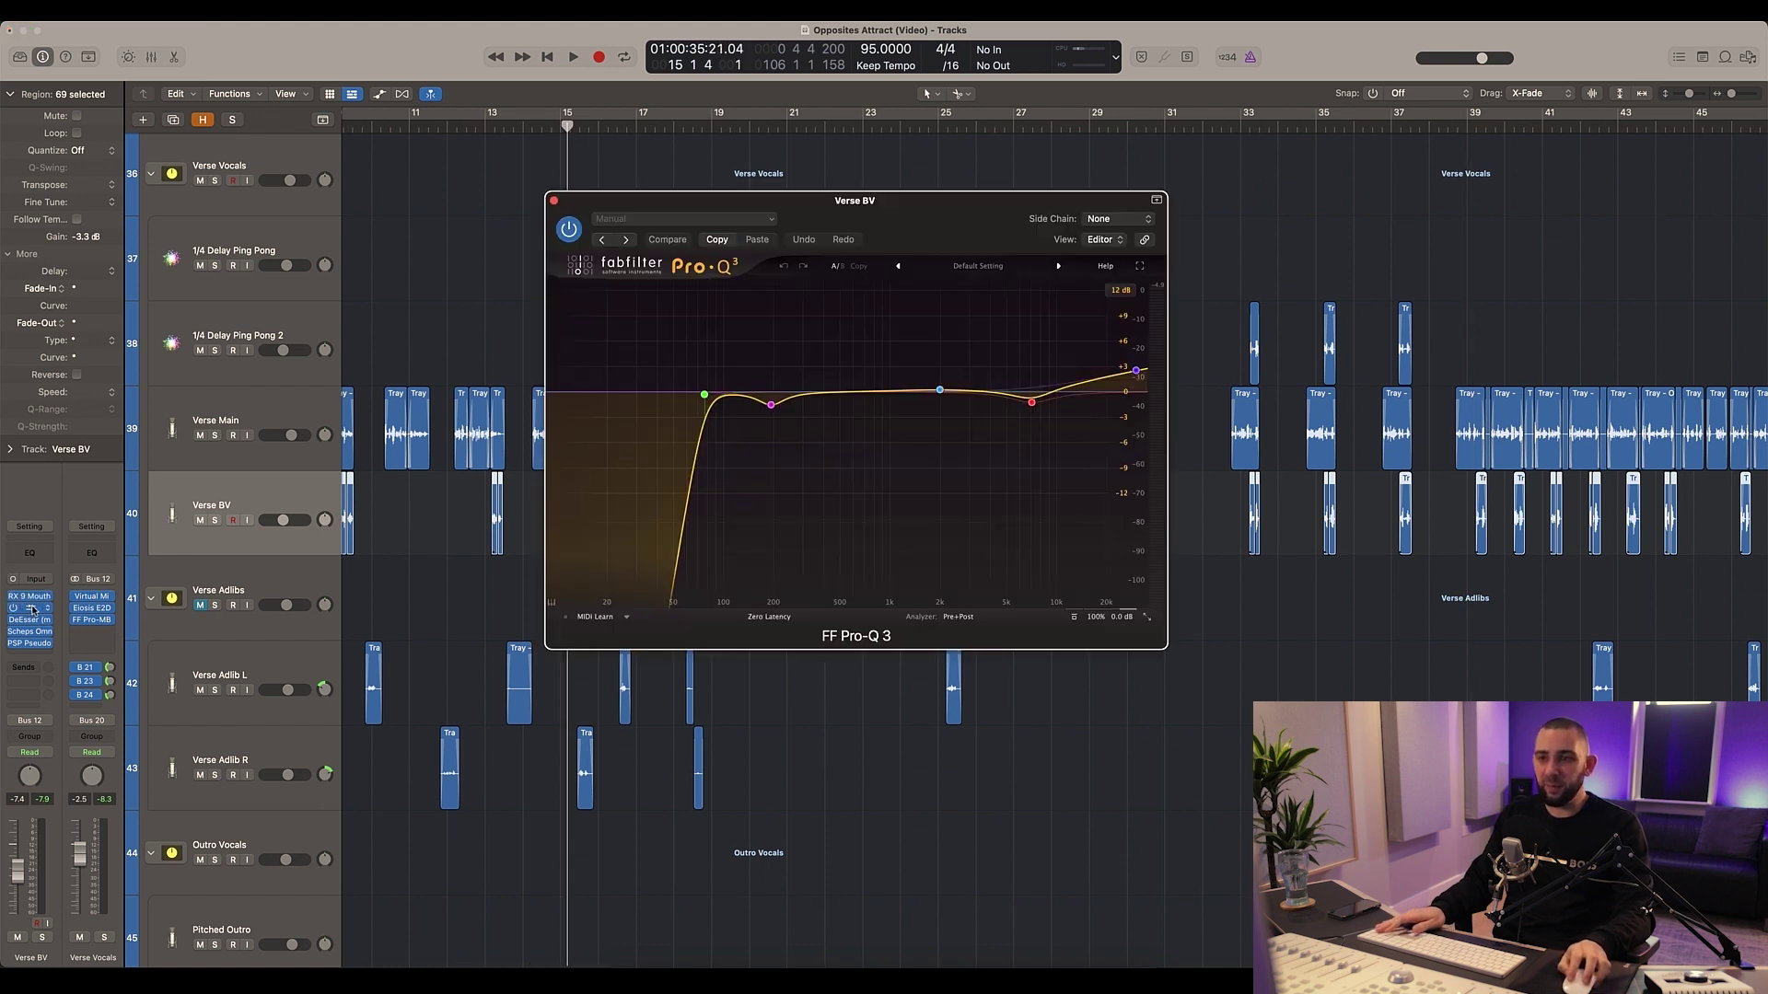
left_click(33, 608)
left_click(33, 620)
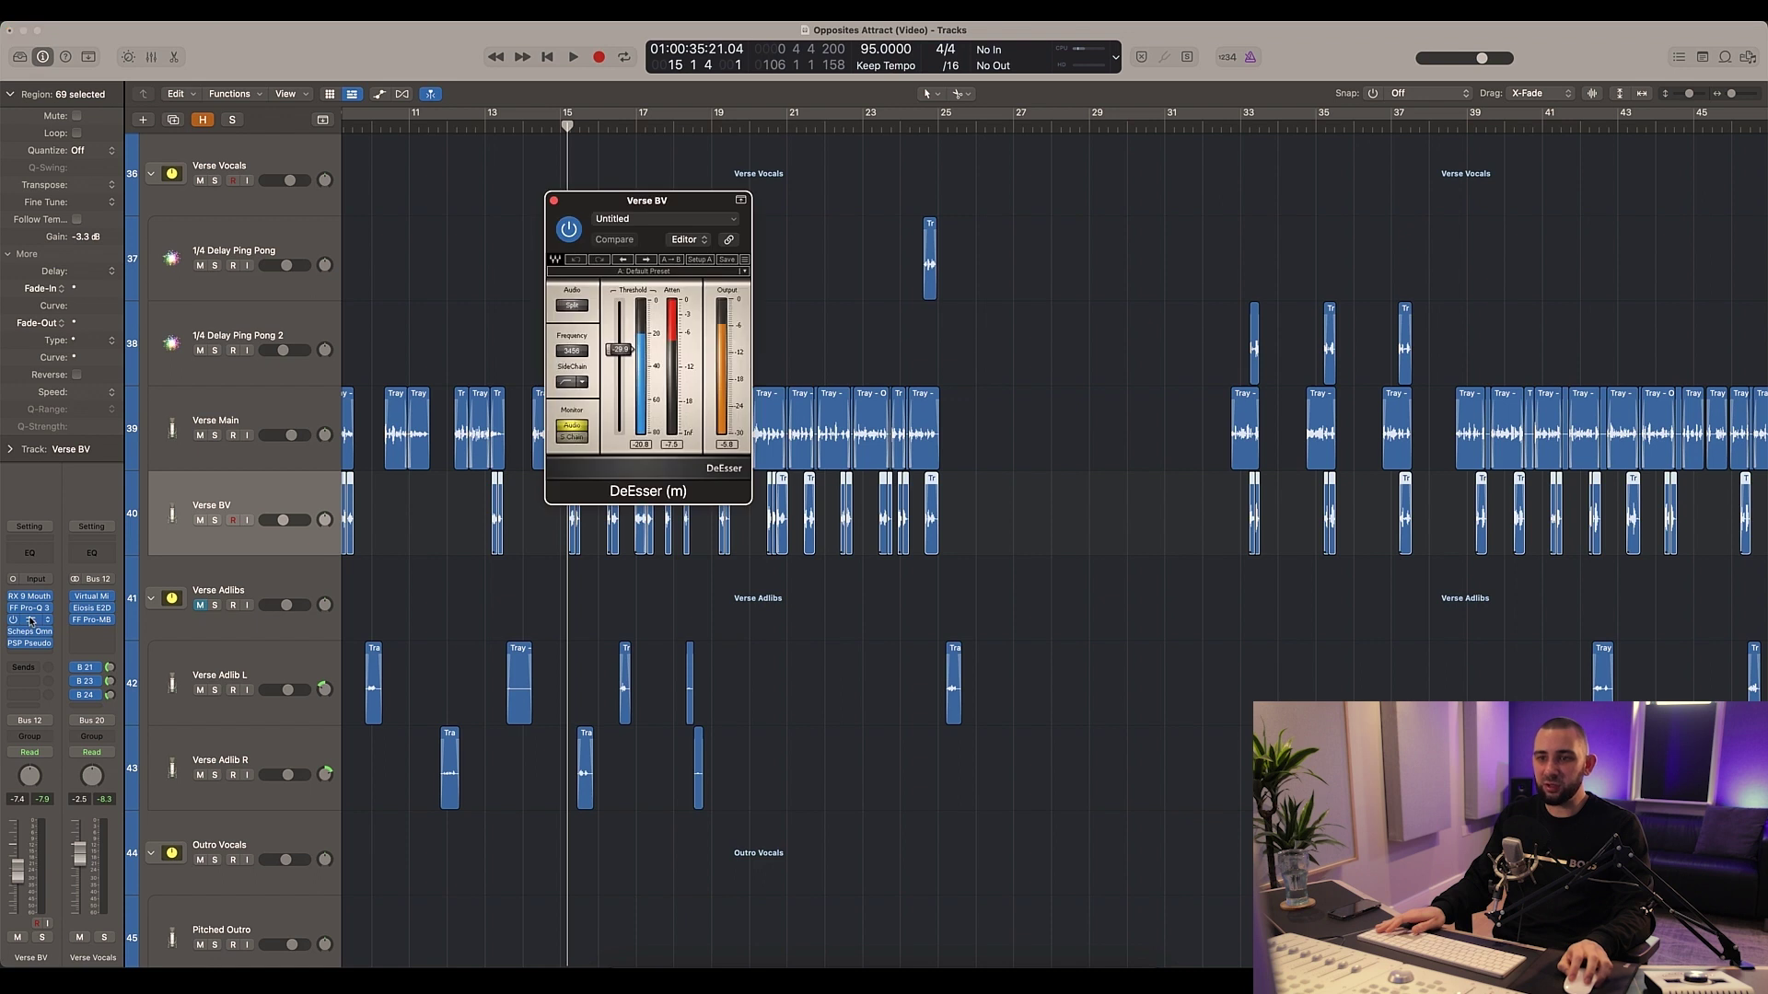
left_click(33, 621)
left_click(30, 633)
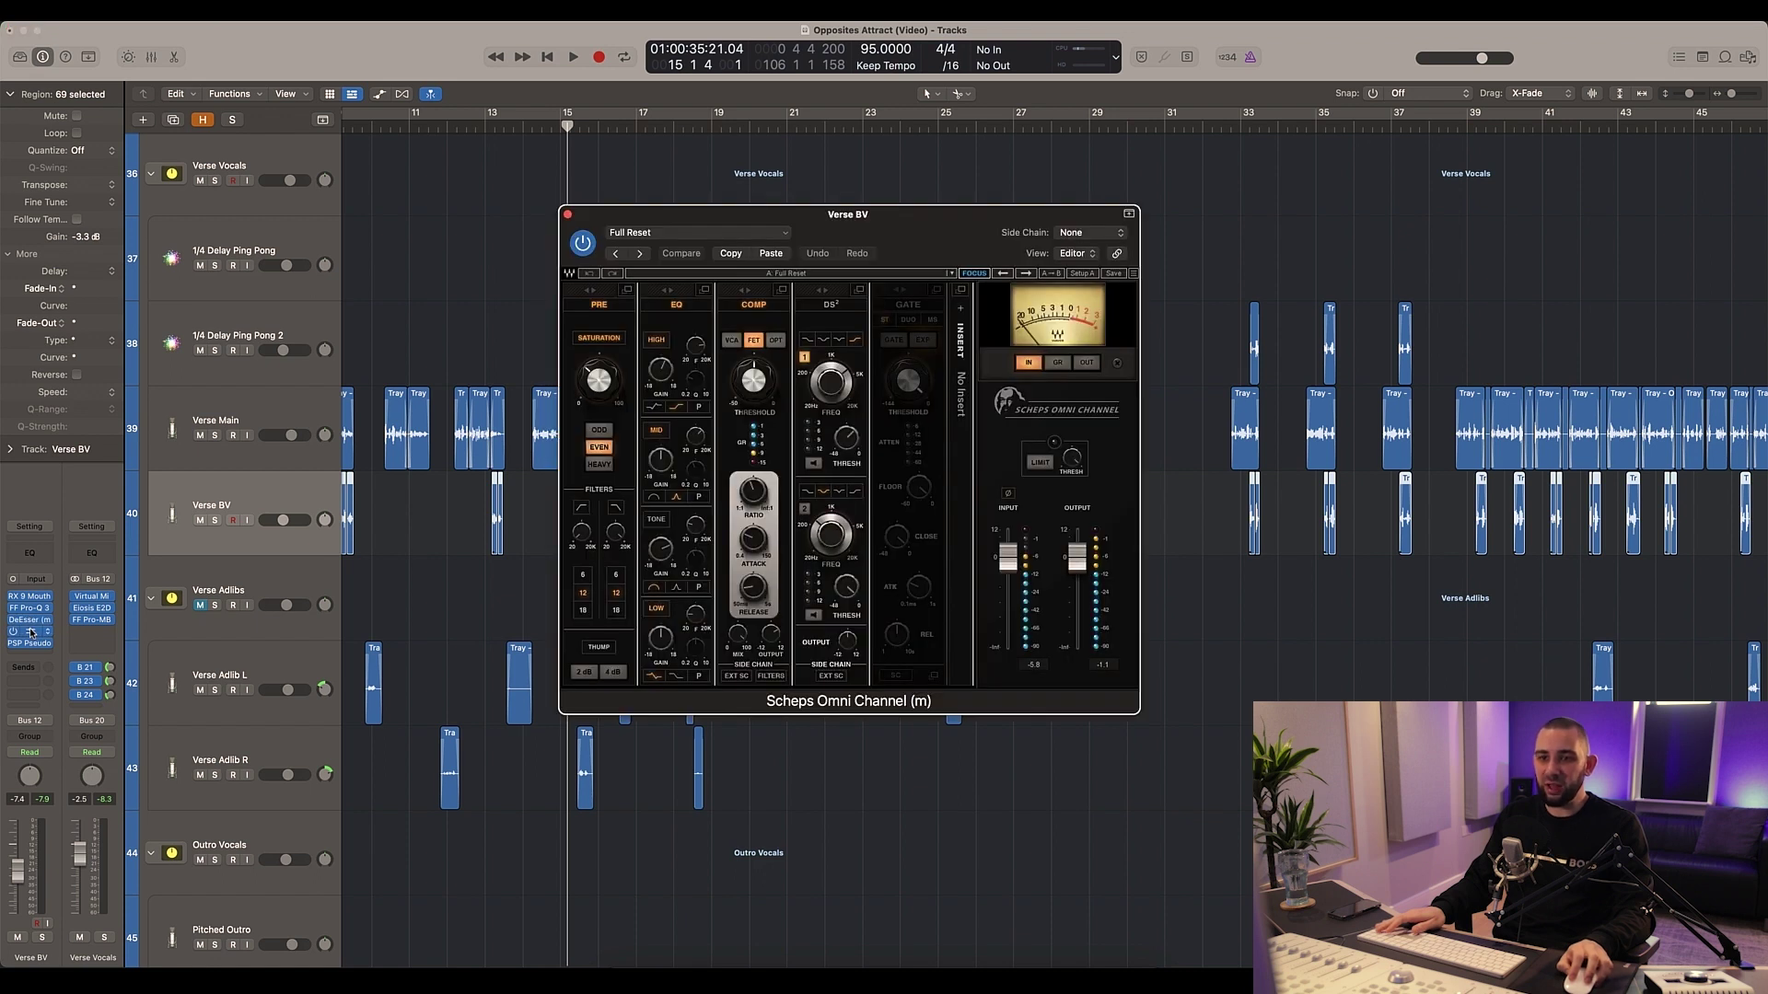
left_click(30, 633)
Step: Examine the DeEsser on Verse BV again, with its window moved clear of the first verse's regions, and close it
left_click(32, 619)
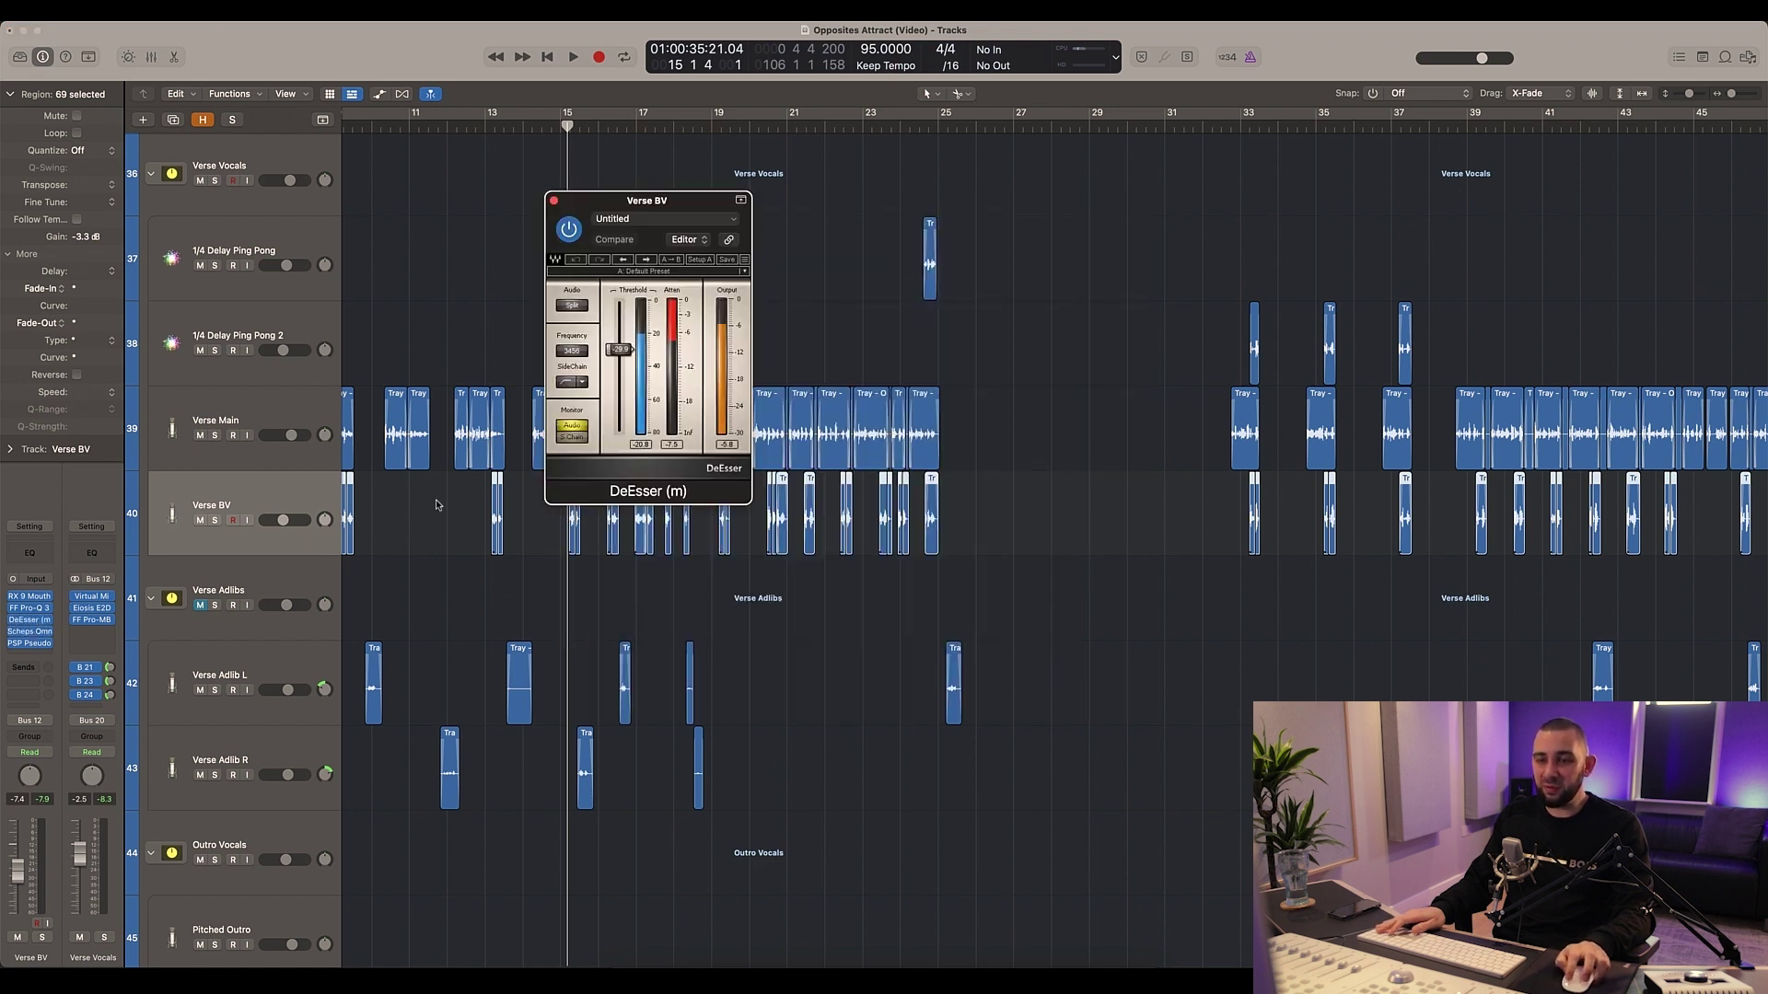
scroll(437, 504, "left", 3)
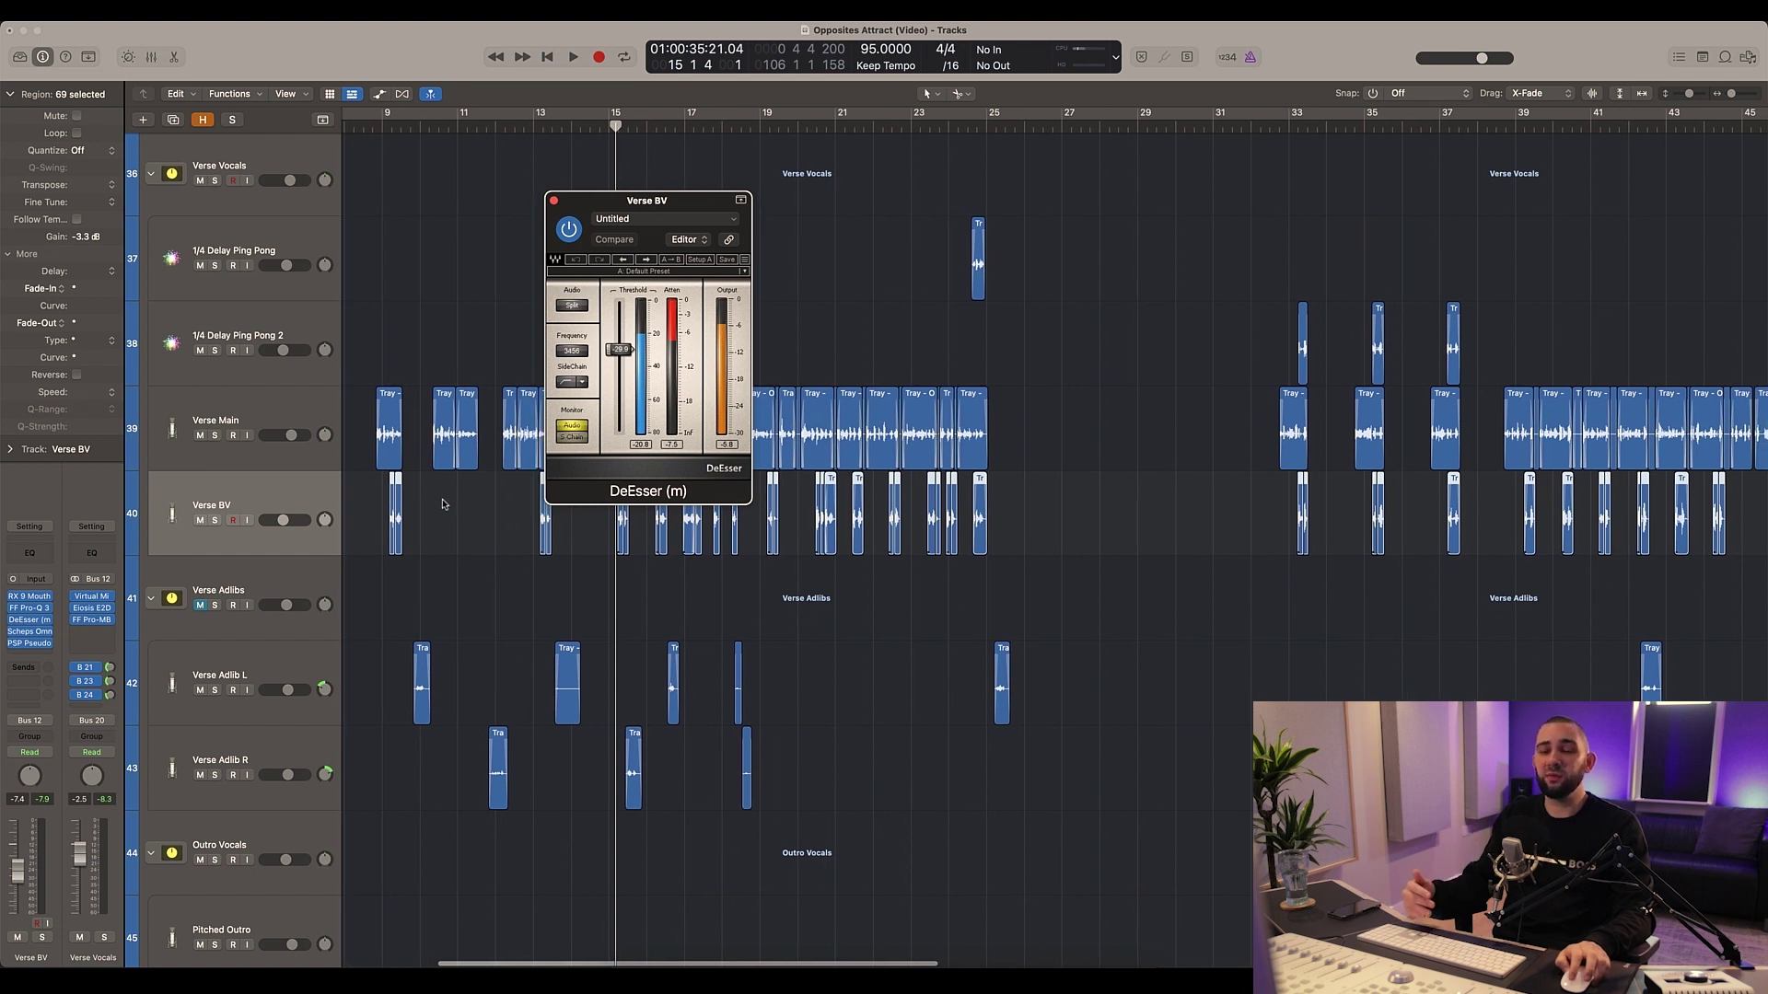
left_click_drag(587, 199, 1120, 427)
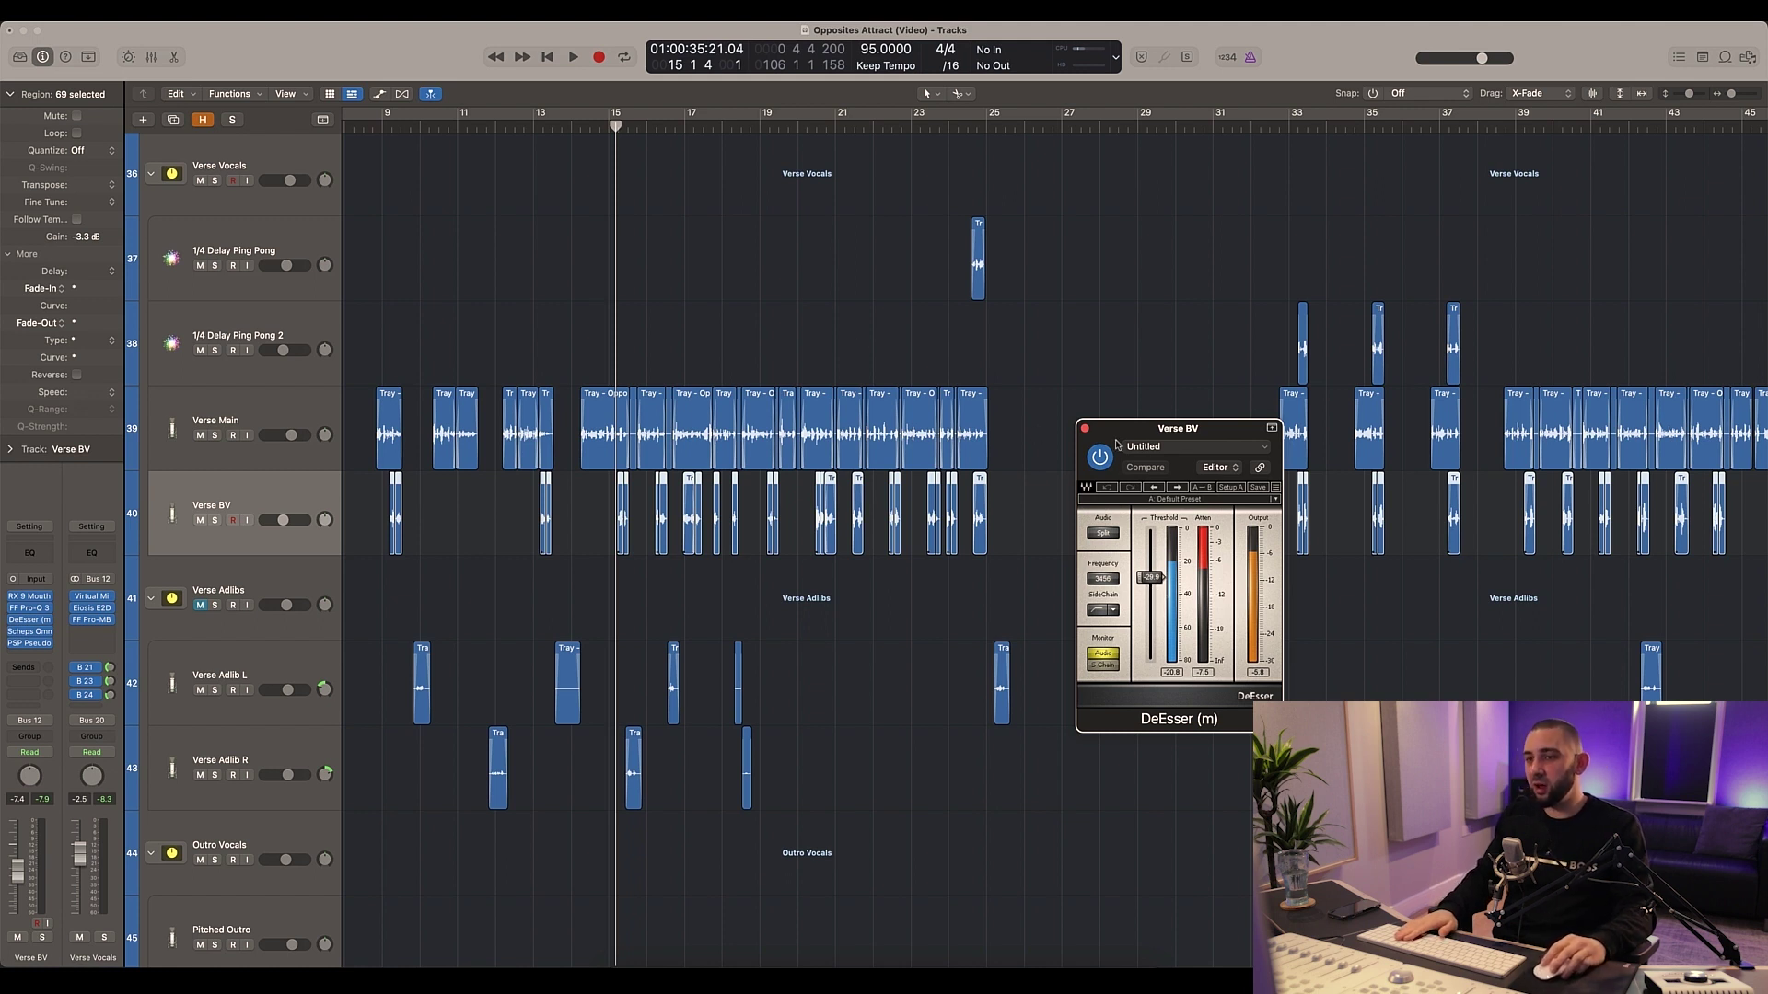
left_click(1085, 429)
scroll(825, 339, "down", 6)
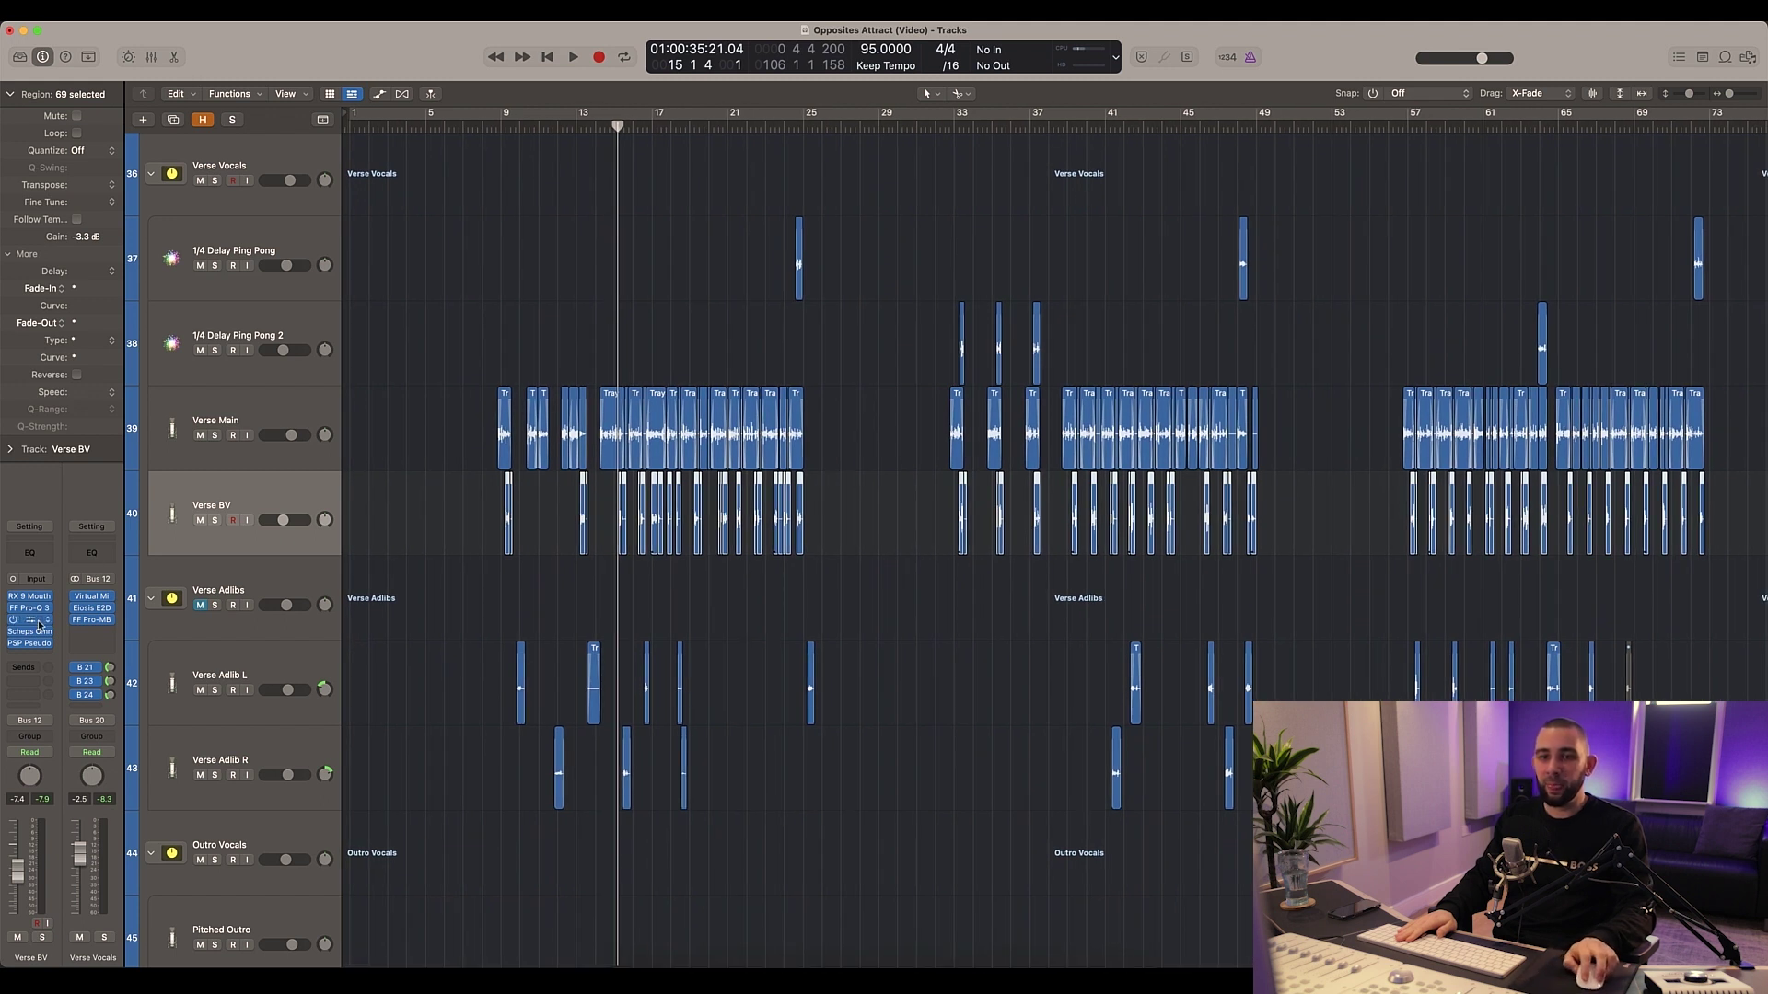
Step: Open the PSP PseudoStereo plug-in on the Verse BV track and place its window near the middle of the arrangement
left_click(31, 648)
left_click(503, 384)
left_click_drag(676, 205, 894, 303)
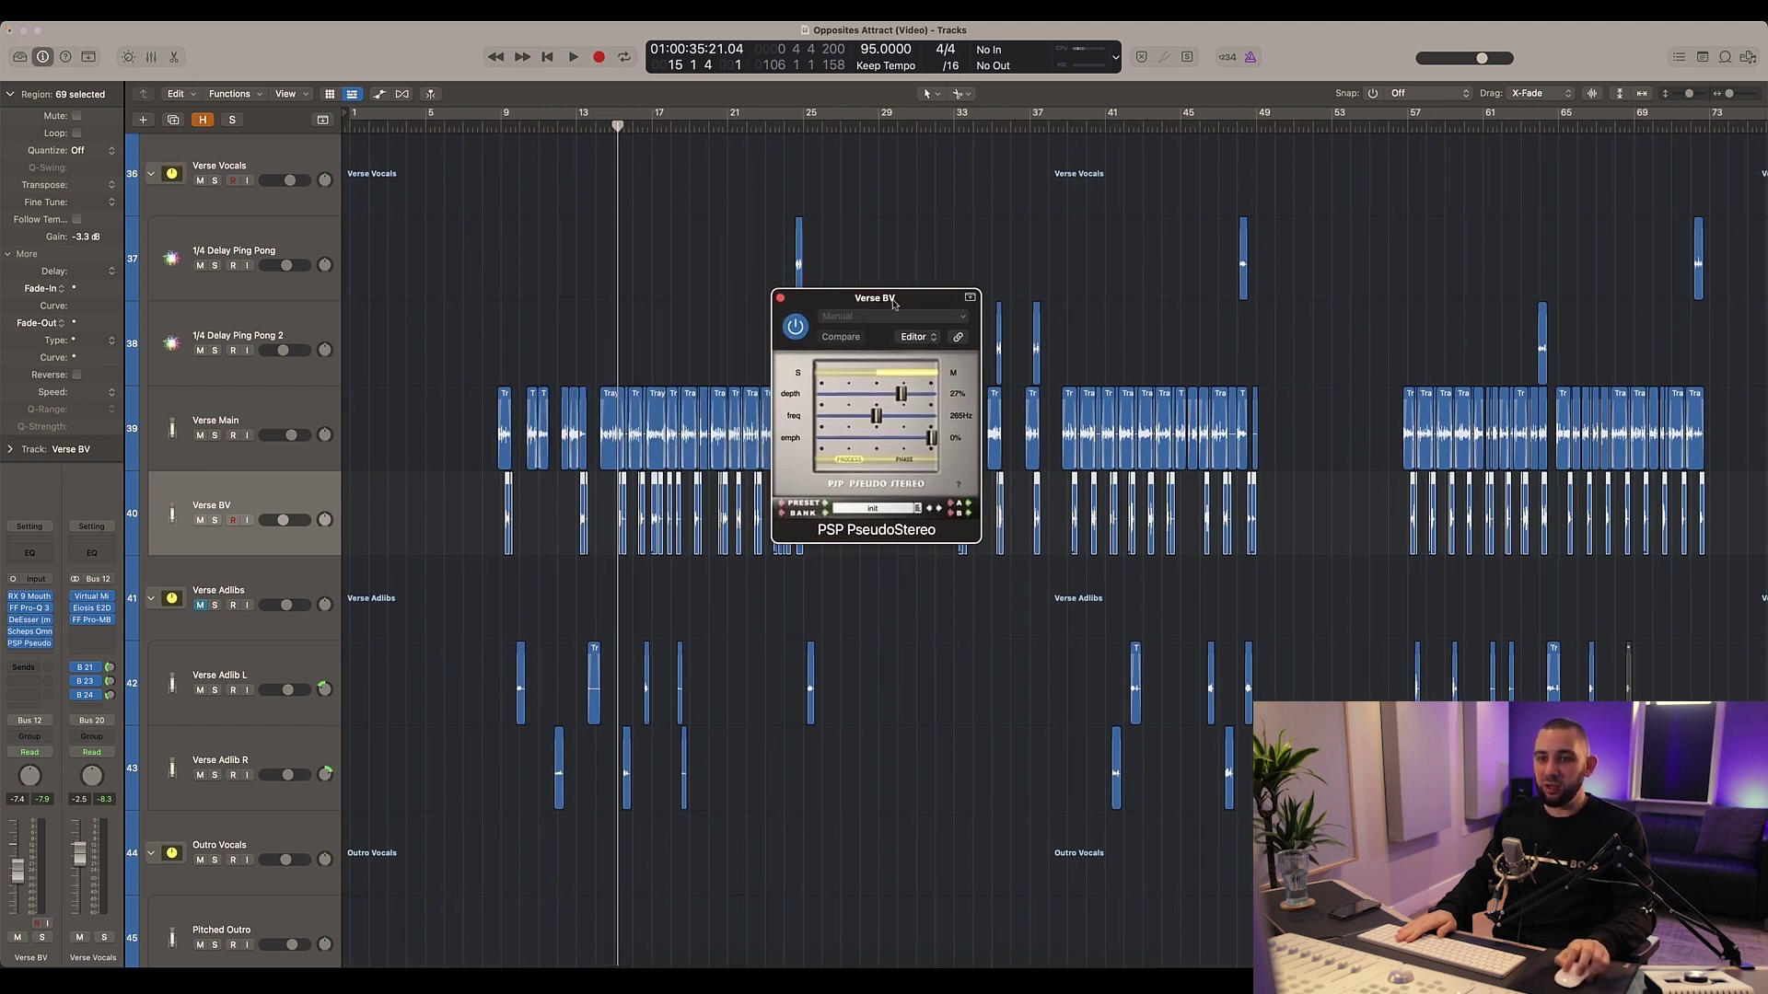
Step: Reselect the Verse BV track and set its PSP PseudoStereo depth to 30%
left_click(242, 411)
key("Down")
key("Up")
key("Down")
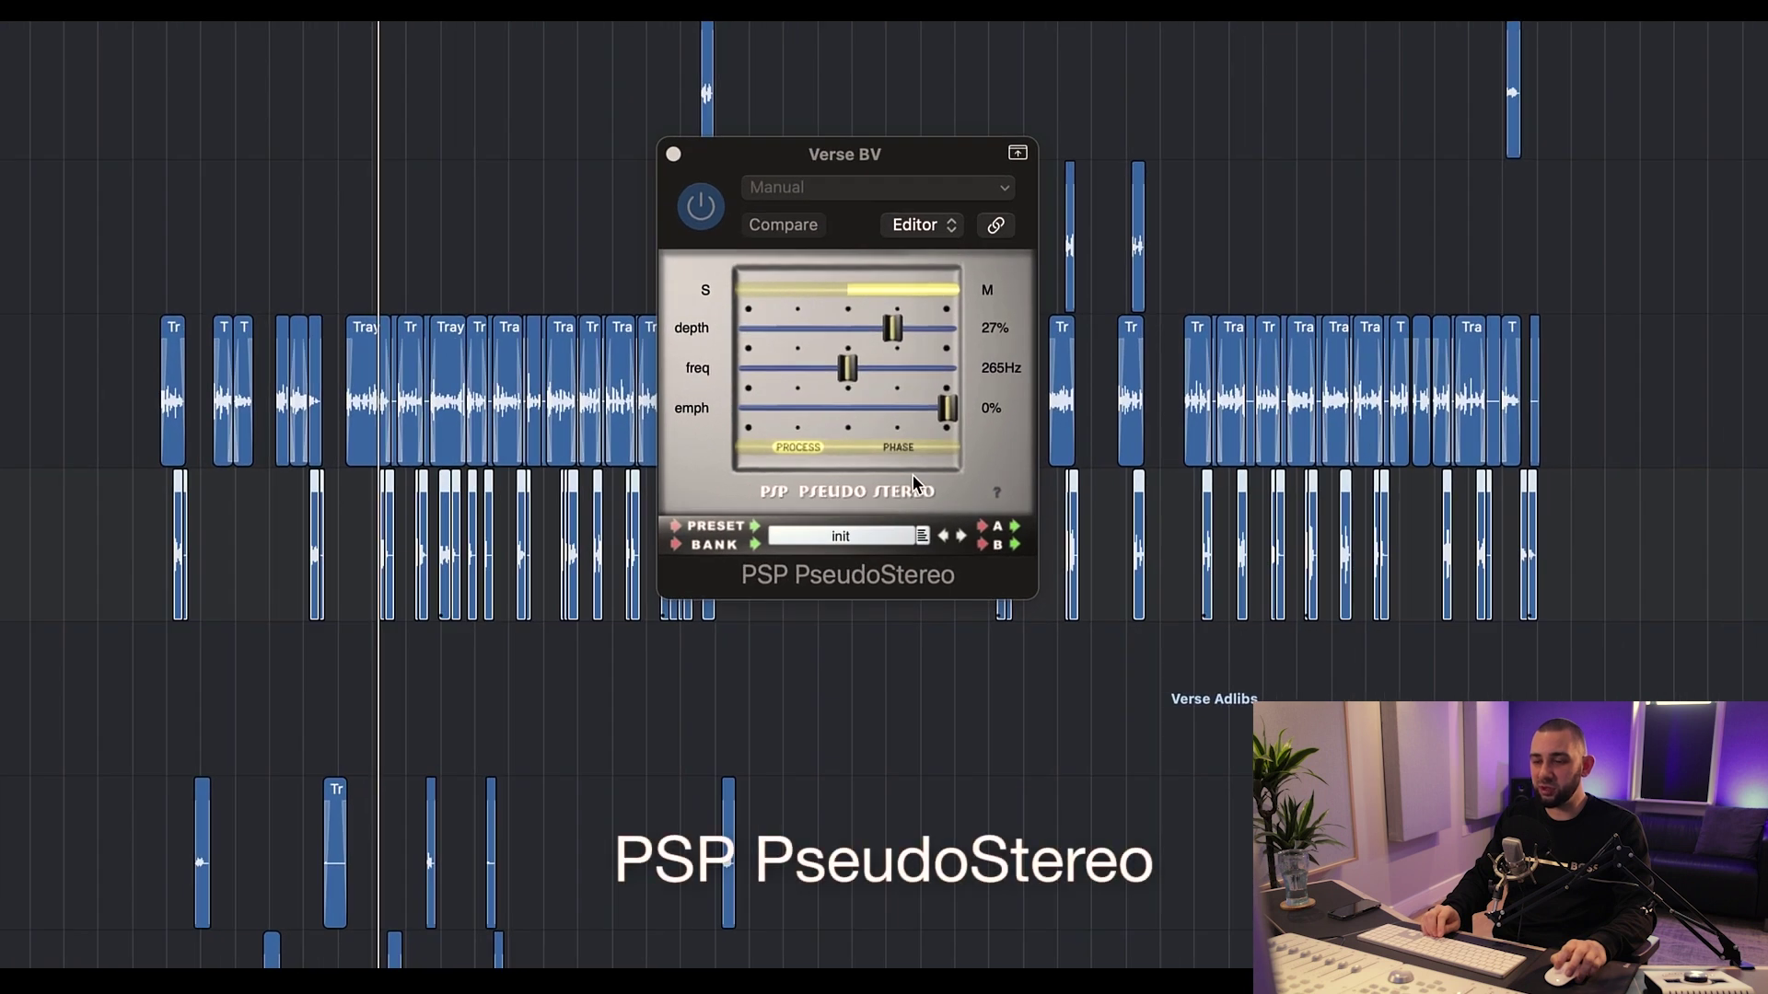
left_click(891, 329)
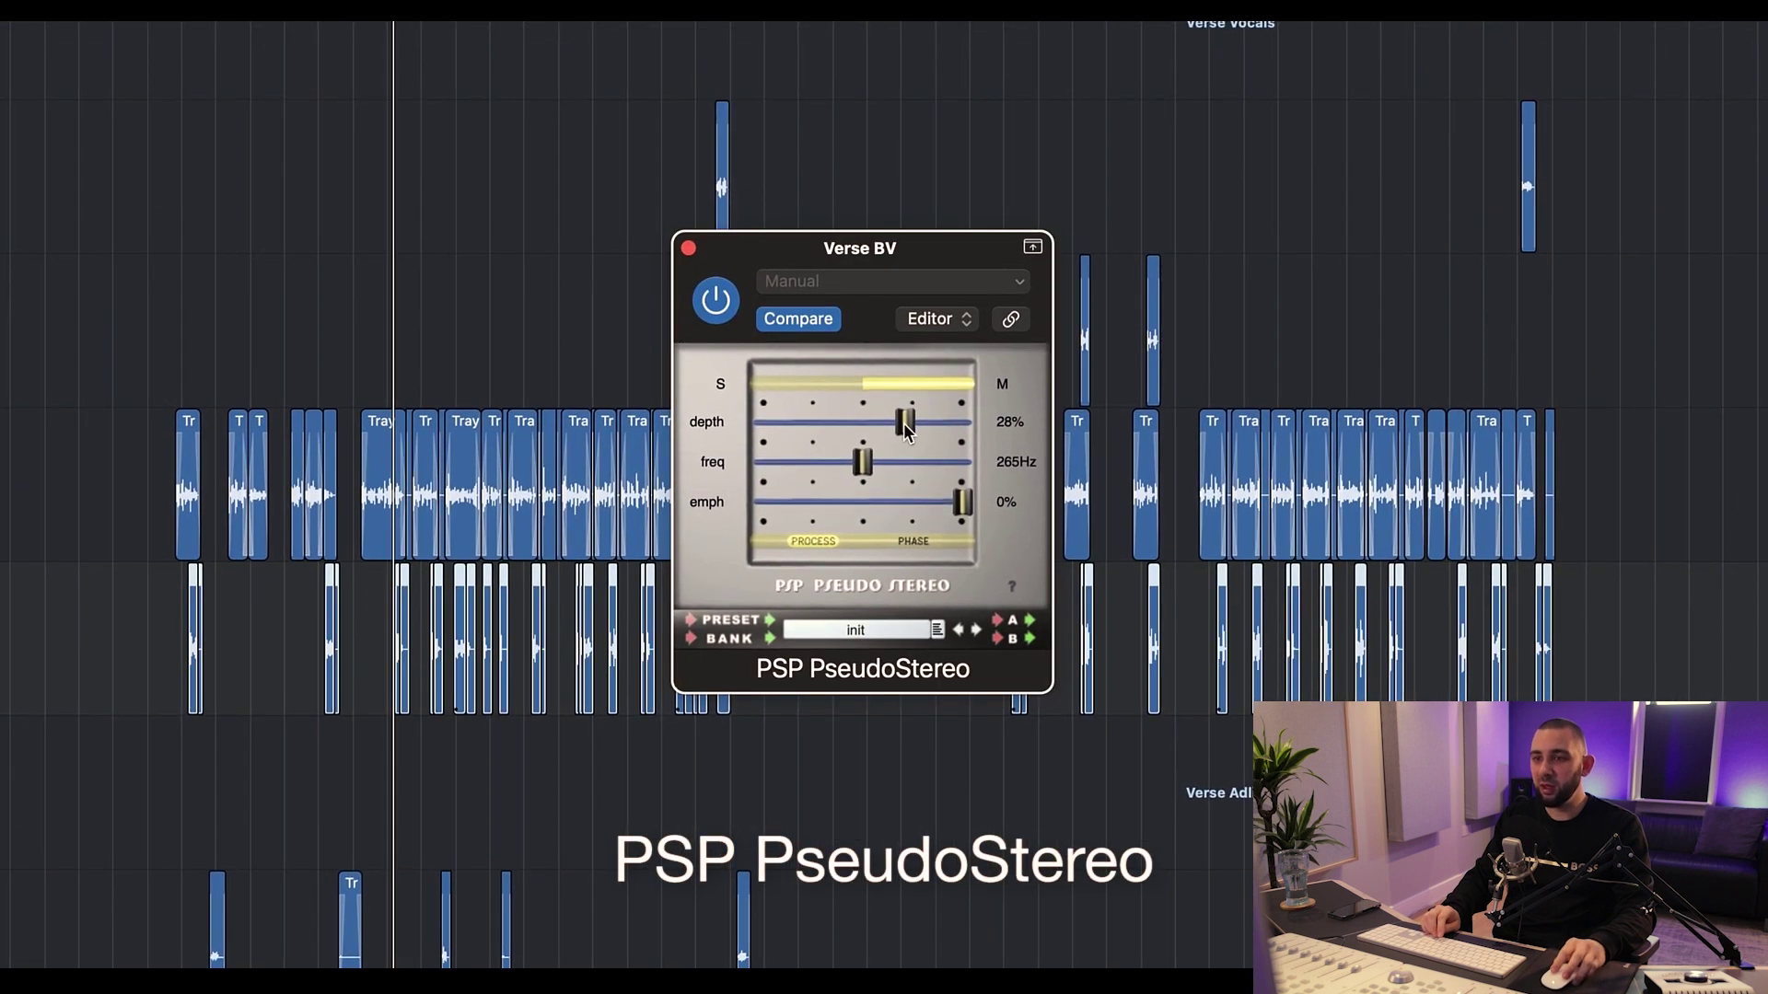
left_click_drag(903, 422, 900, 424)
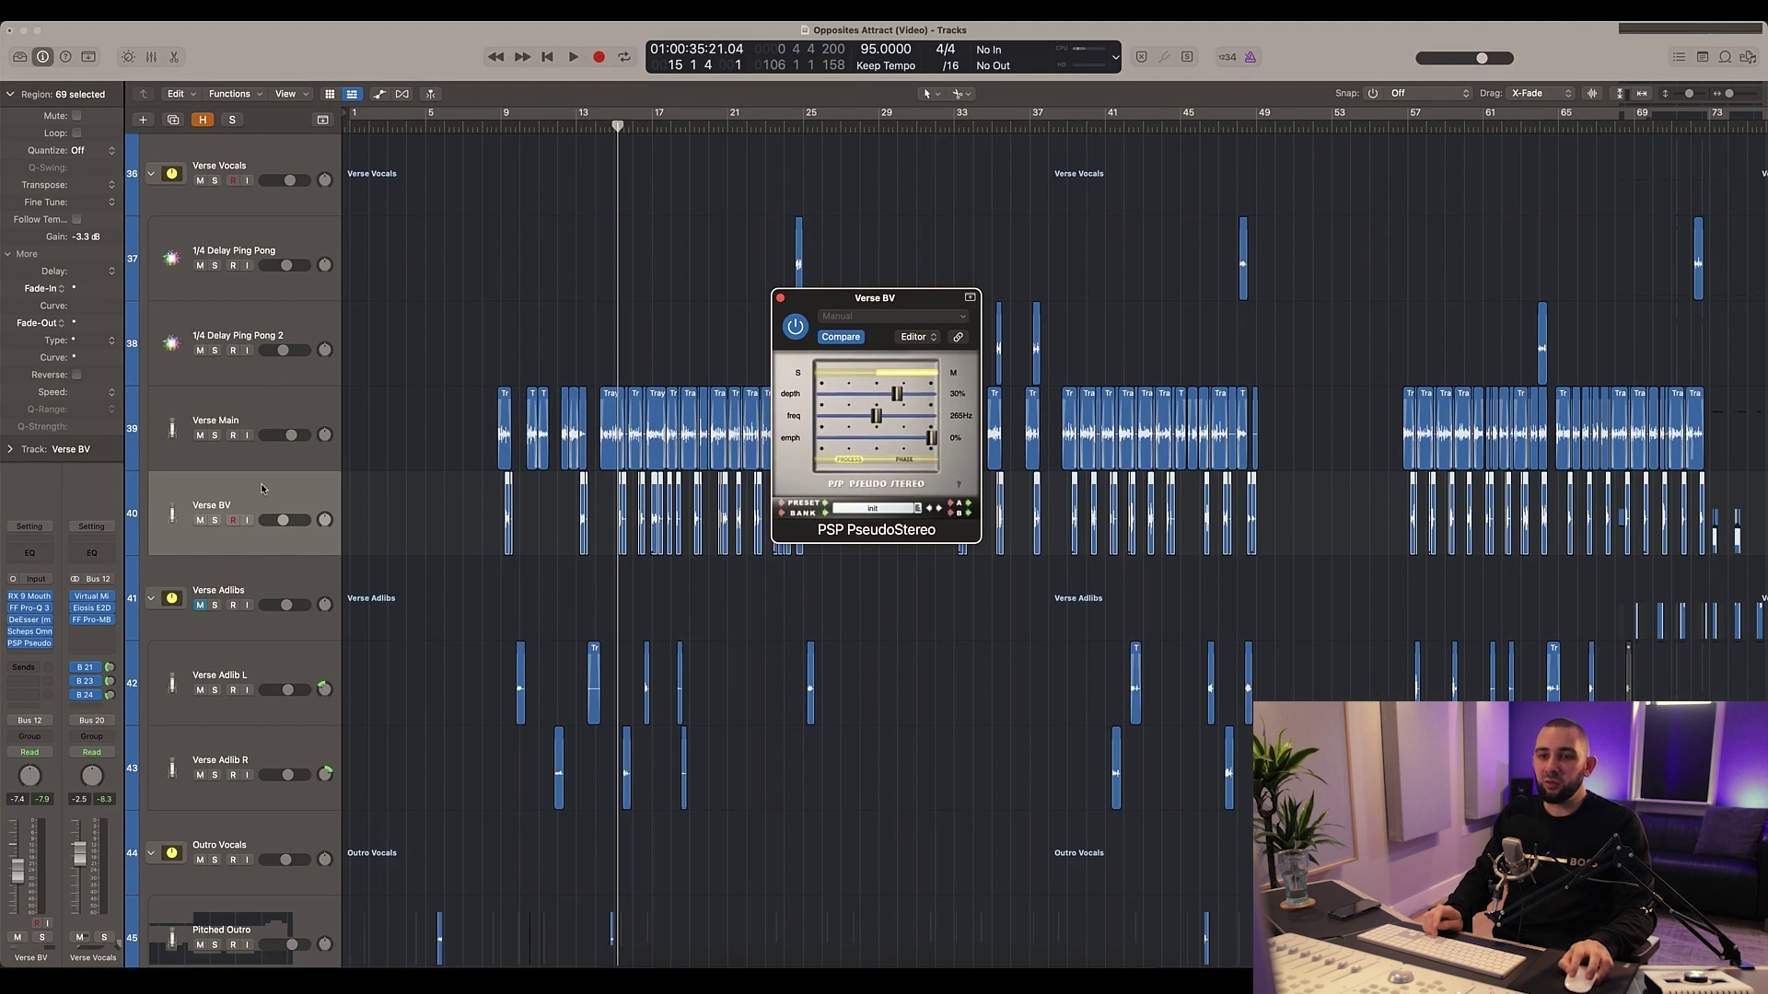
Step: Solo Verse BV and play it from bar 15, switching PSP PseudoStereo off and on to compare the stereo width
left_click(215, 521)
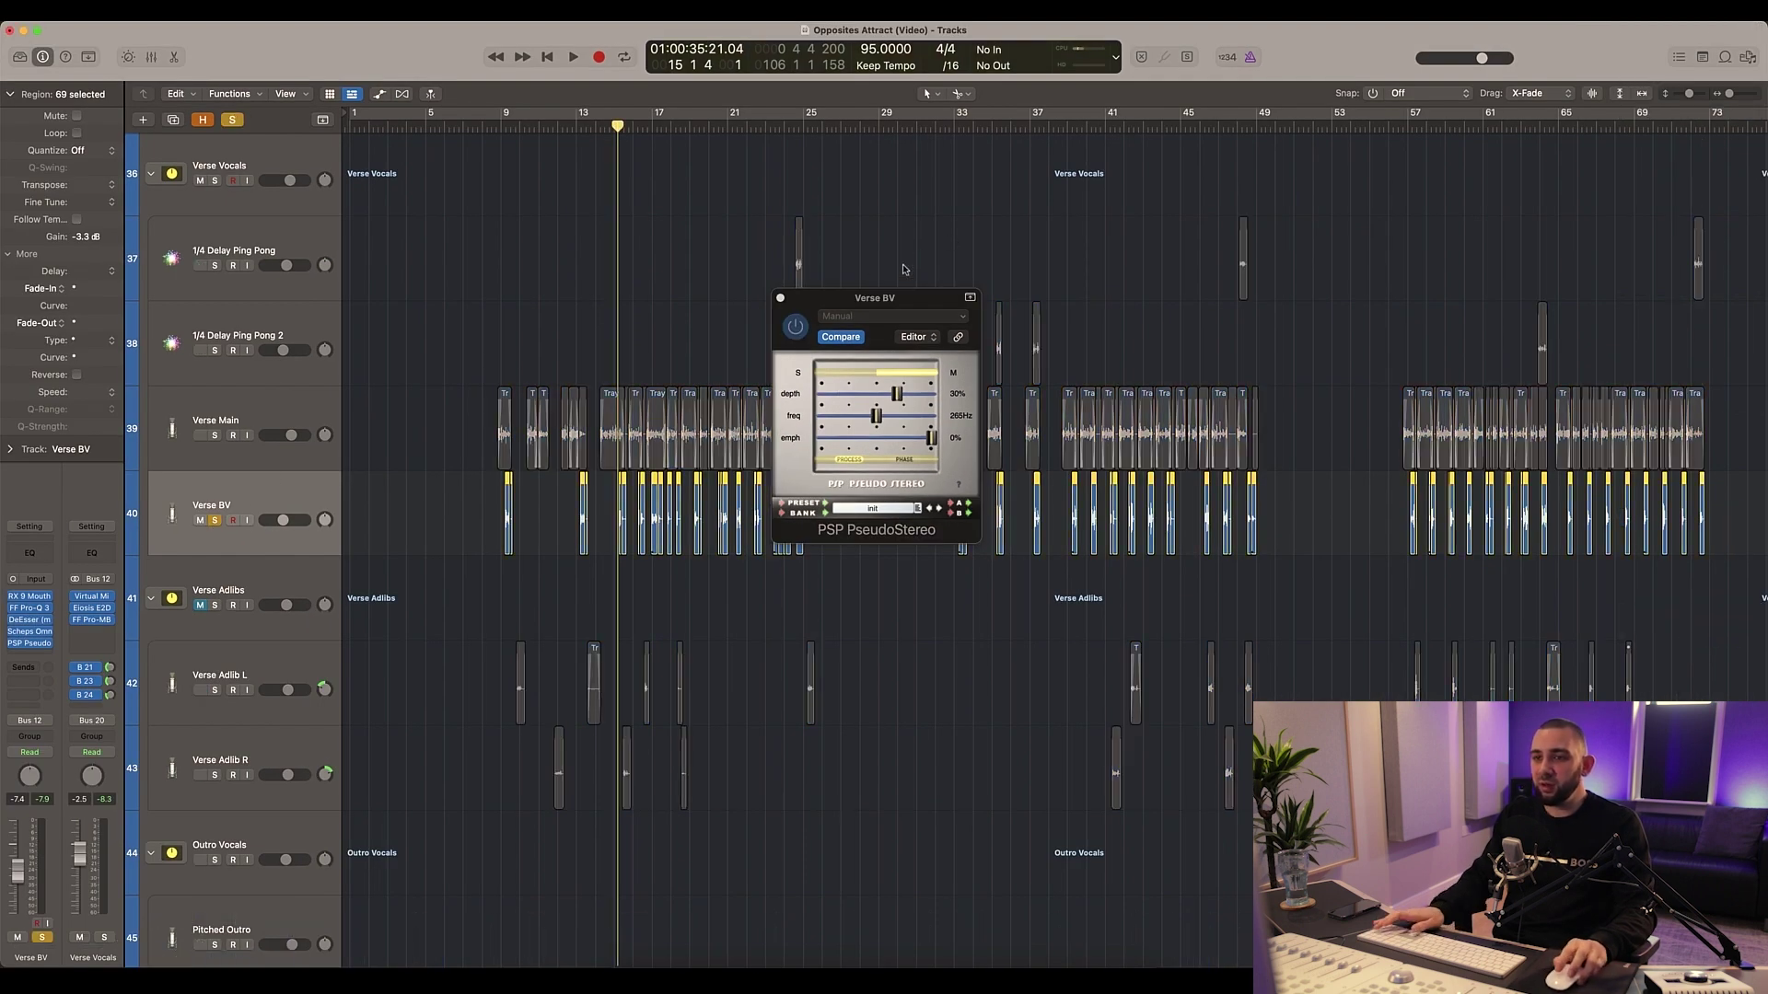
key("space")
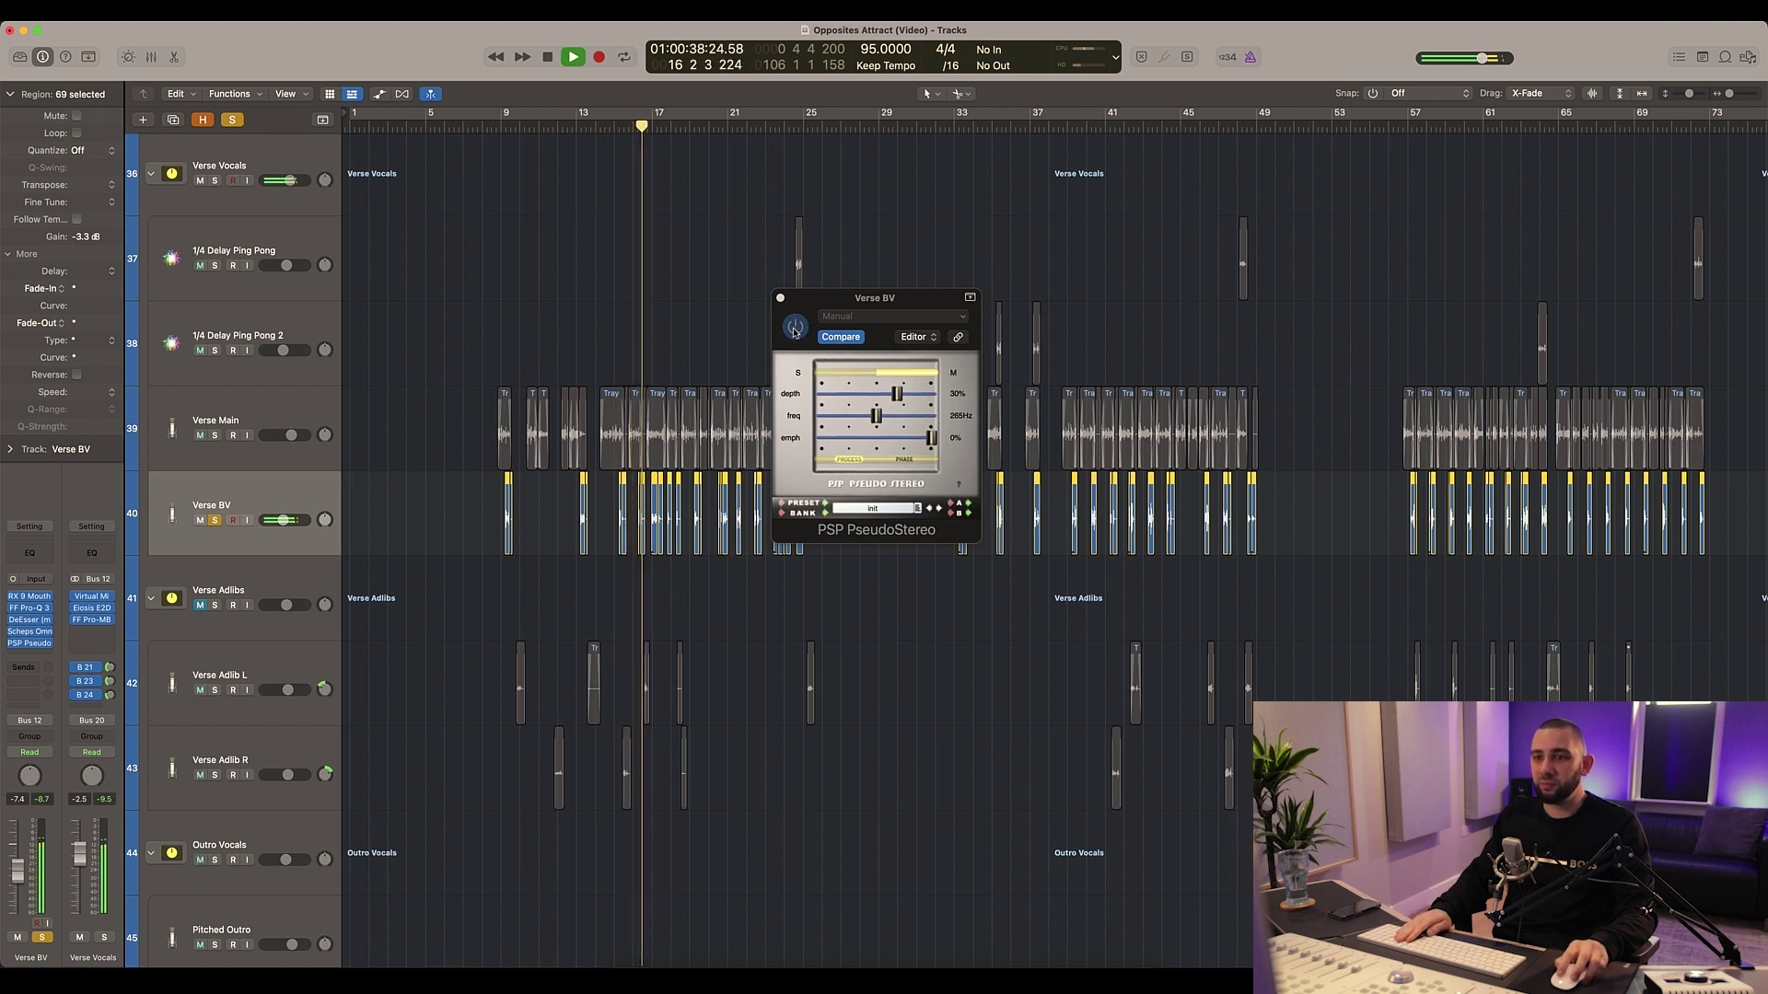
left_click(795, 328)
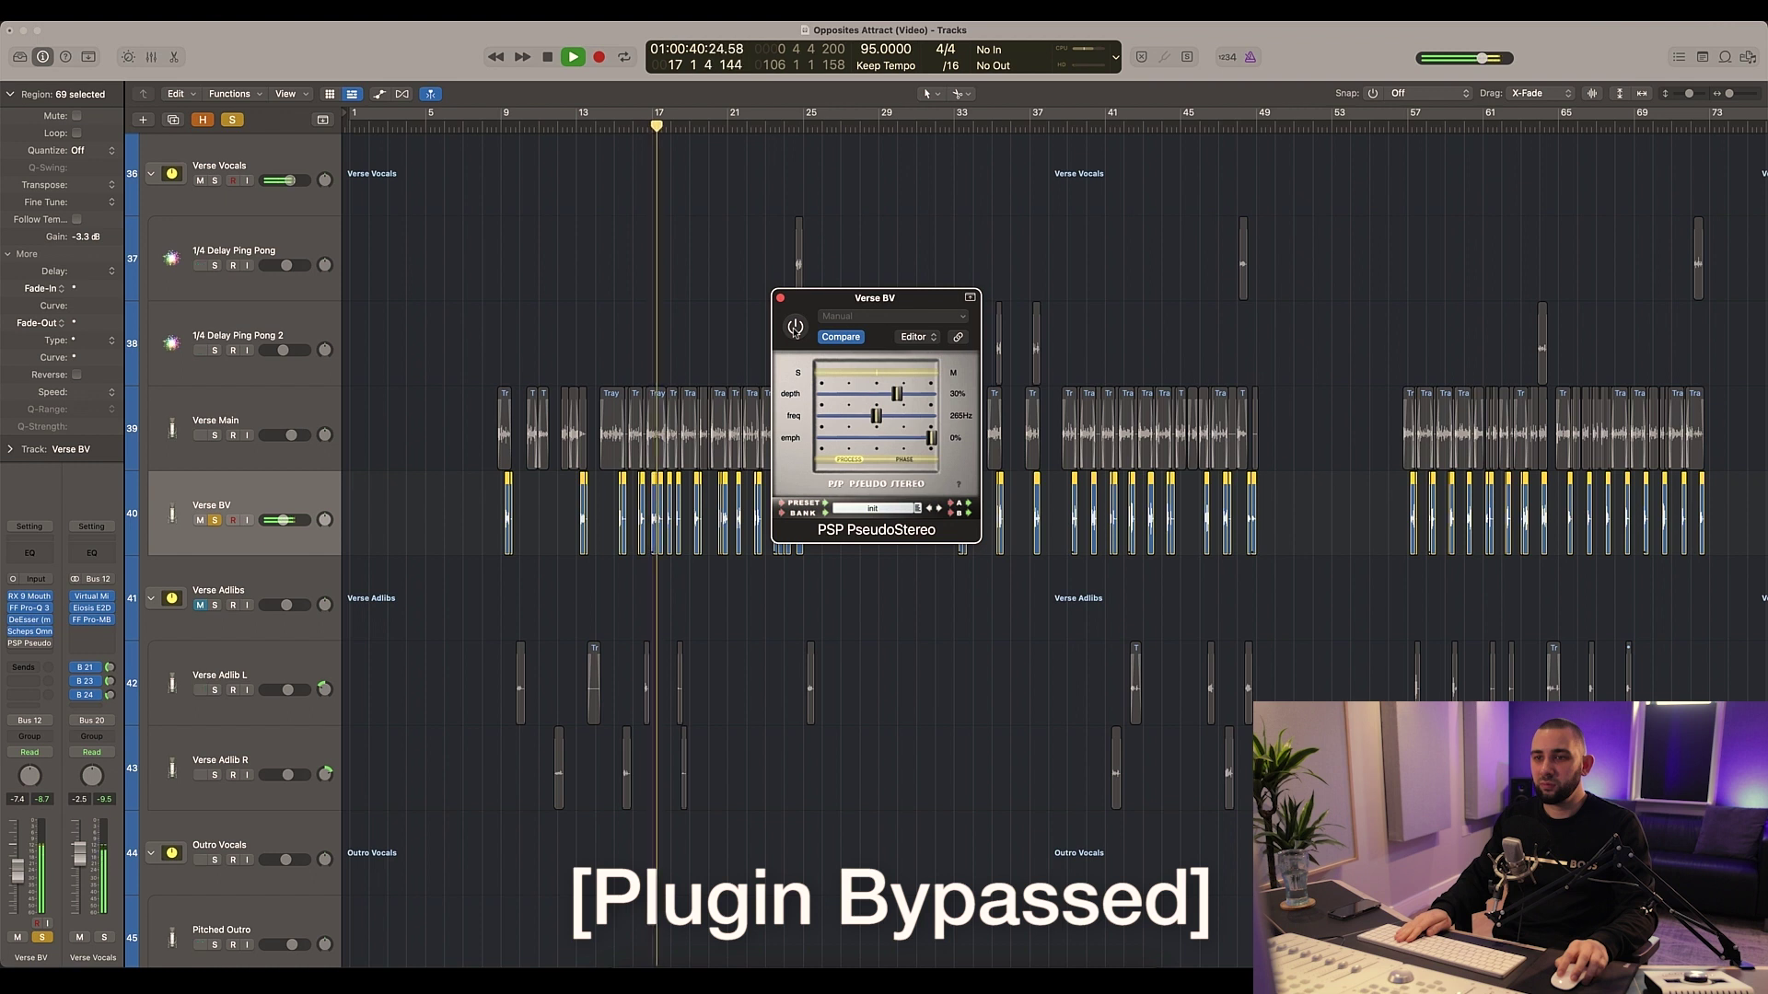
left_click(794, 327)
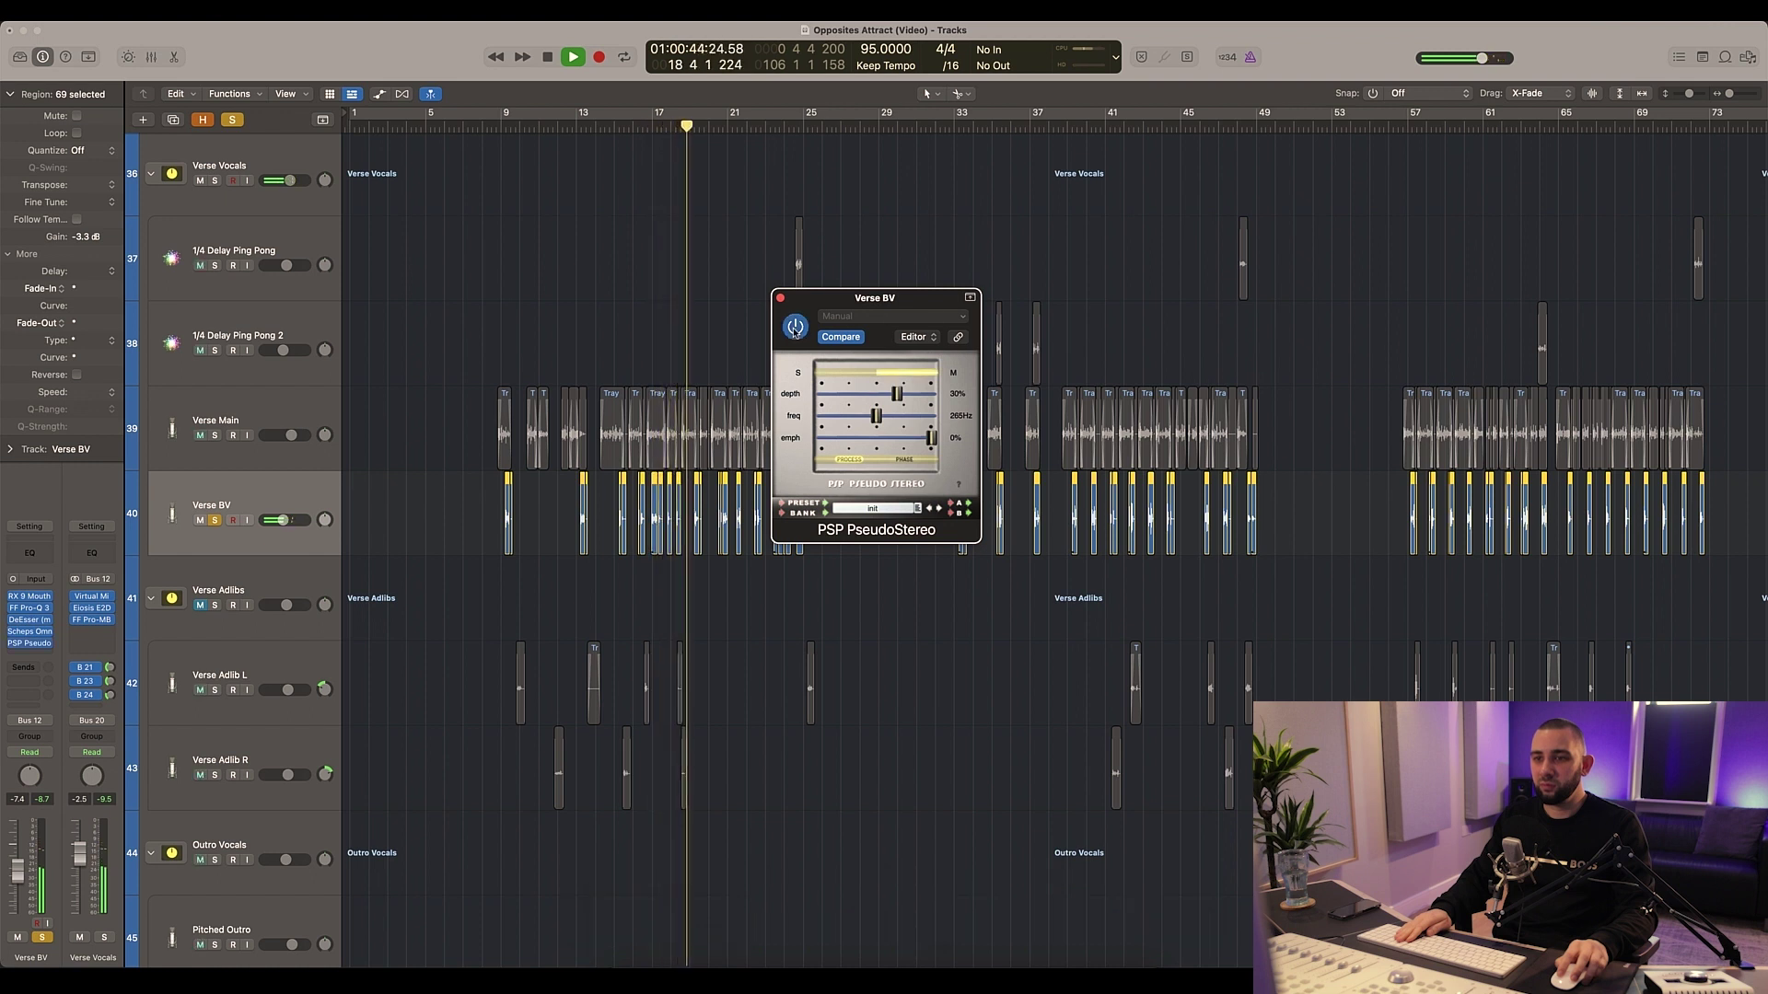
left_click(794, 328)
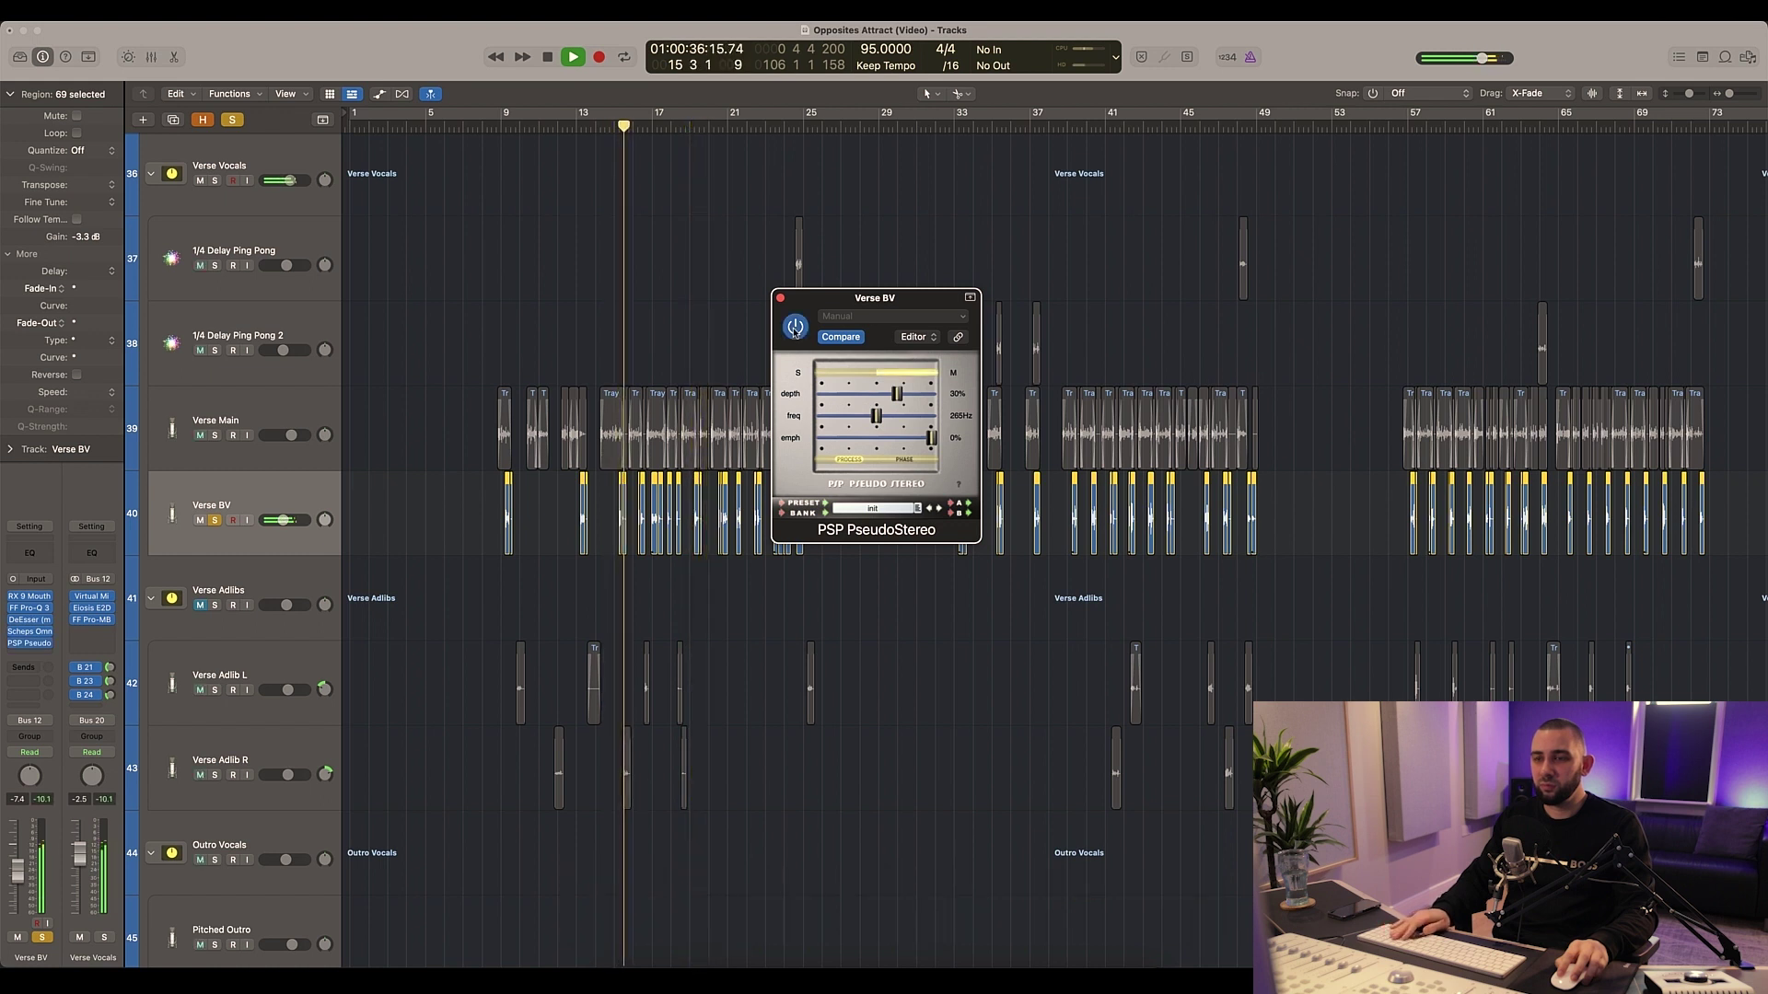
key("space")
Step: Close the PSP PseudoStereo window, turn off solo on Verse BV and select the Verse Main track
left_click(780, 297)
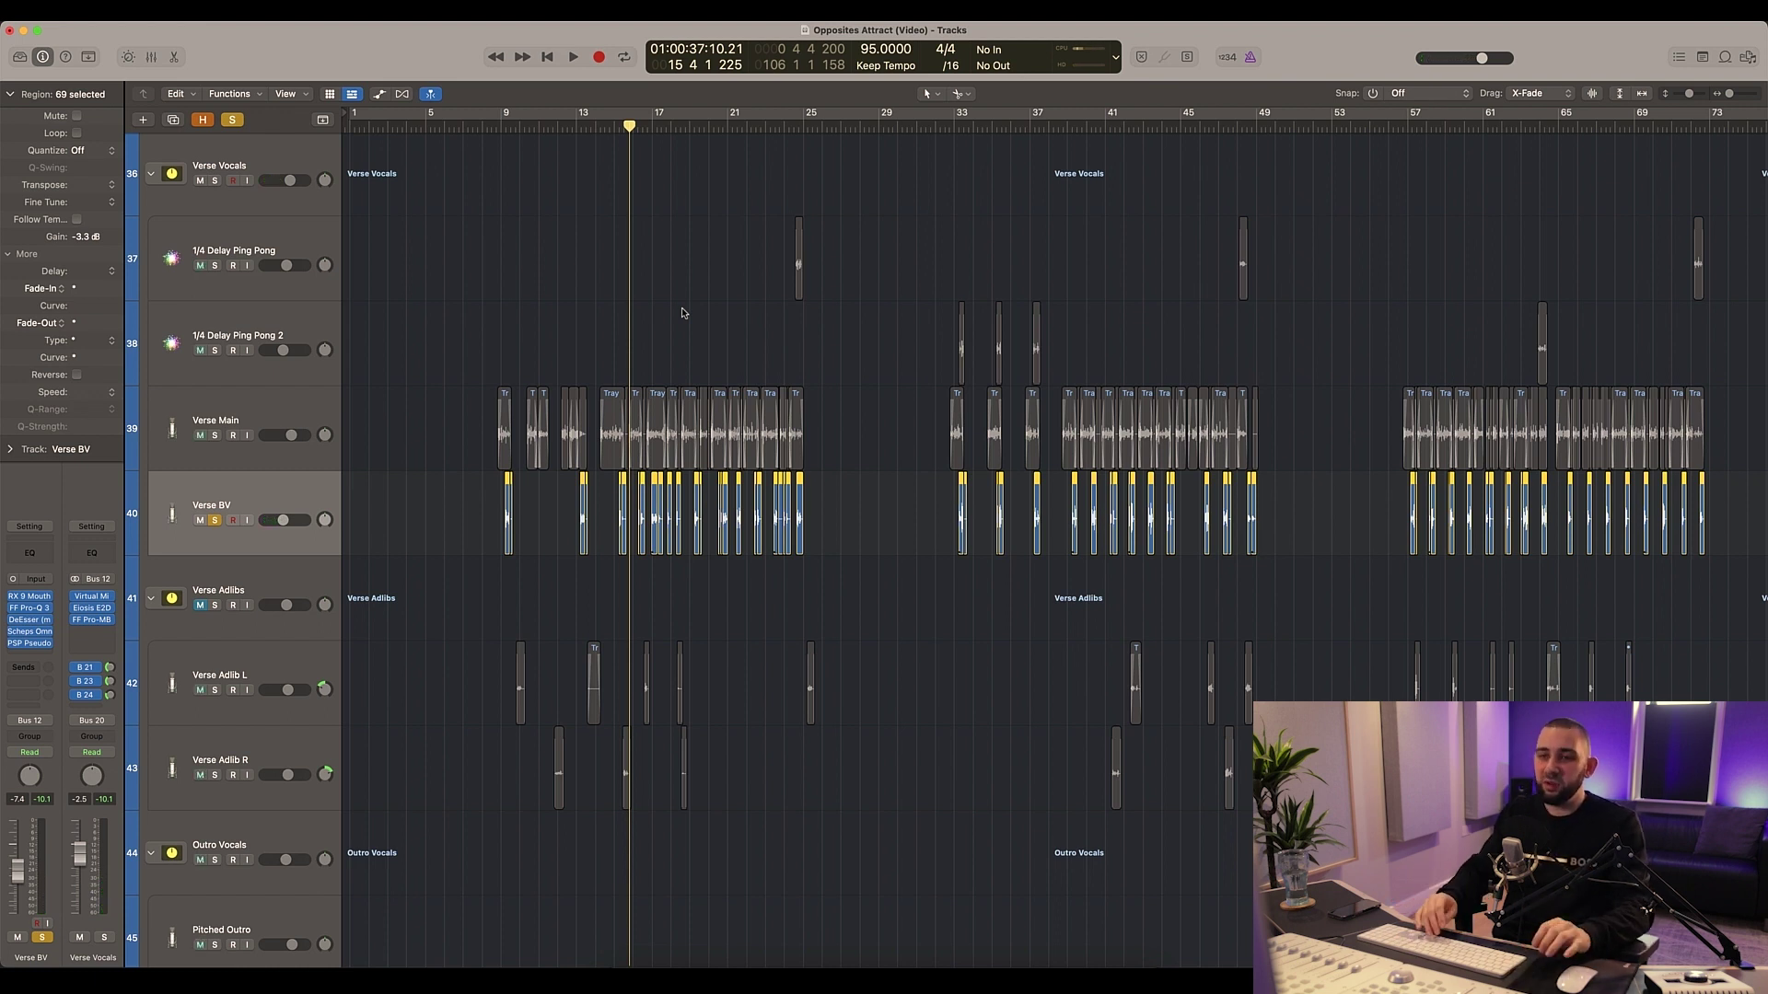
left_click(216, 521)
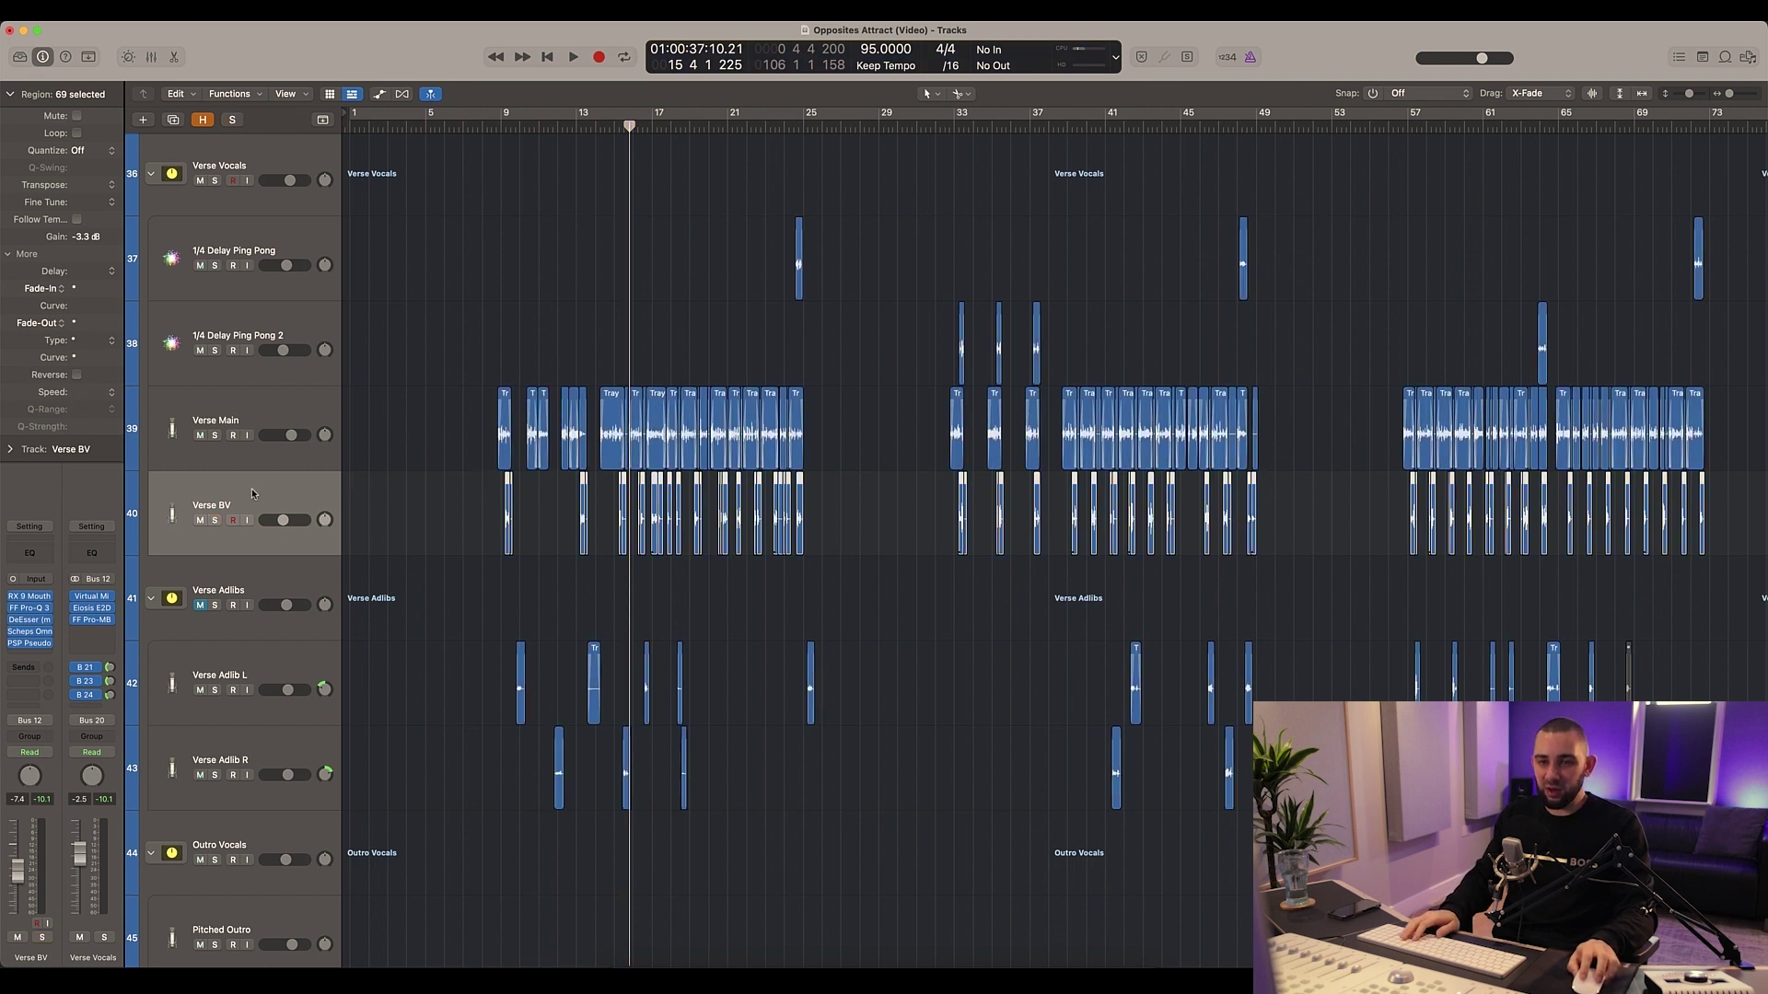
left_click(313, 431)
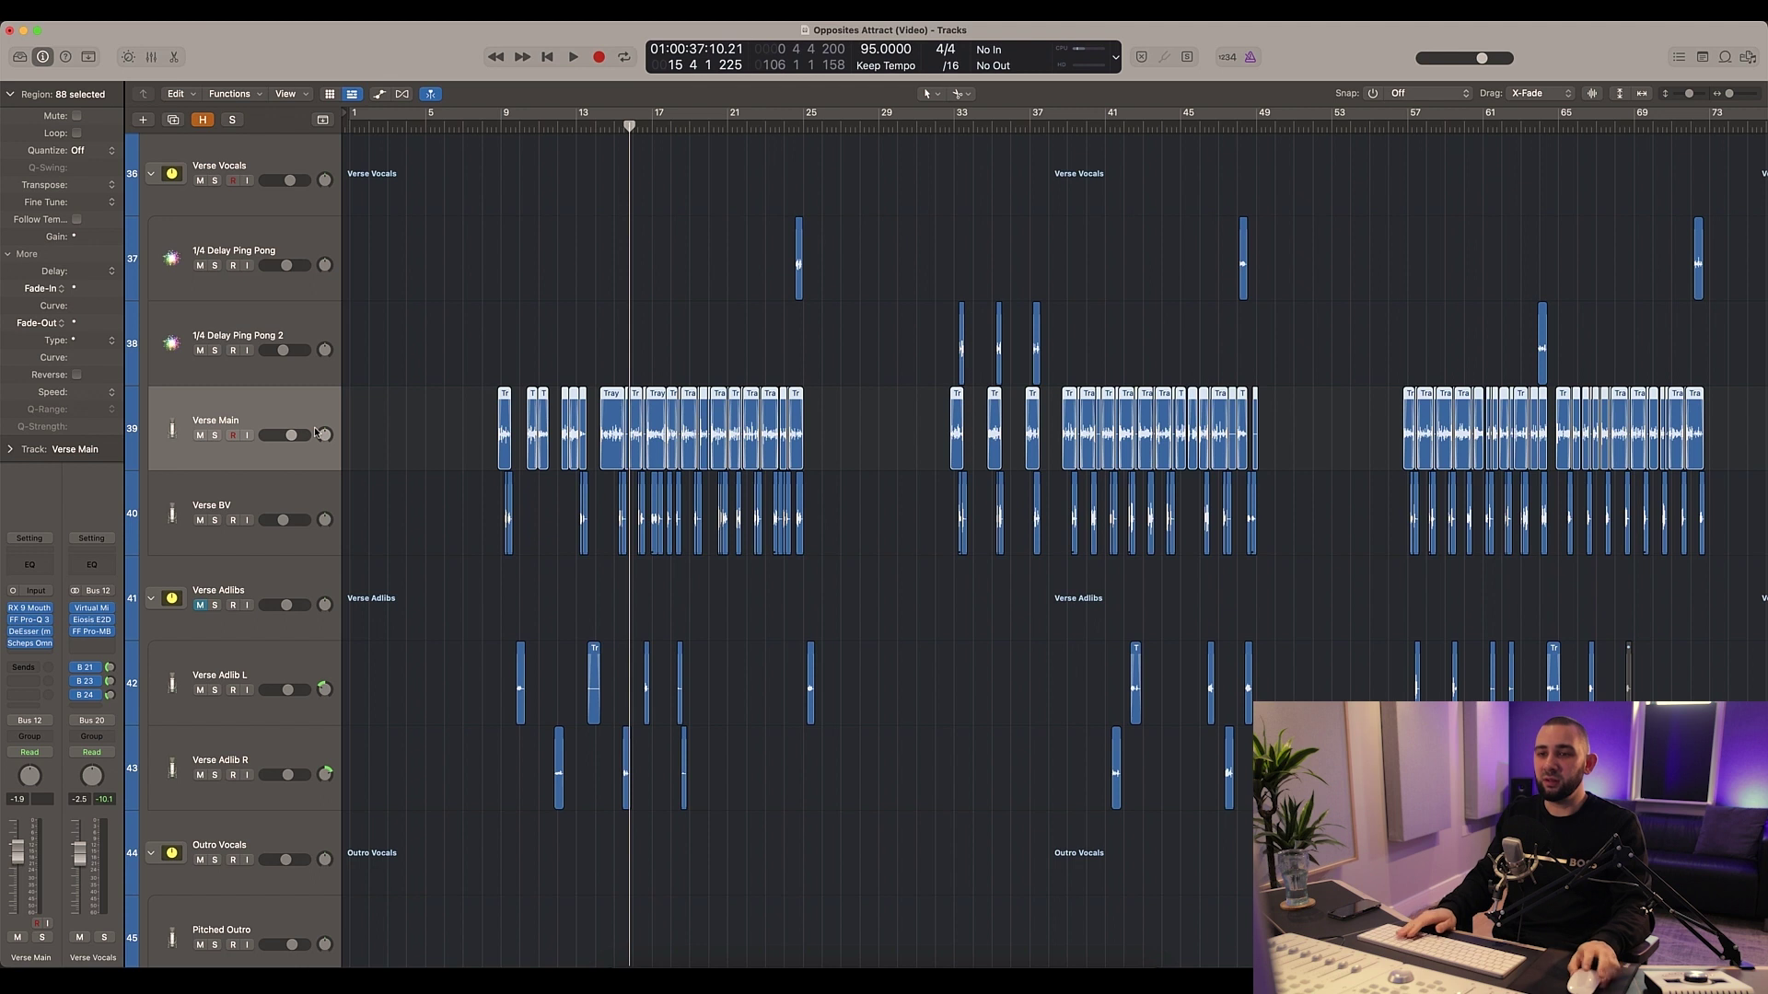
Step: Unmute the Verse Adlibs track stack and solo it
left_click(200, 609)
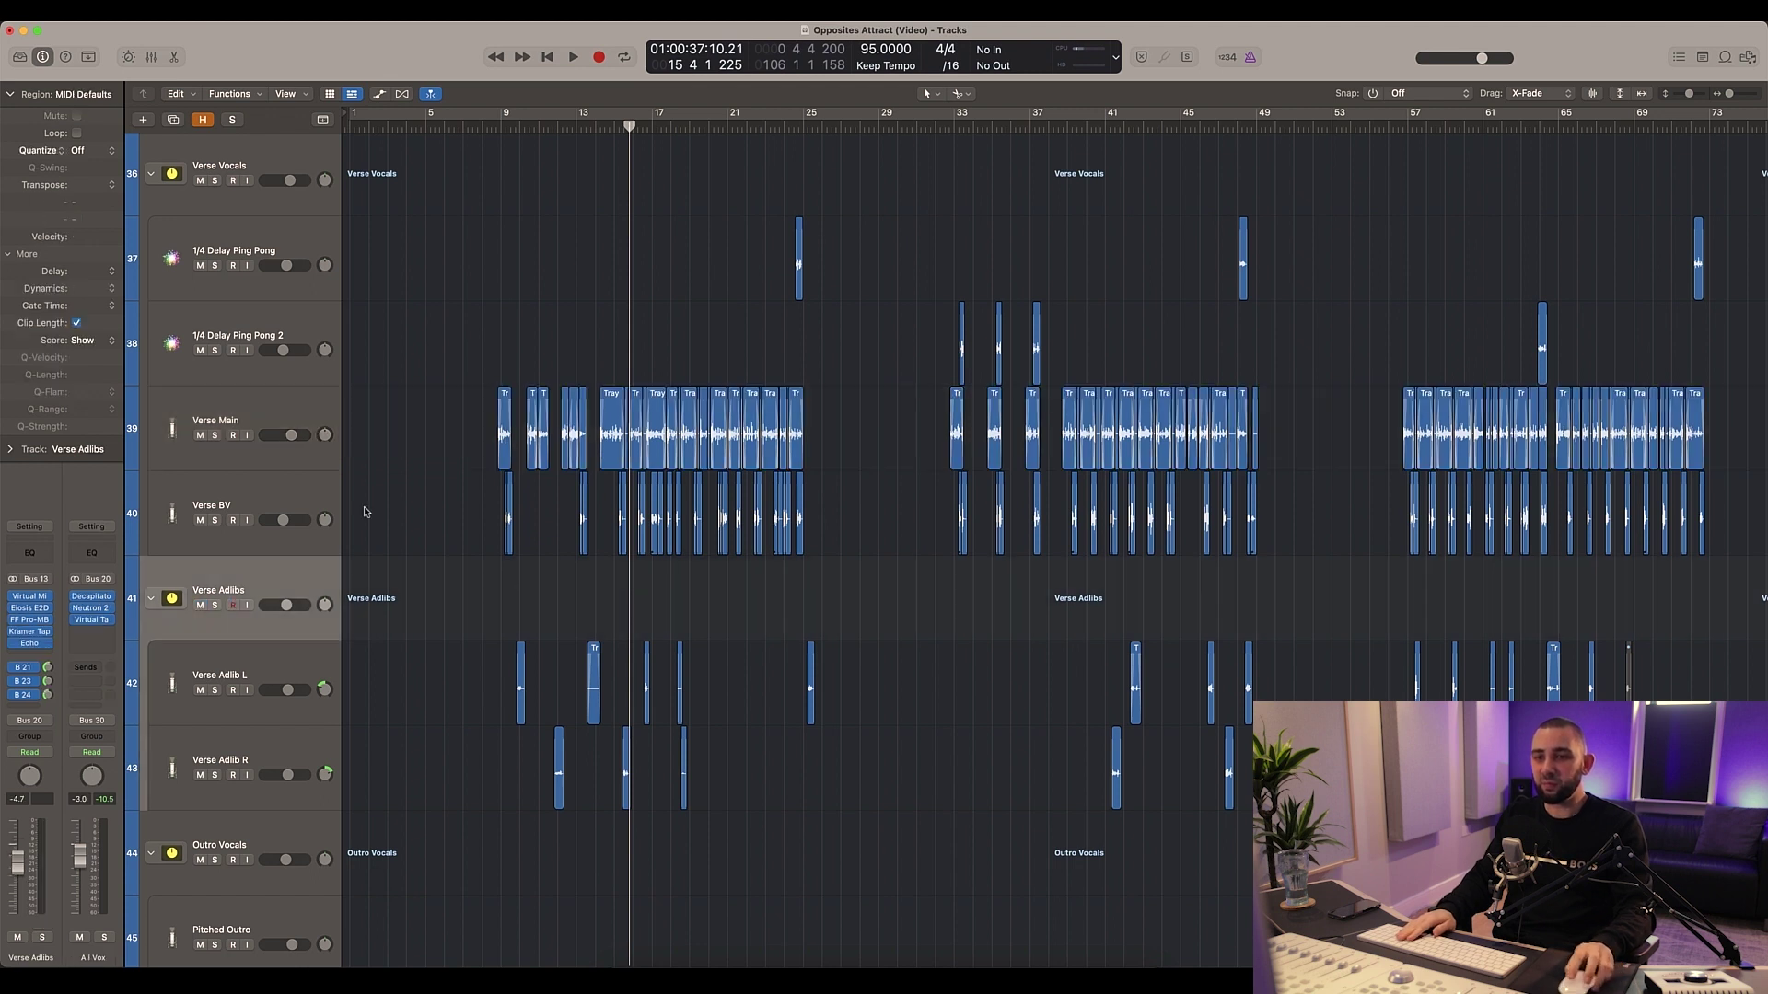
scroll(652, 304, "down", 4)
left_click(508, 134)
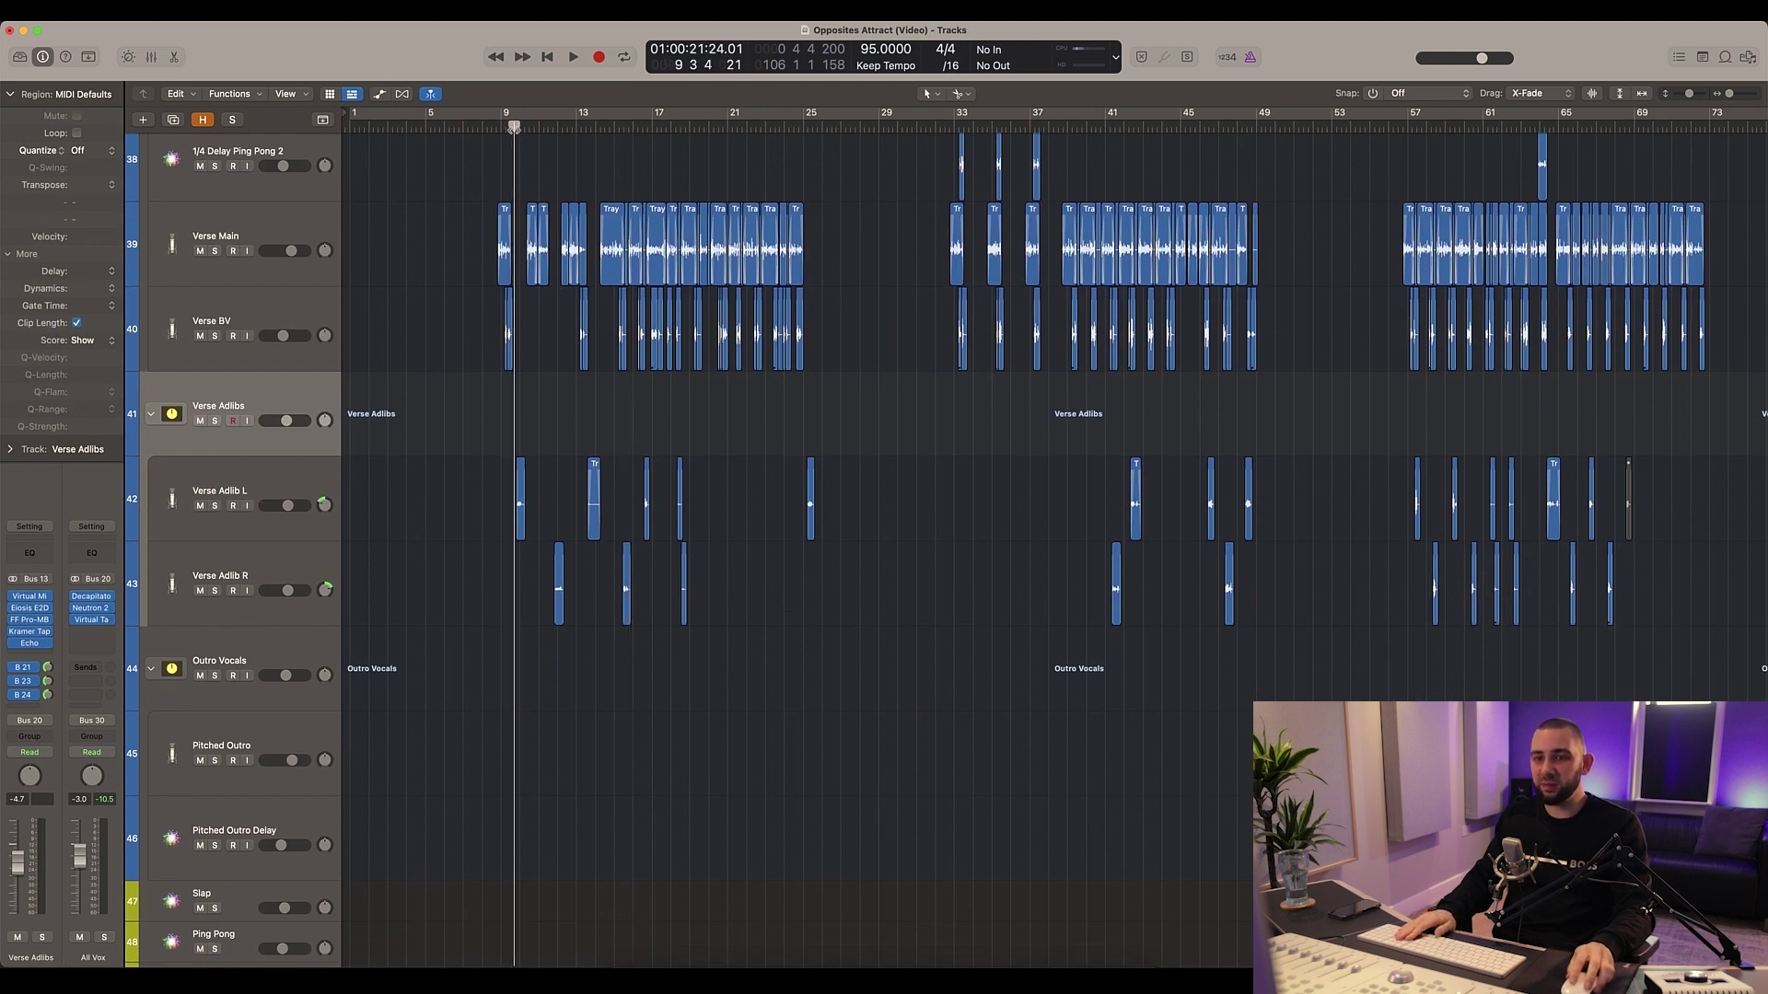
left_click(215, 421)
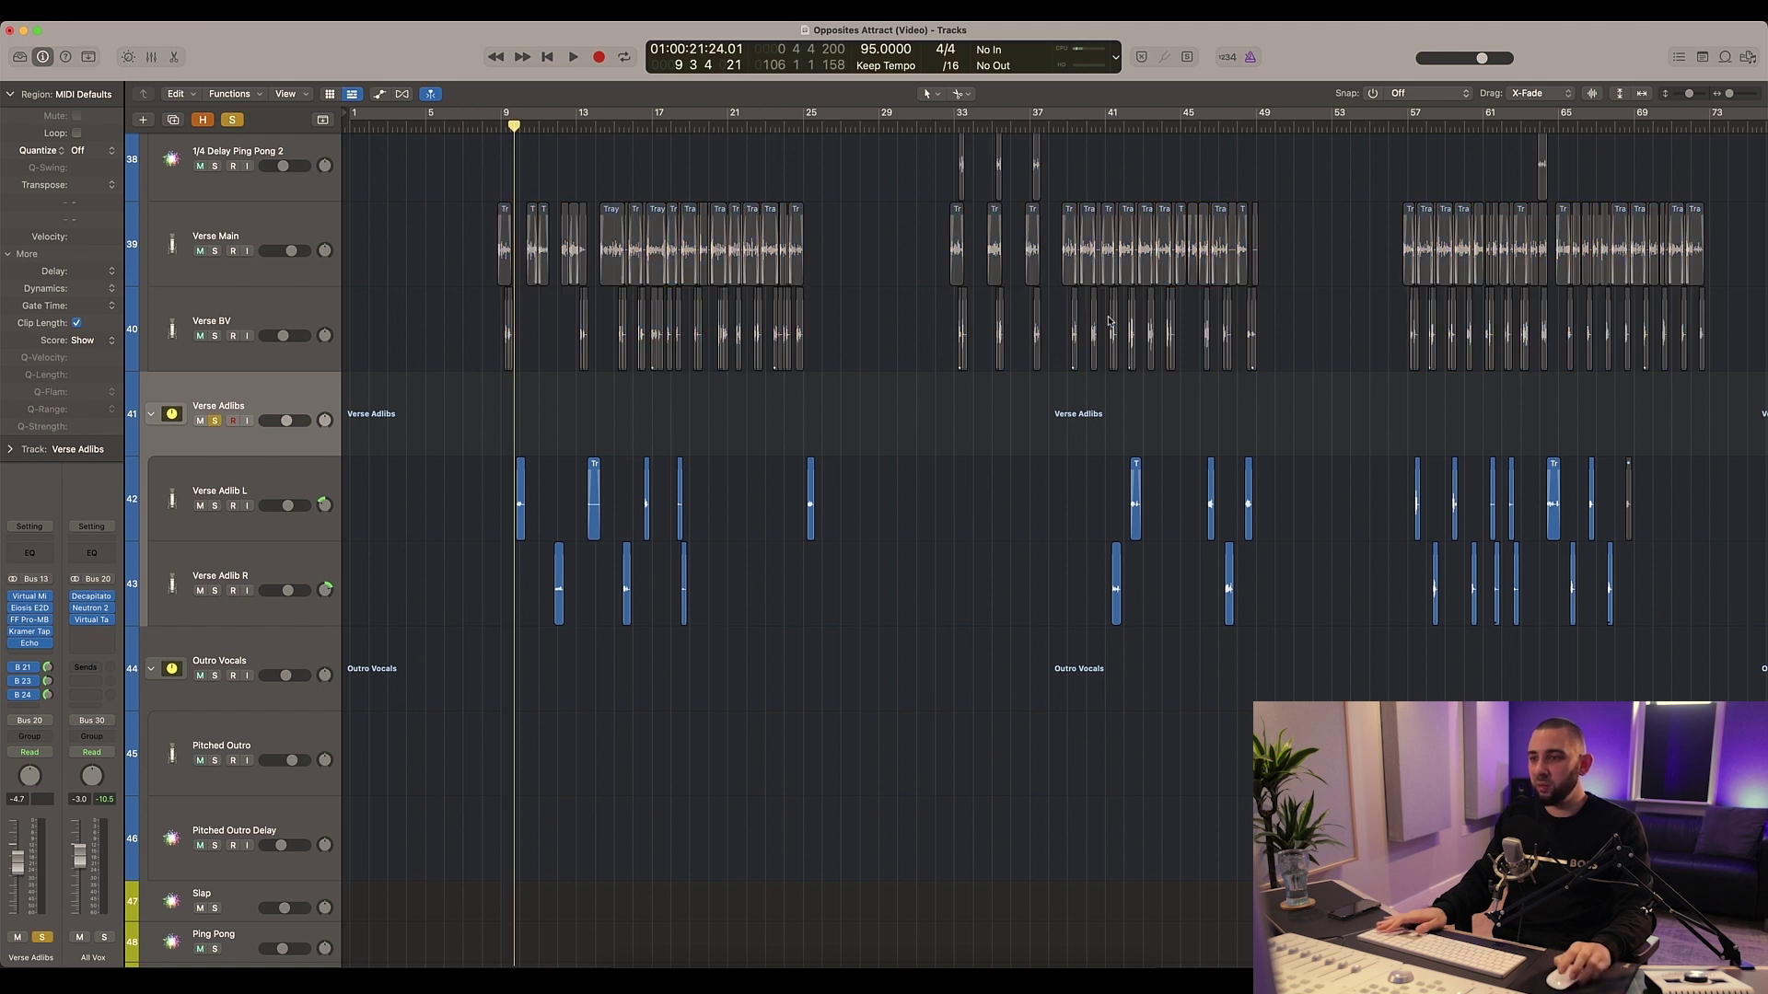
Step: Play the soloed Verse Adlibs from bar 61, and again from about bar 46
left_click(1415, 128)
key("super+Right")
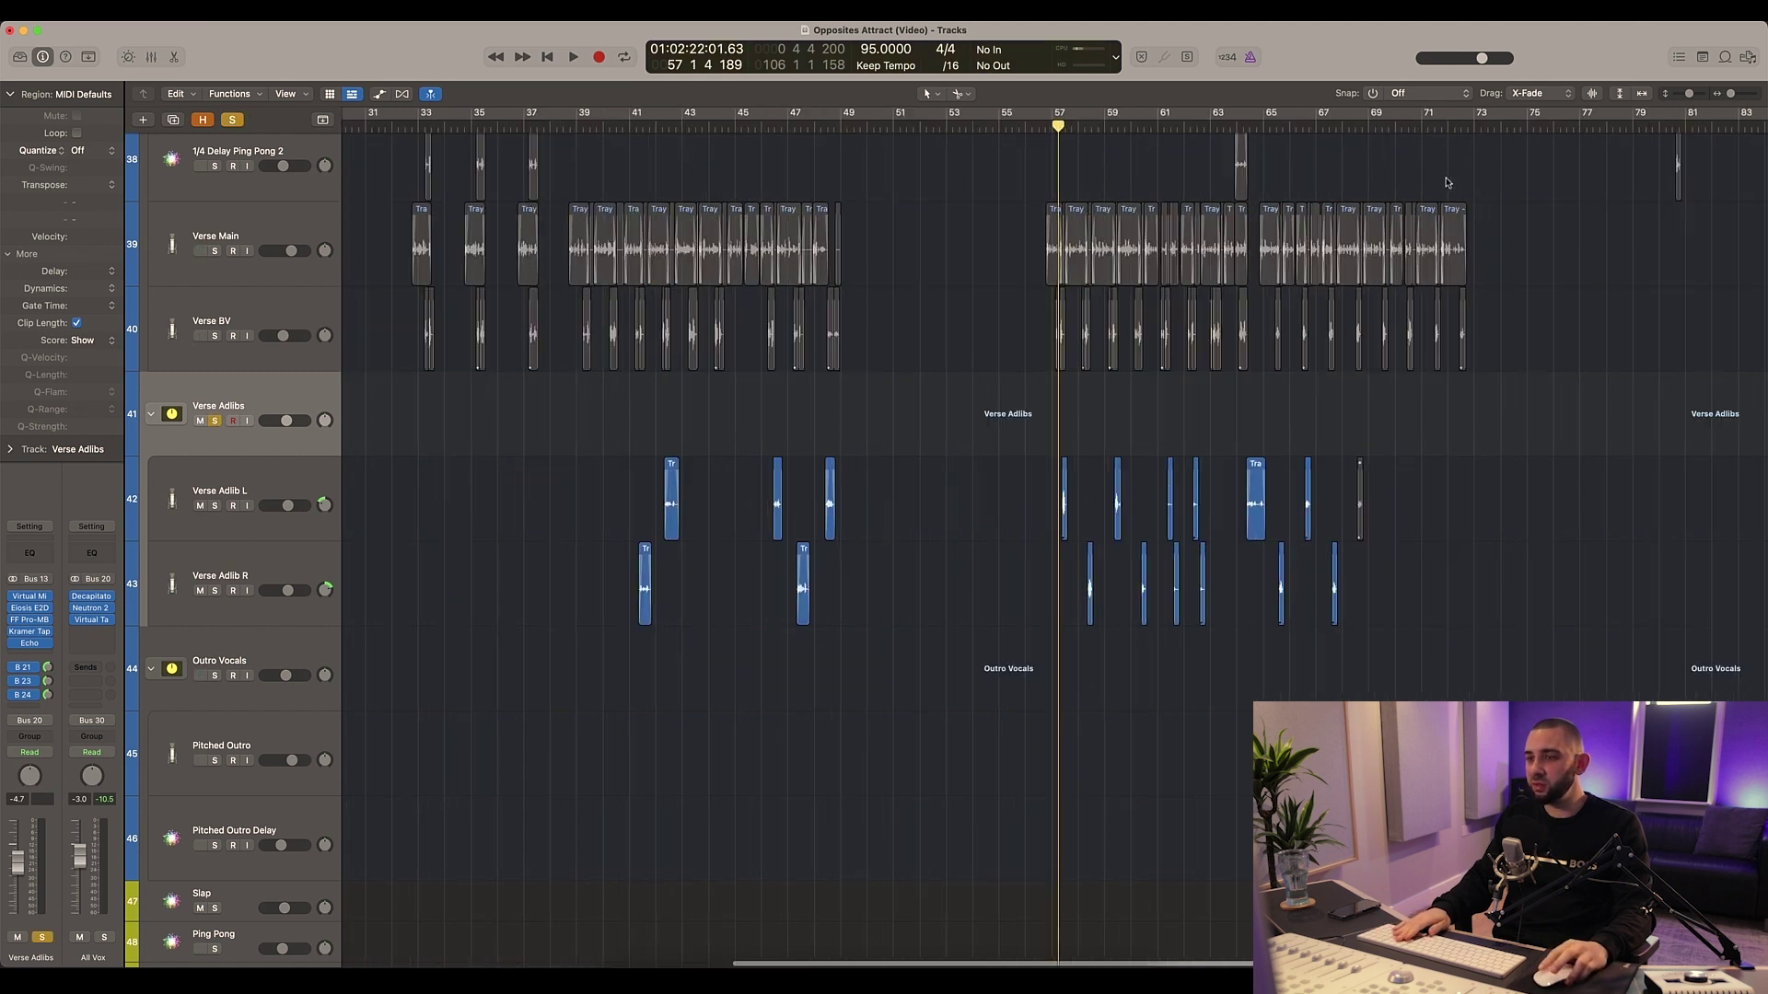
left_click(1191, 128)
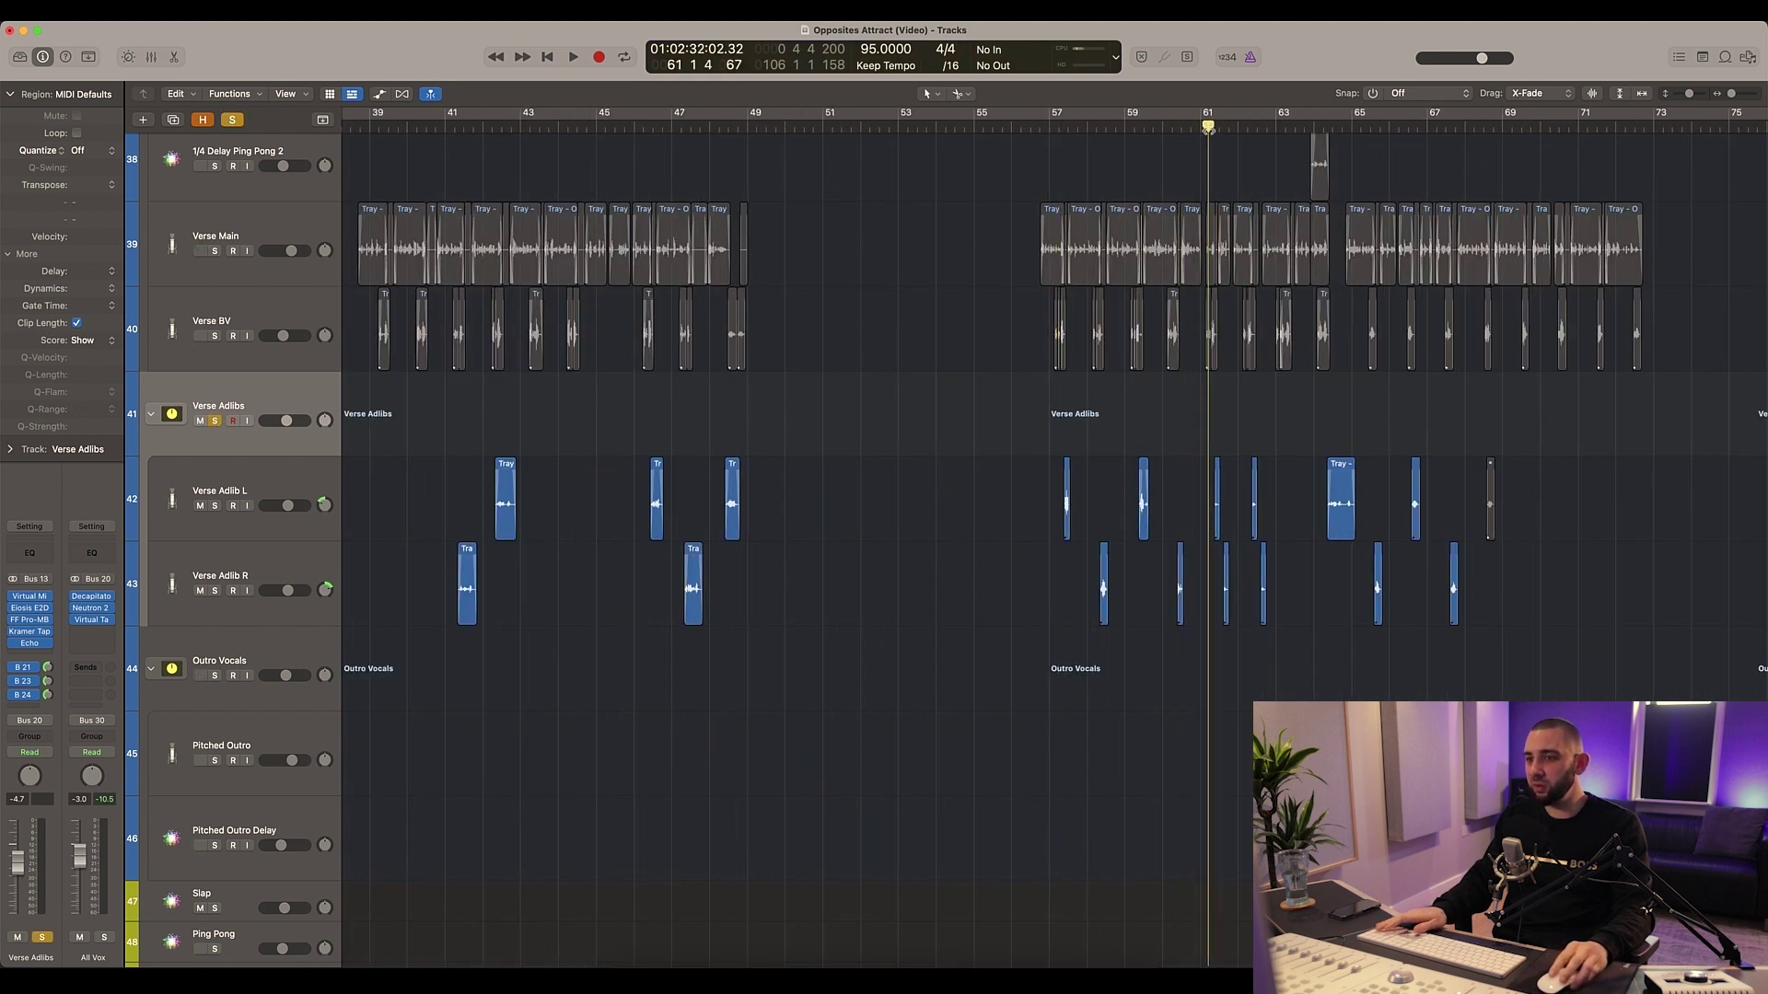
key("space")
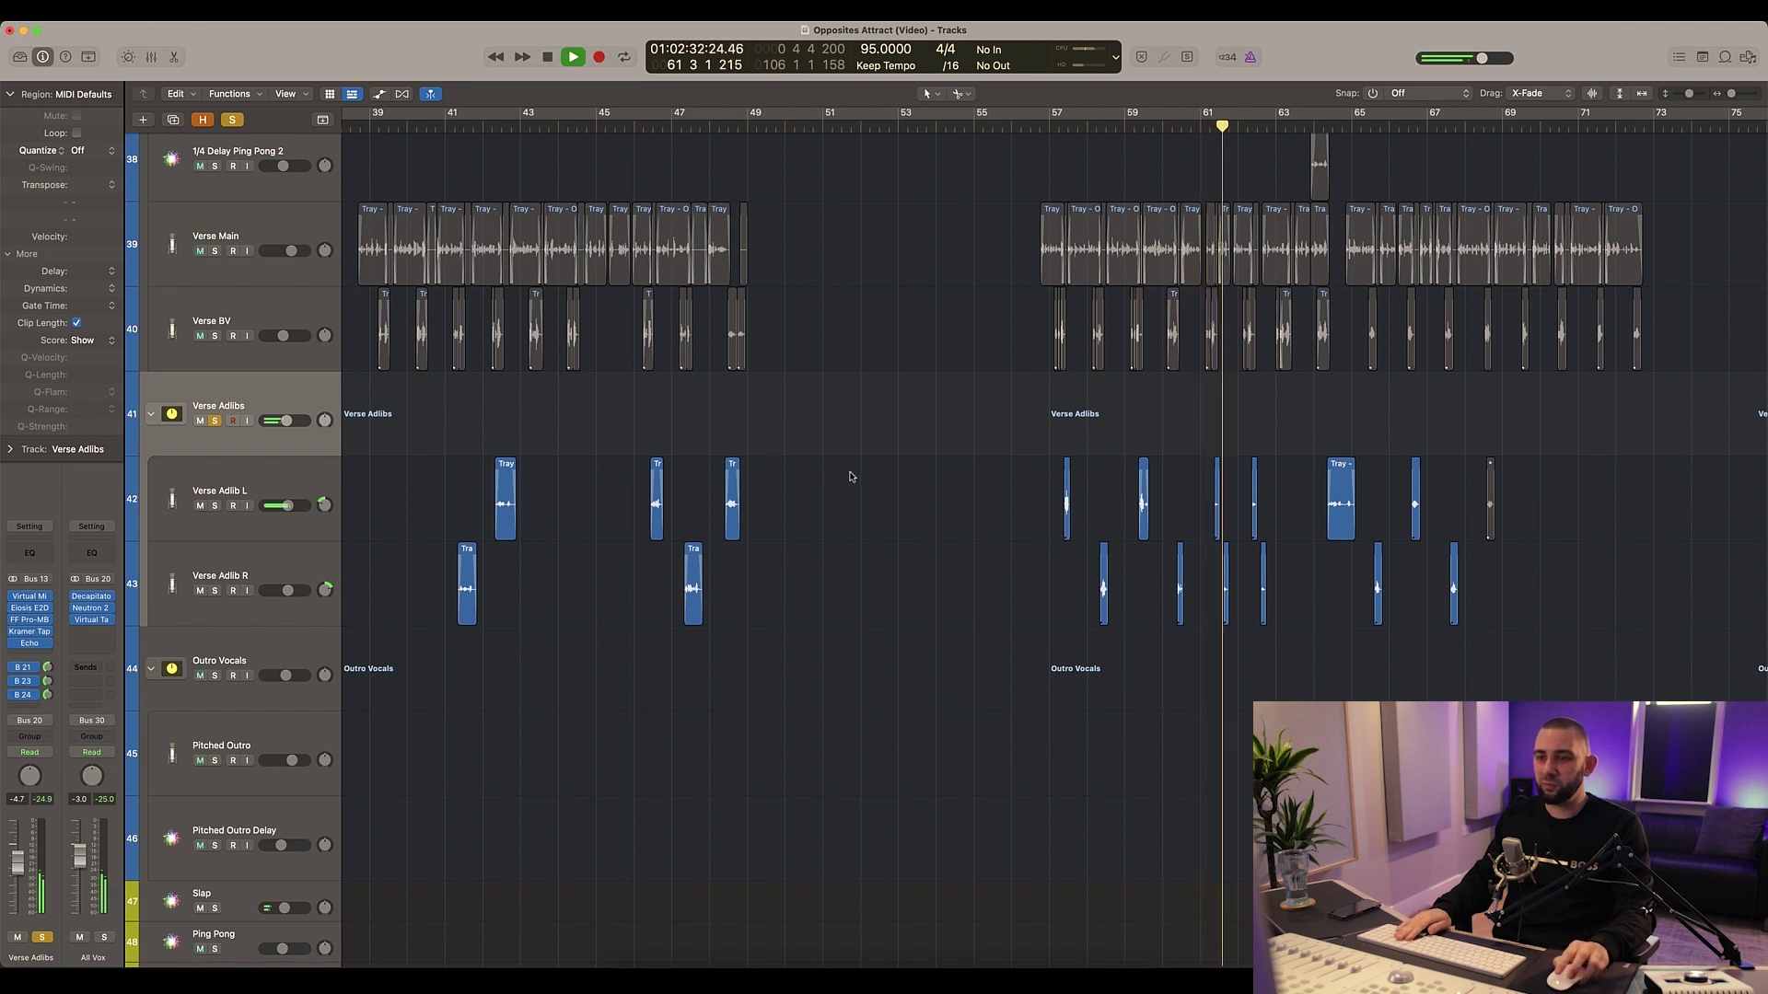
scroll(608, 379, "left", 2)
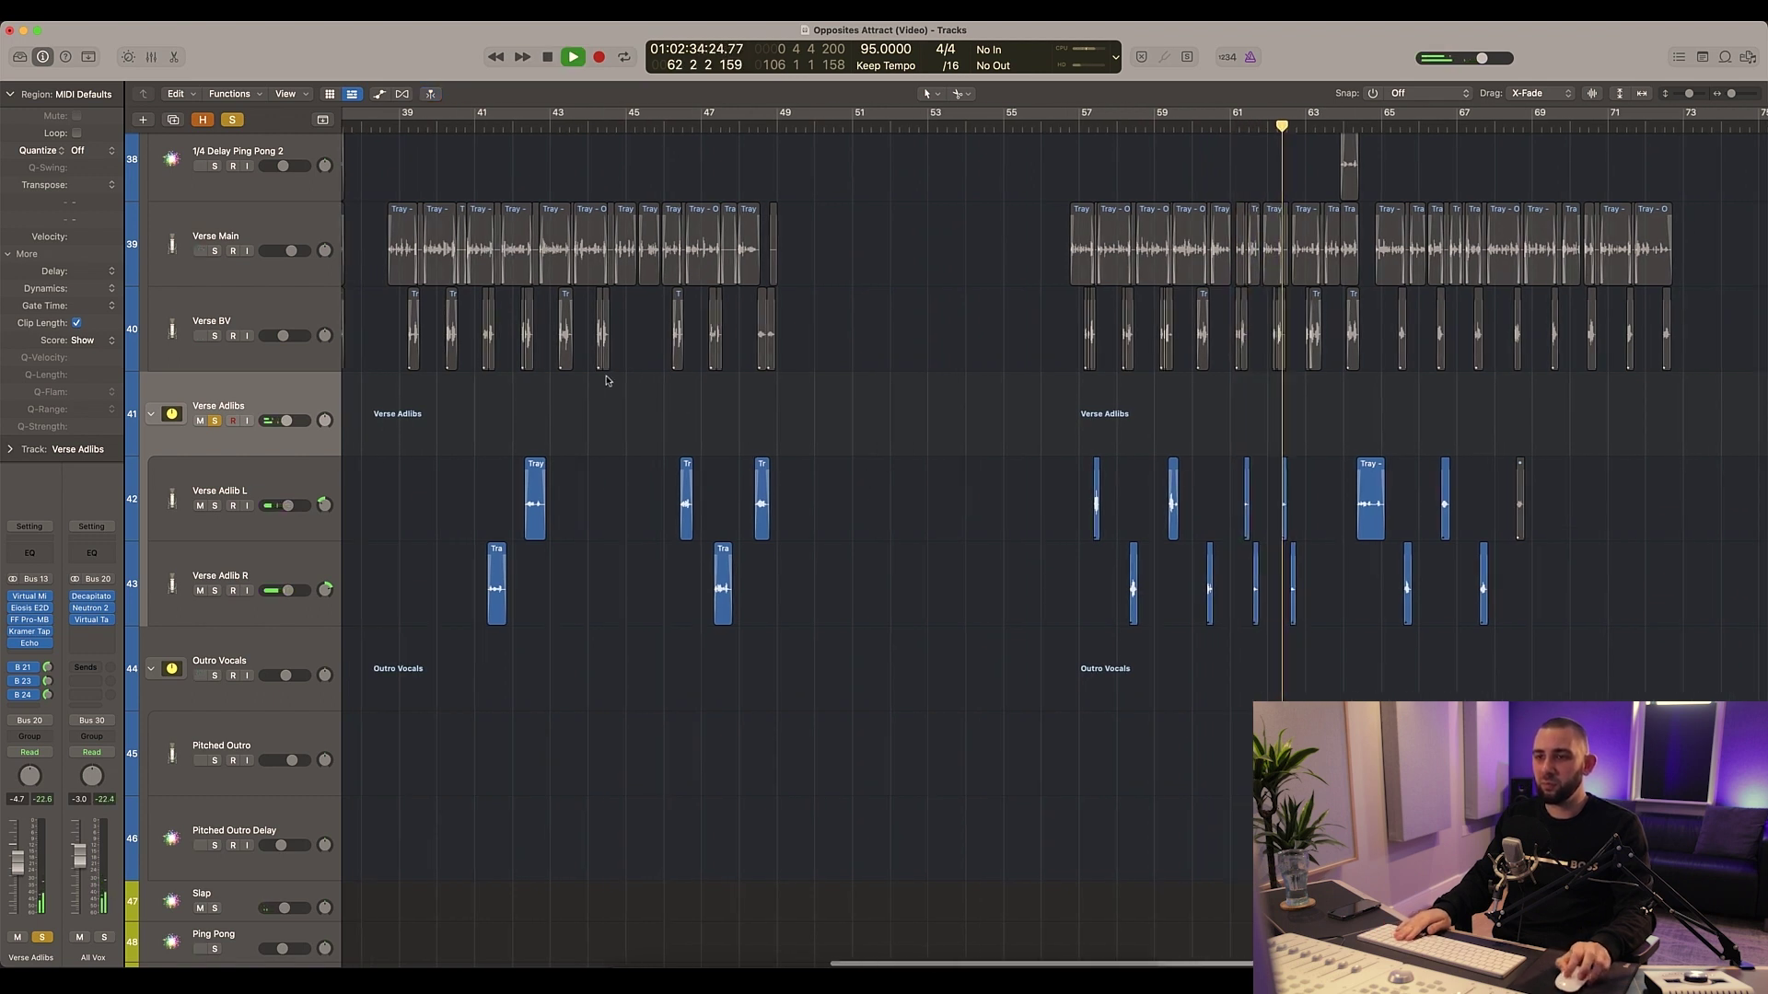
left_click(667, 129)
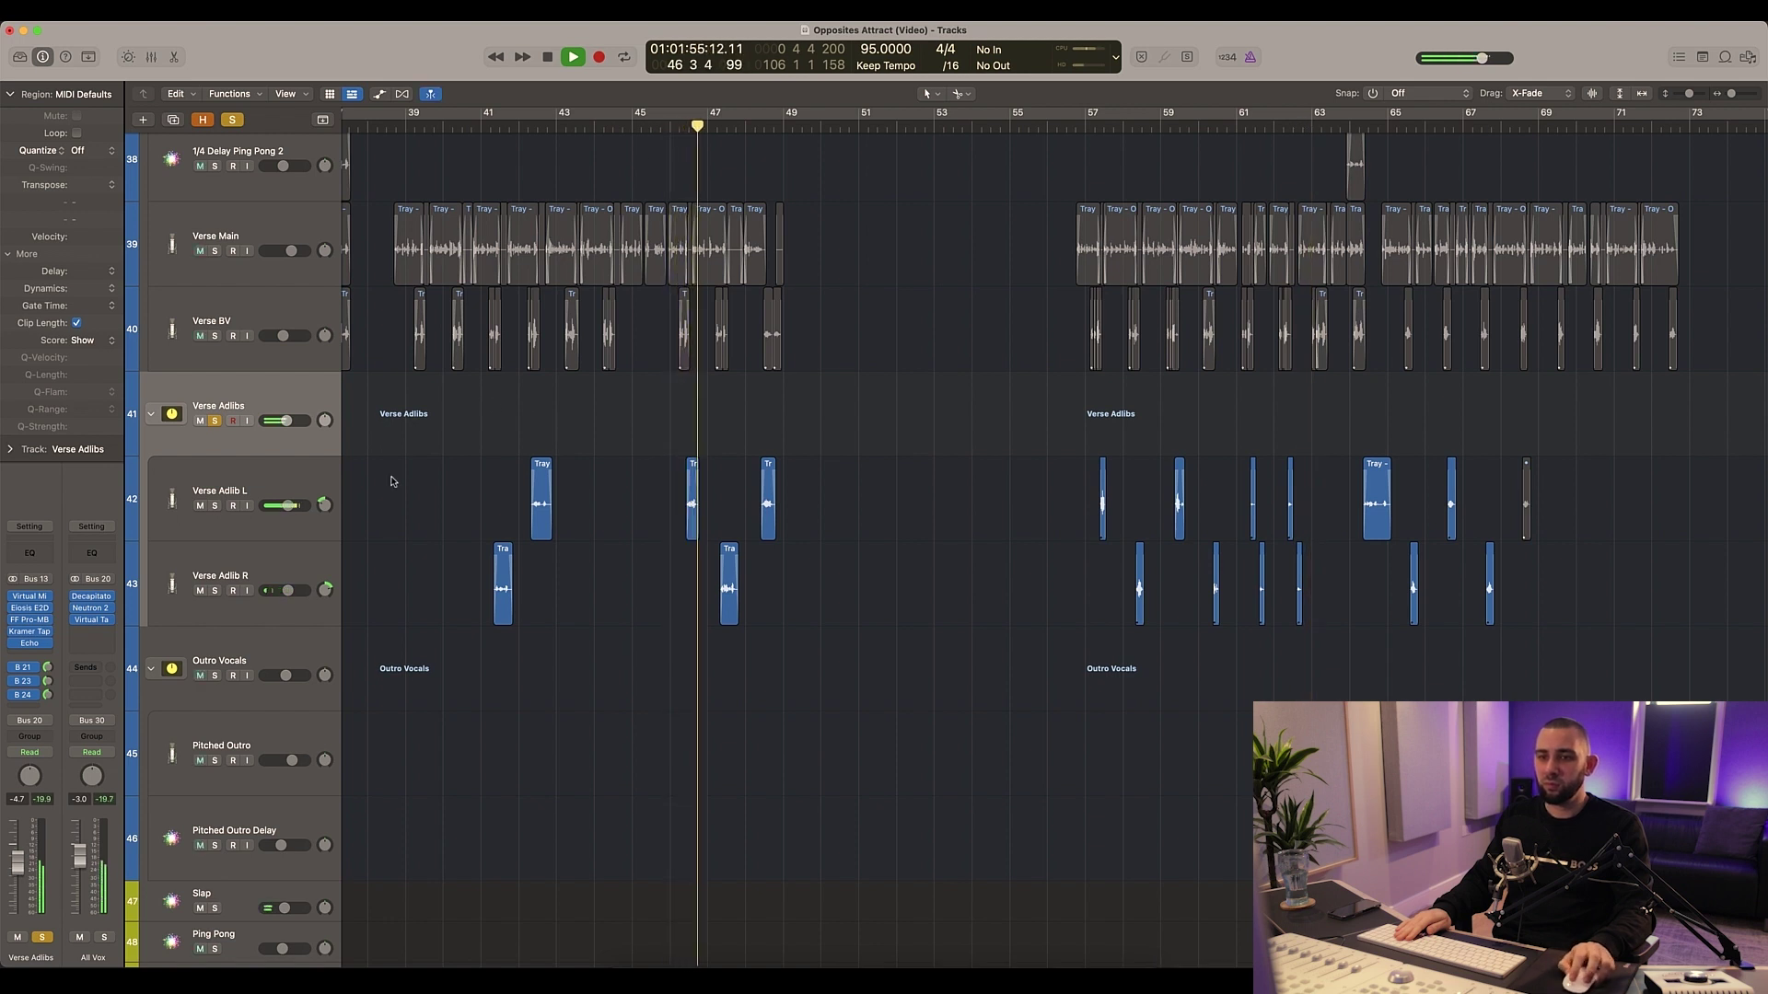
Step: Select the Verse Adlib R and Verse Adlib L tracks in turn during playback, and stop playback with Verse Adlib L selected
left_click(301, 485)
left_click(225, 580)
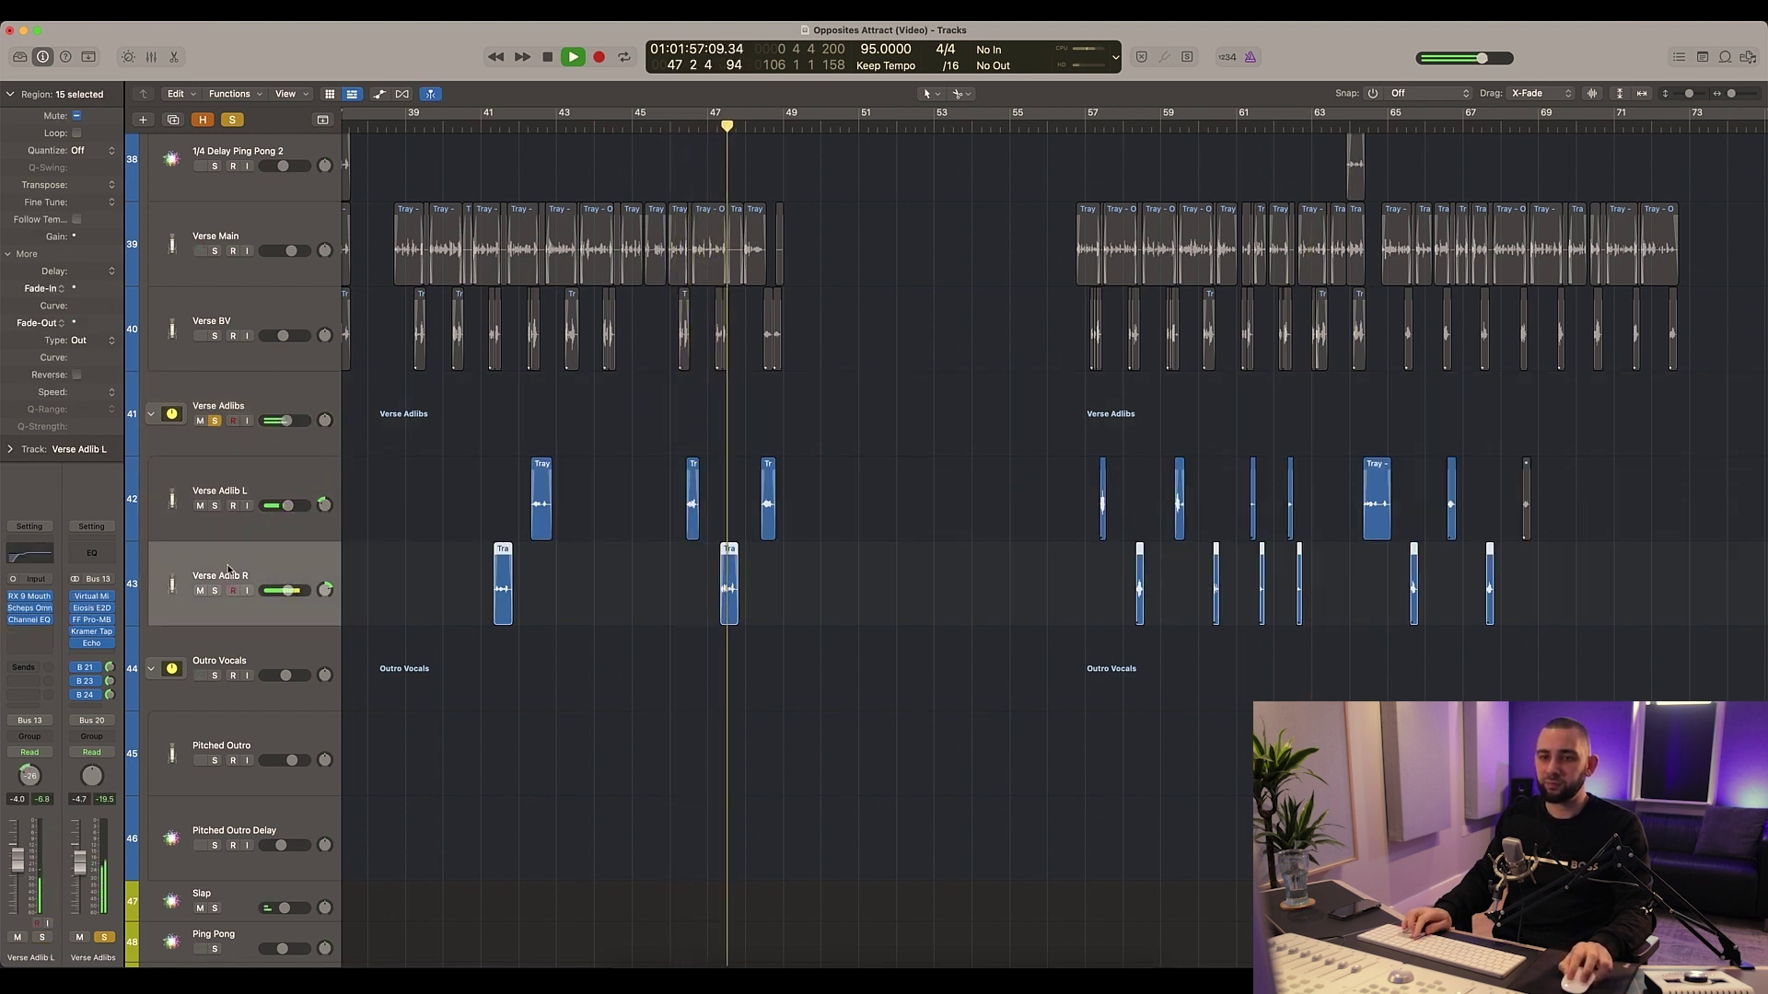
left_click(267, 530)
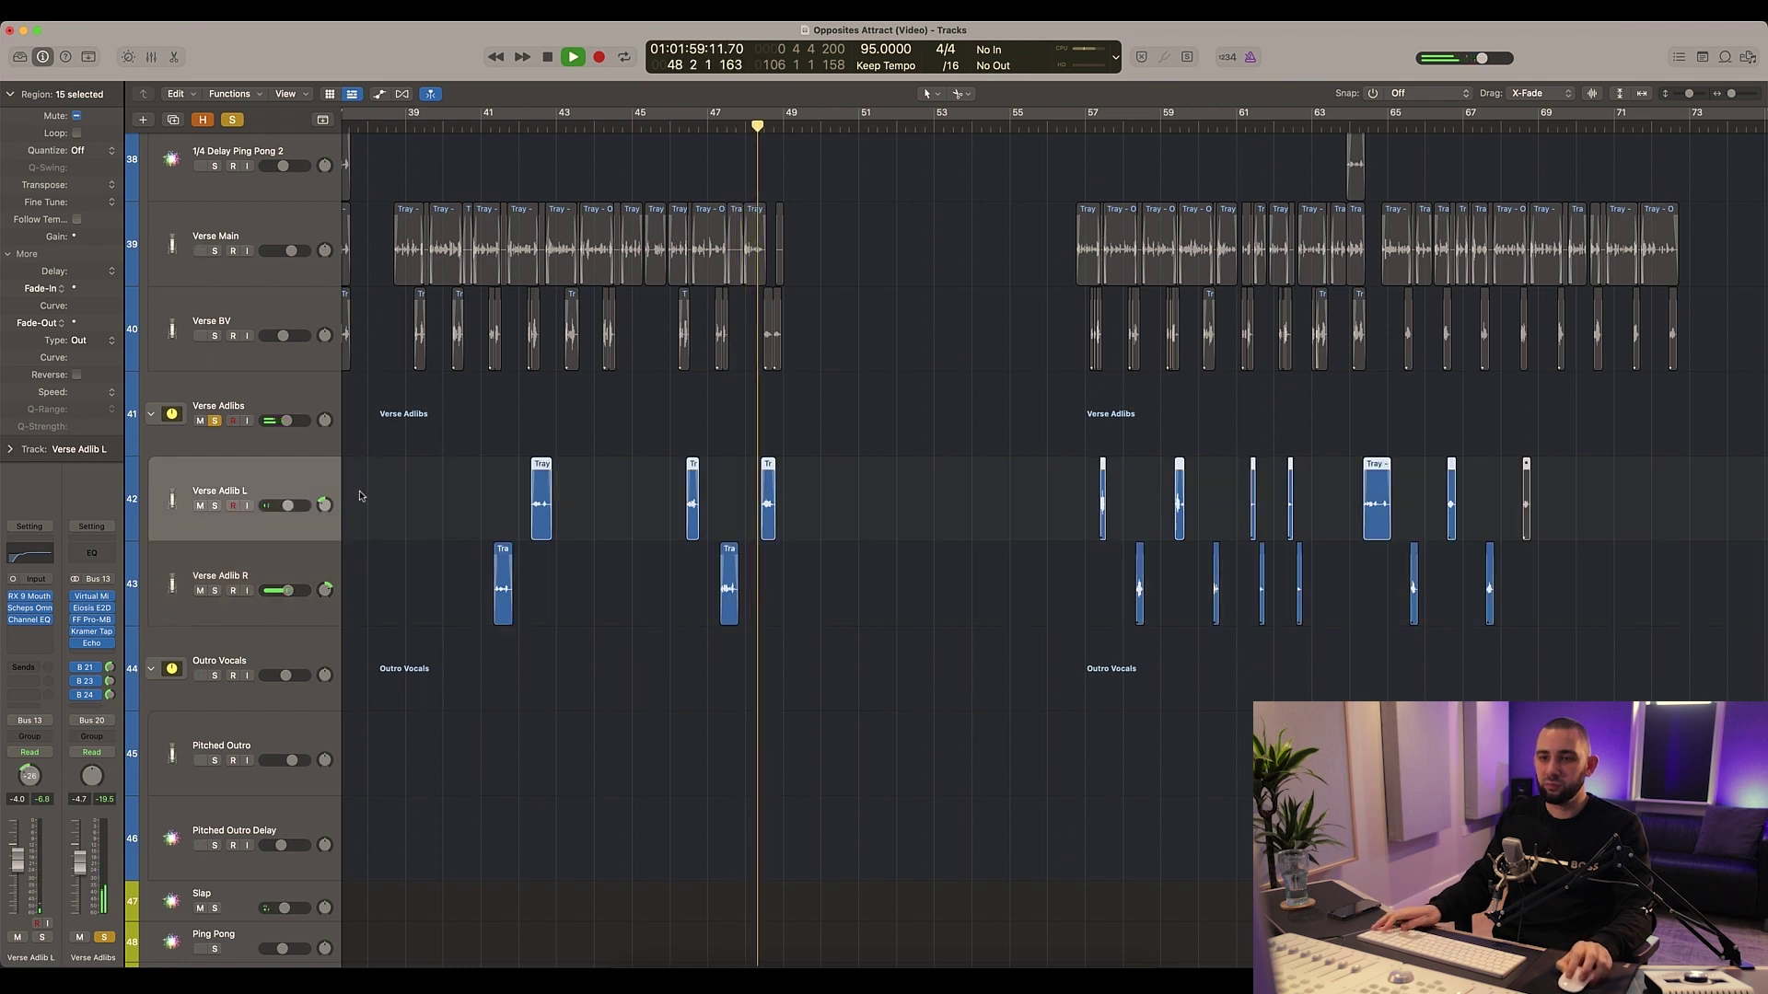
key("space")
Step: Examine the placement of the Verse Adlib L and Verse Adlib R regions across the song, keeping Verse Adlib L selected
key("super+Left")
key("super+Left")
key("super+Left")
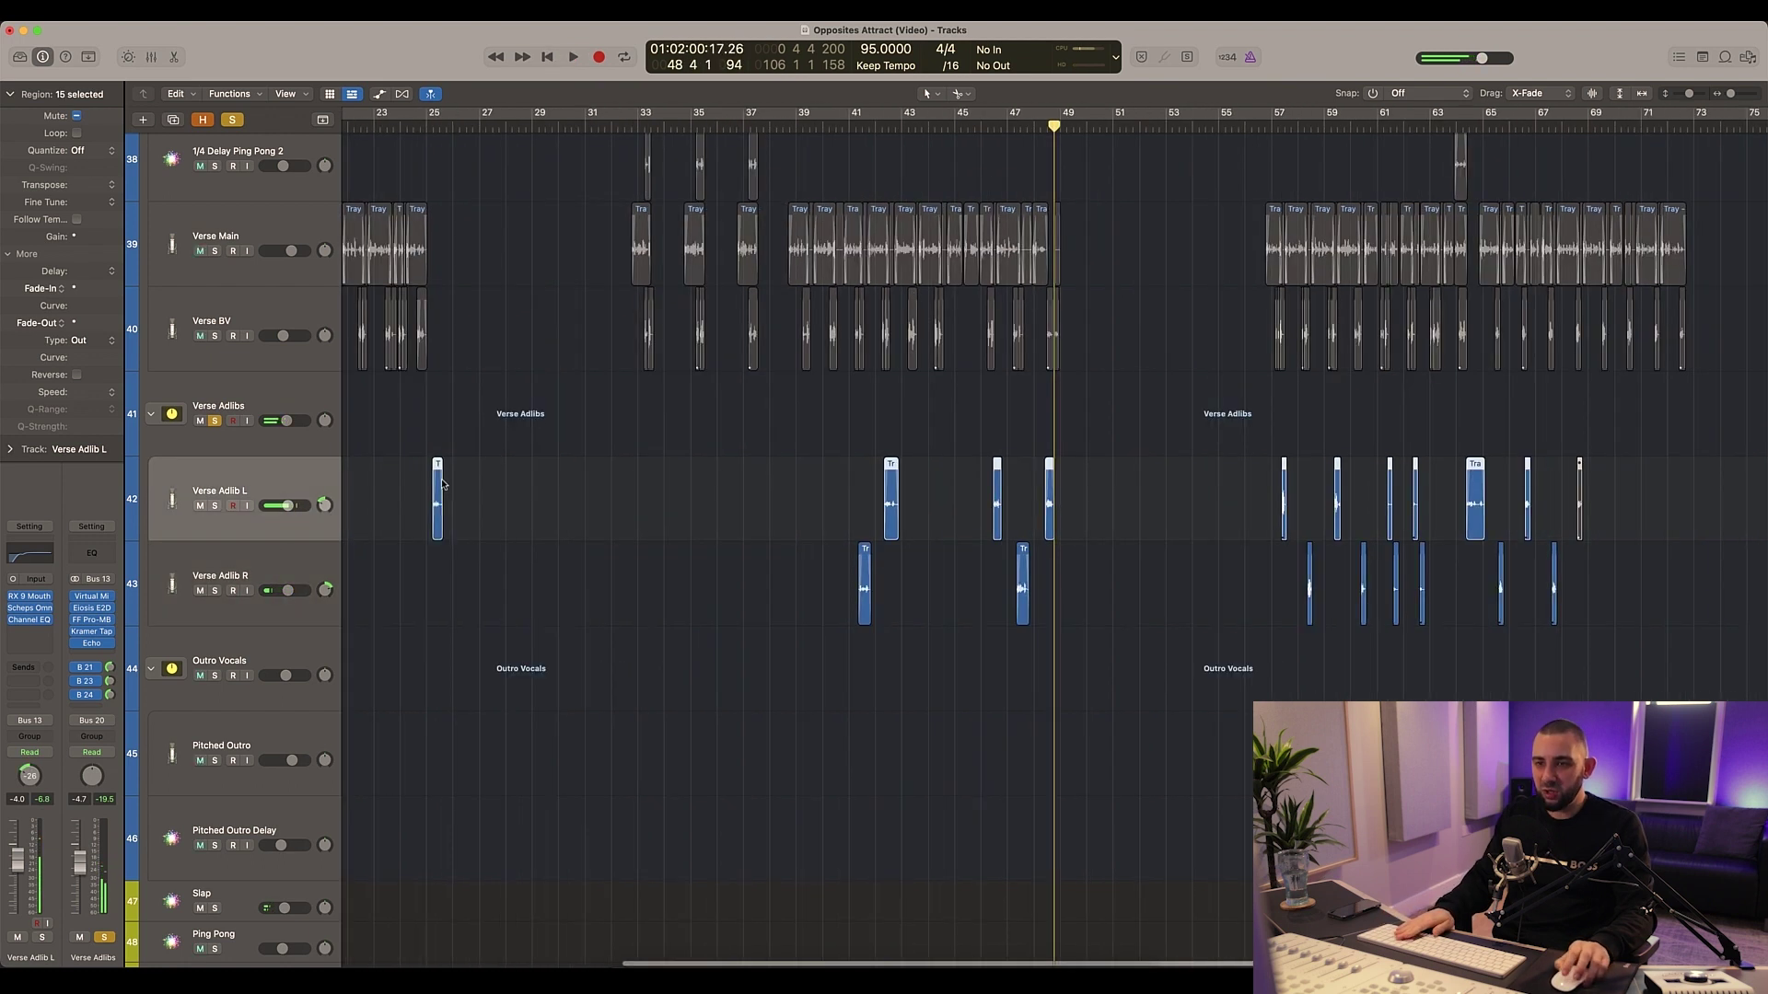
left_click(380, 526)
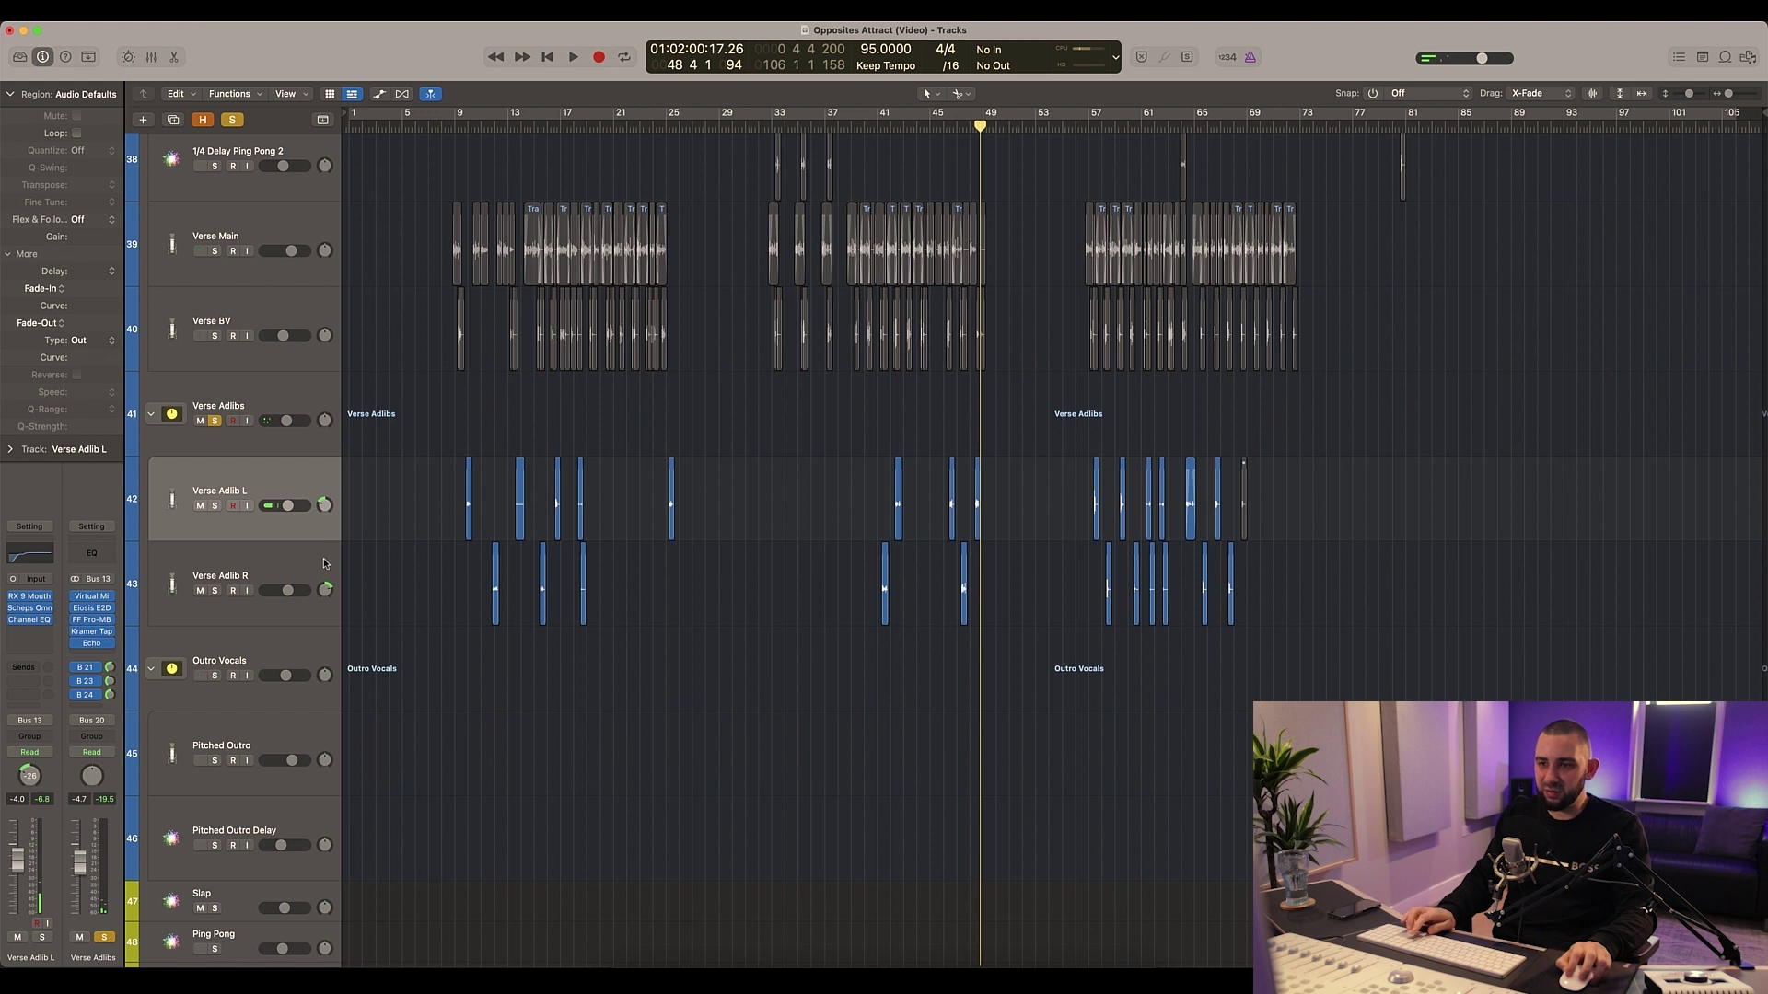
key("Up")
key("Down")
key("super+Right")
scroll(482, 497, "left", 10)
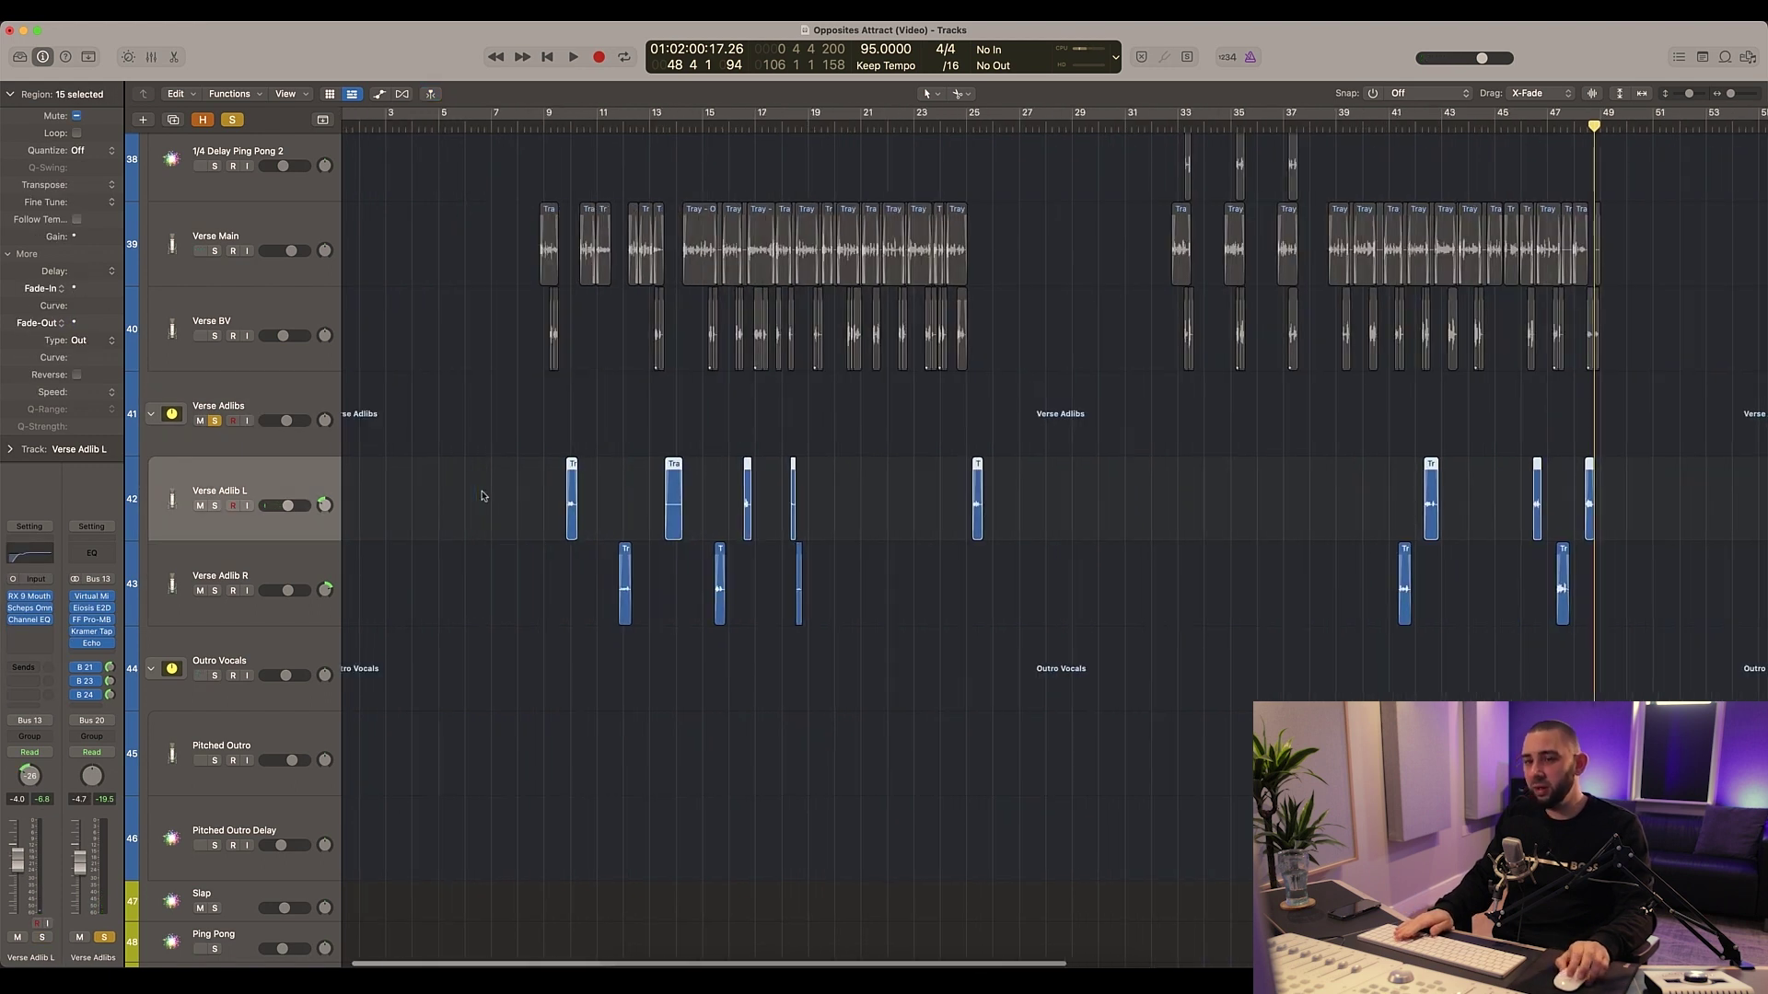
Step: Reselect the Verse Adlib L track with its regions and place the playhead in bar 9, just before its first region
left_click(466, 496)
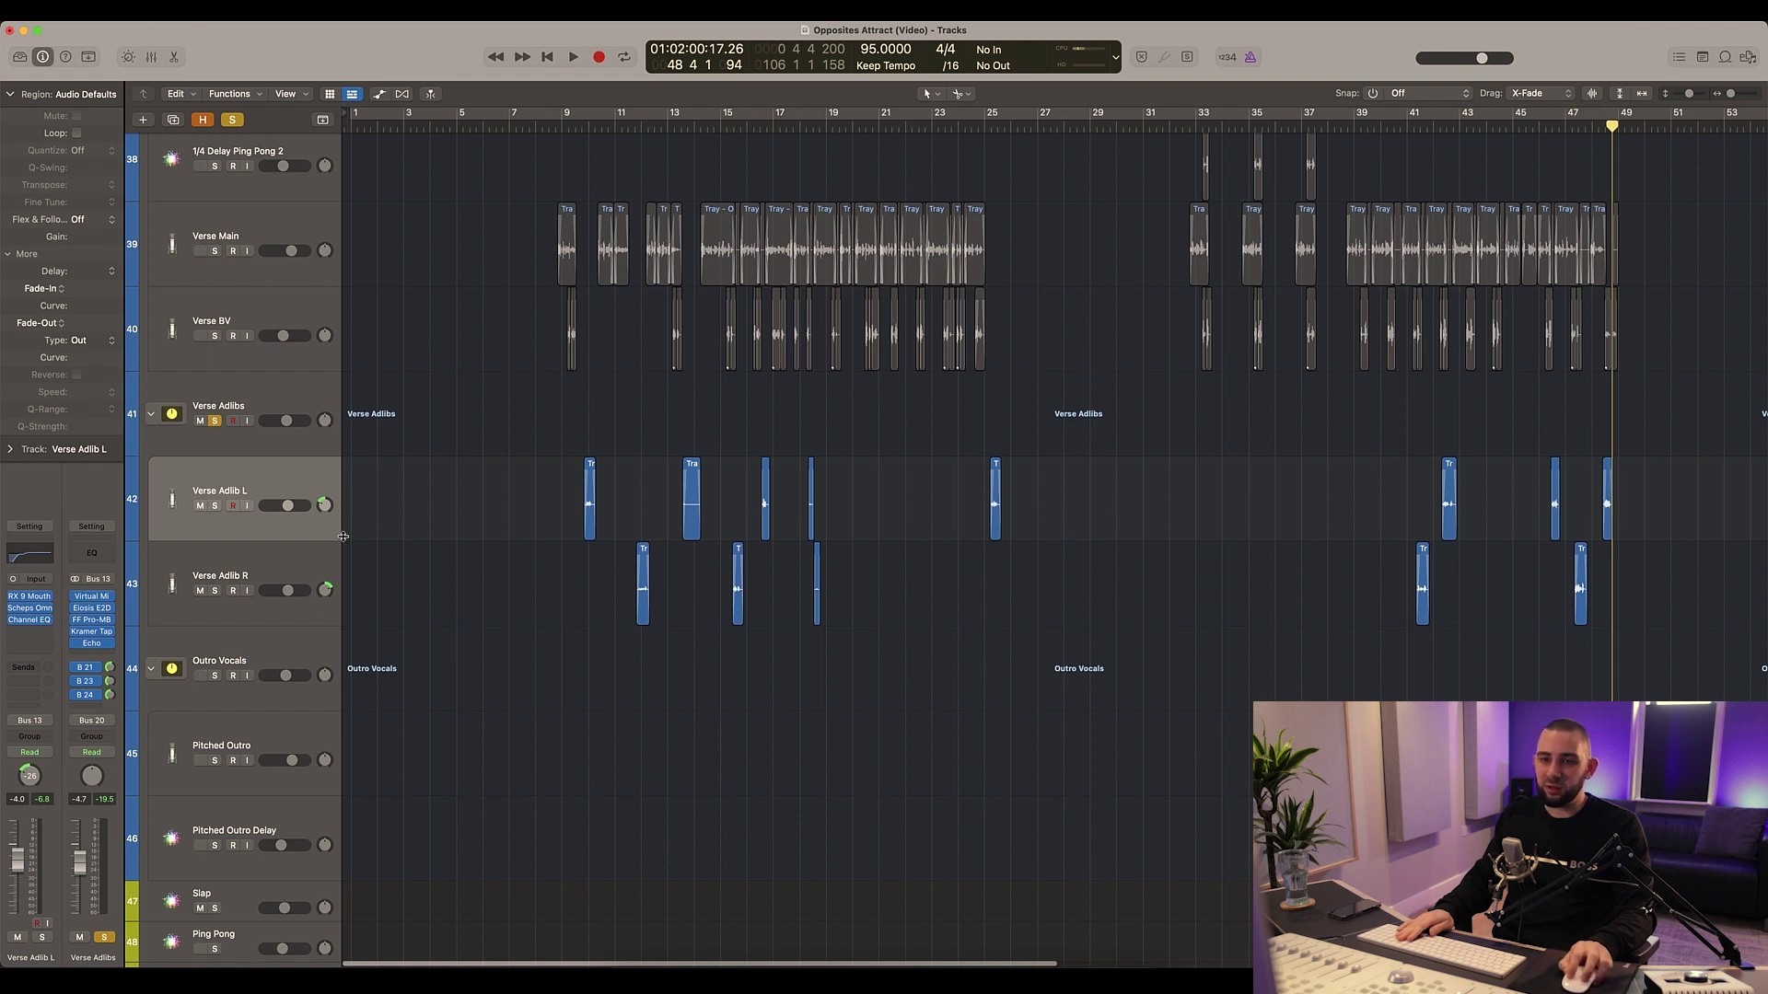
left_click(309, 482)
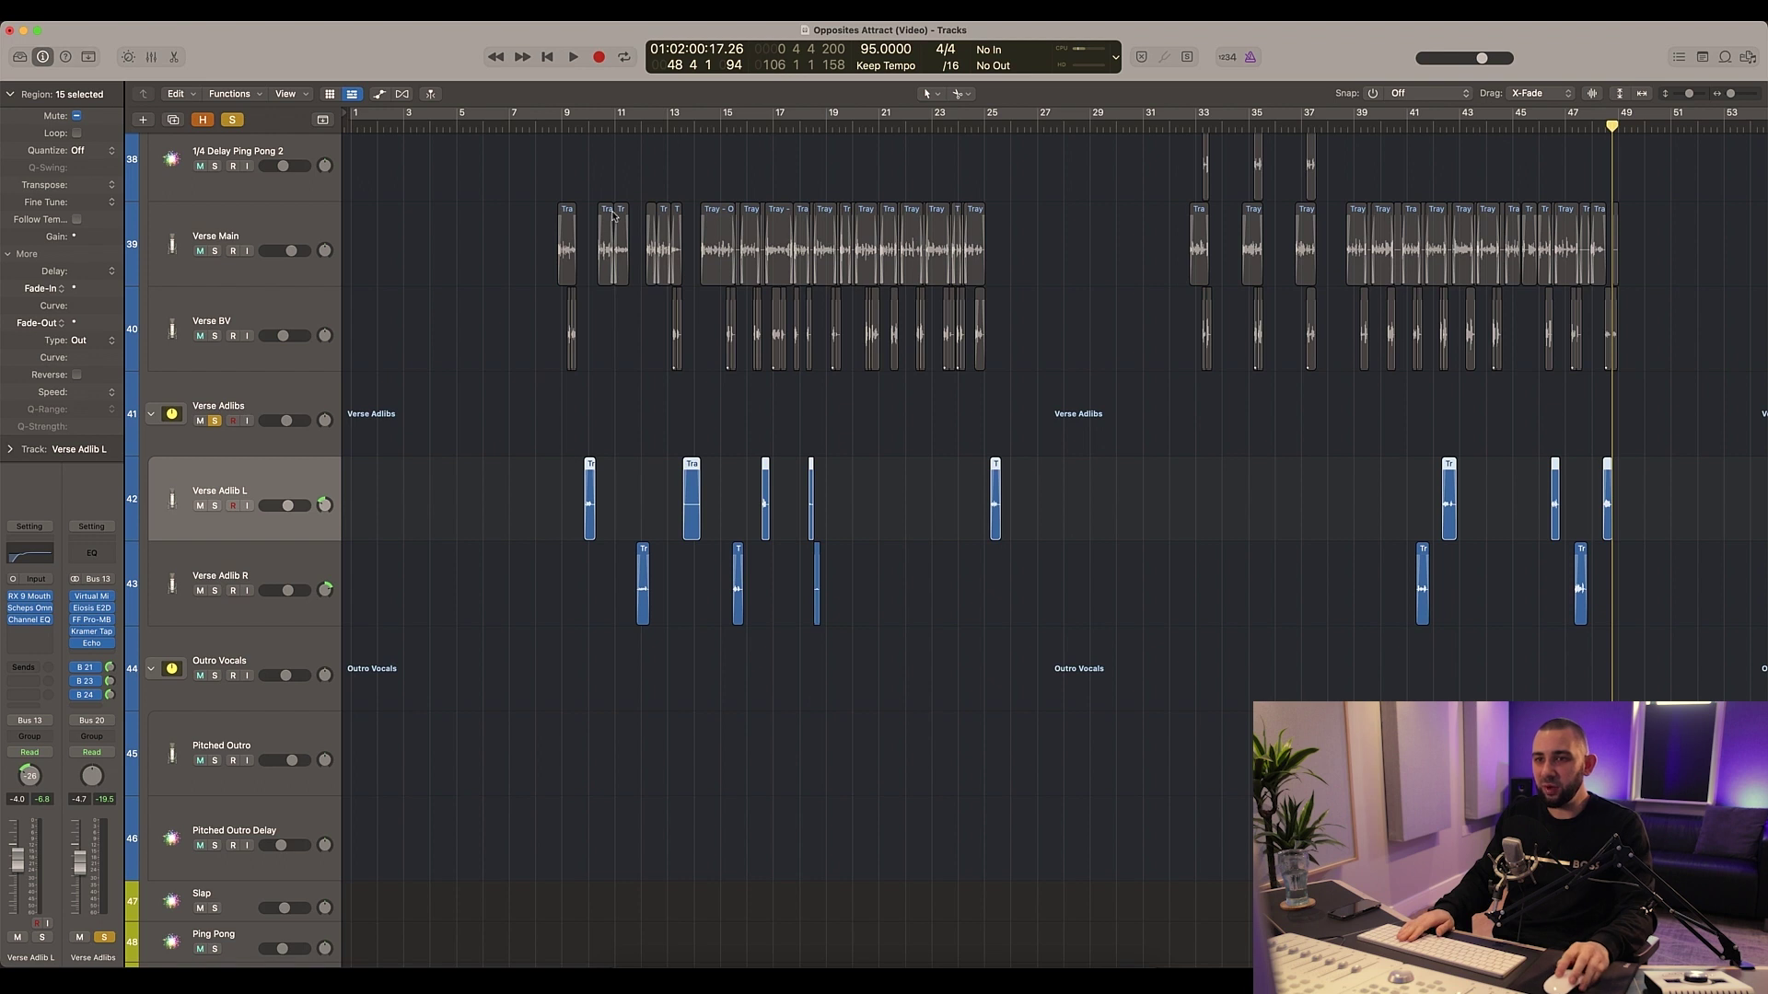
left_click(578, 129)
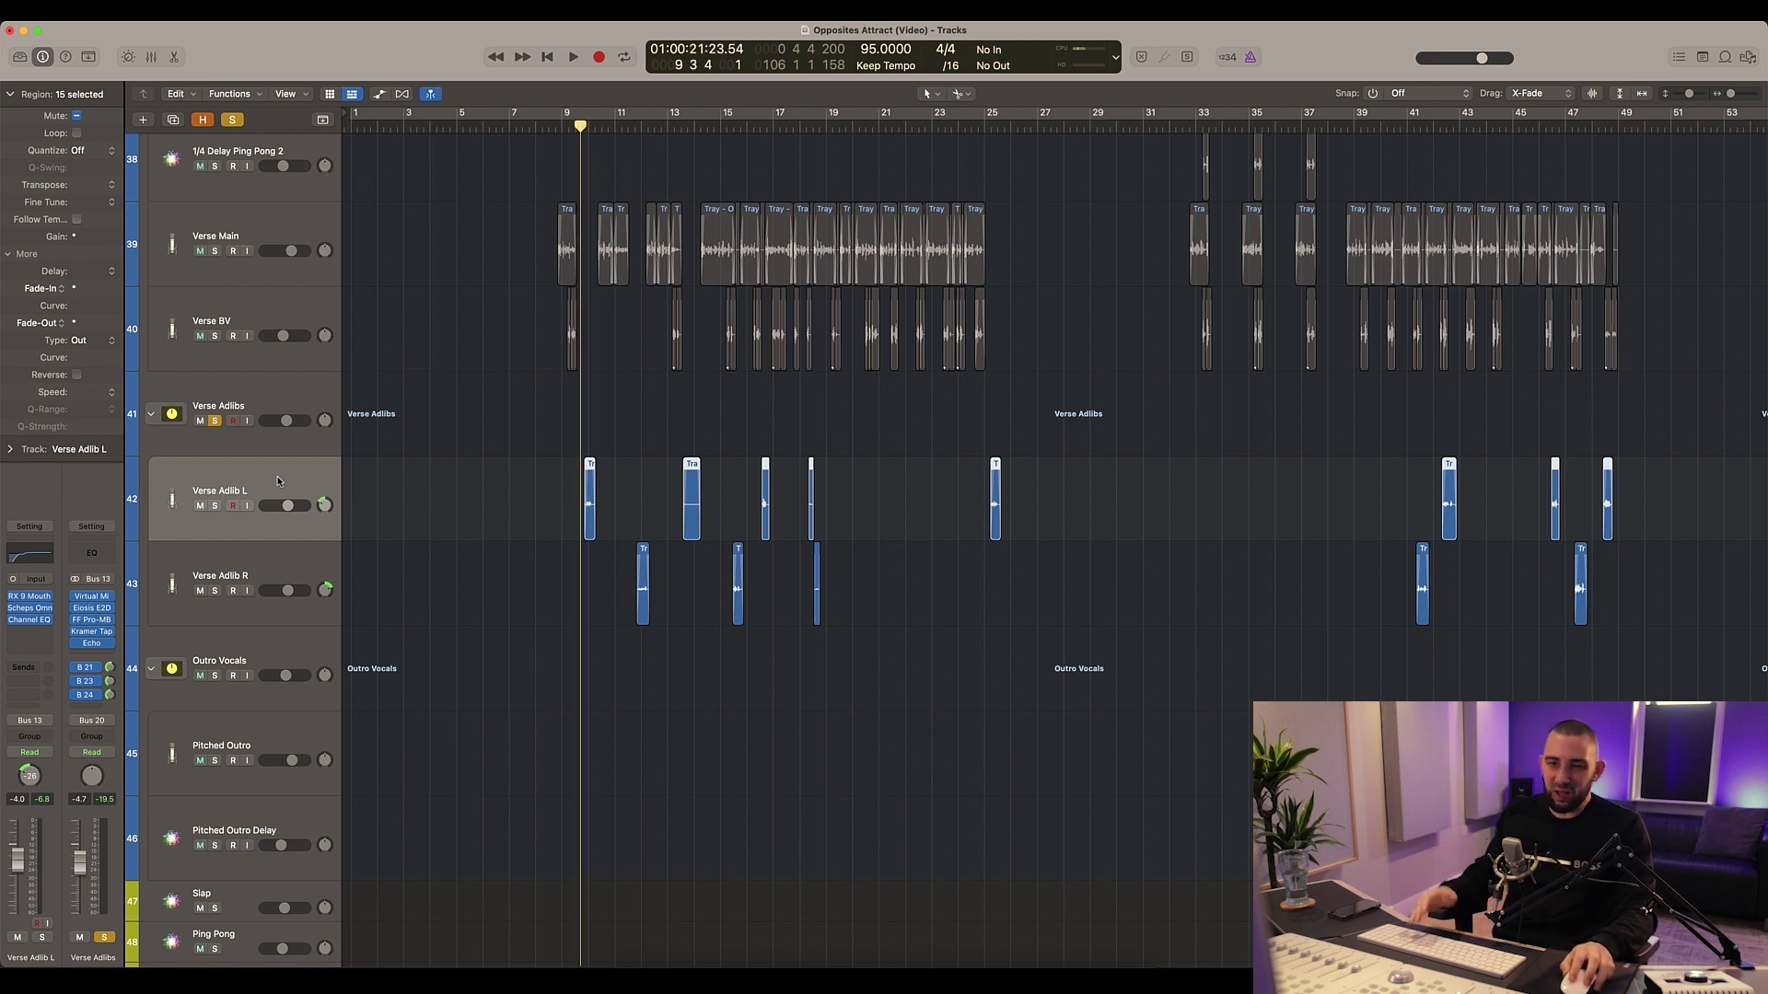
left_click(89, 633)
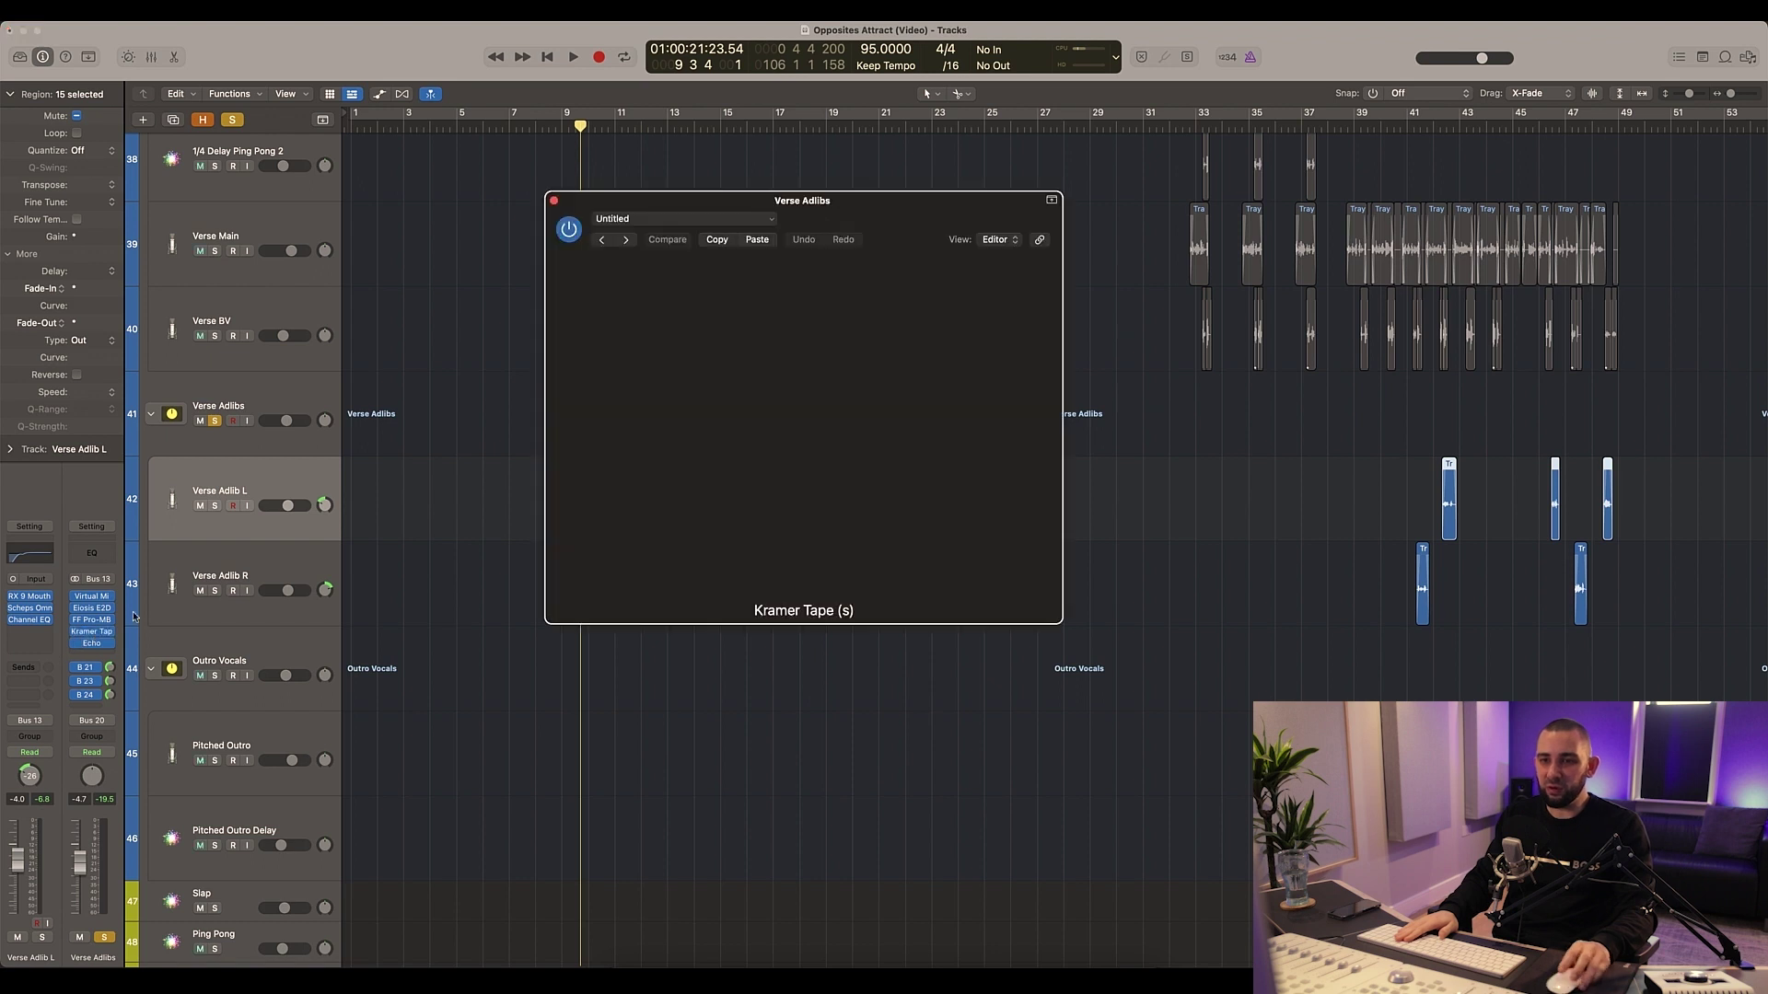
left_click_drag(613, 204, 670, 256)
left_click(611, 252)
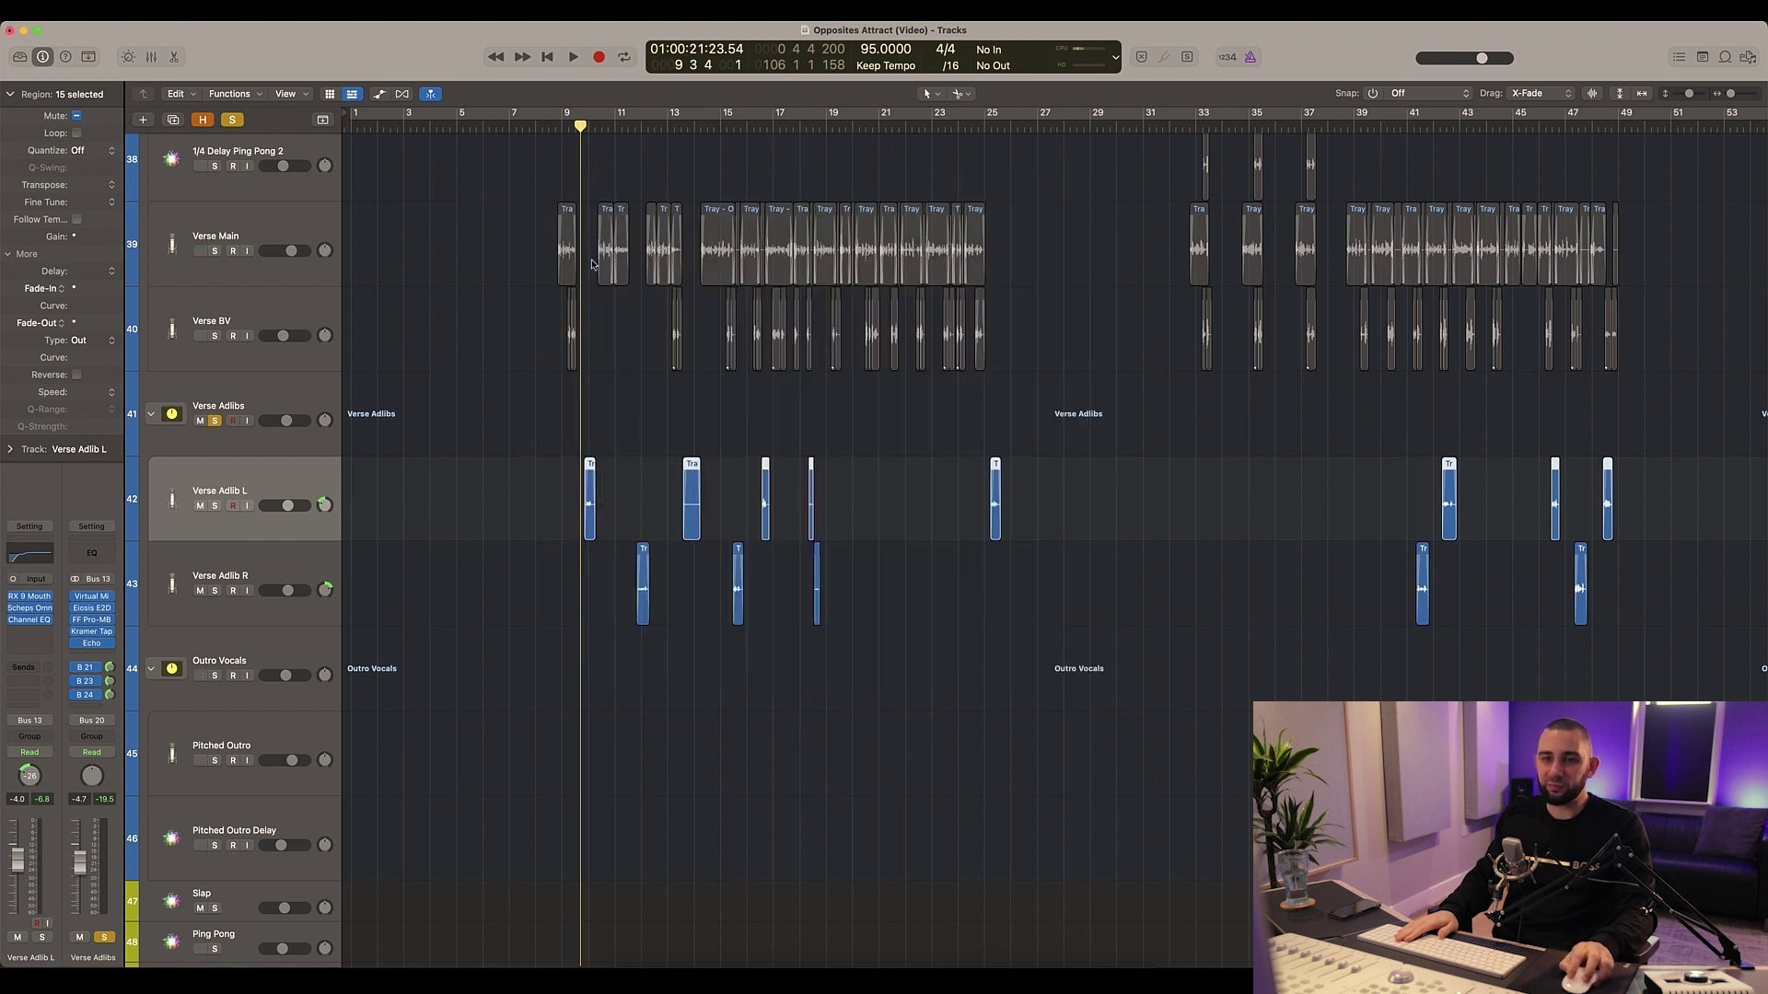
Step: Switch back and forth between Verse Adlib L and Verse Adlib R to compare their channel strips, ending on Verse Adlib L
key("Down")
key("Up")
key("Down")
key("Up")
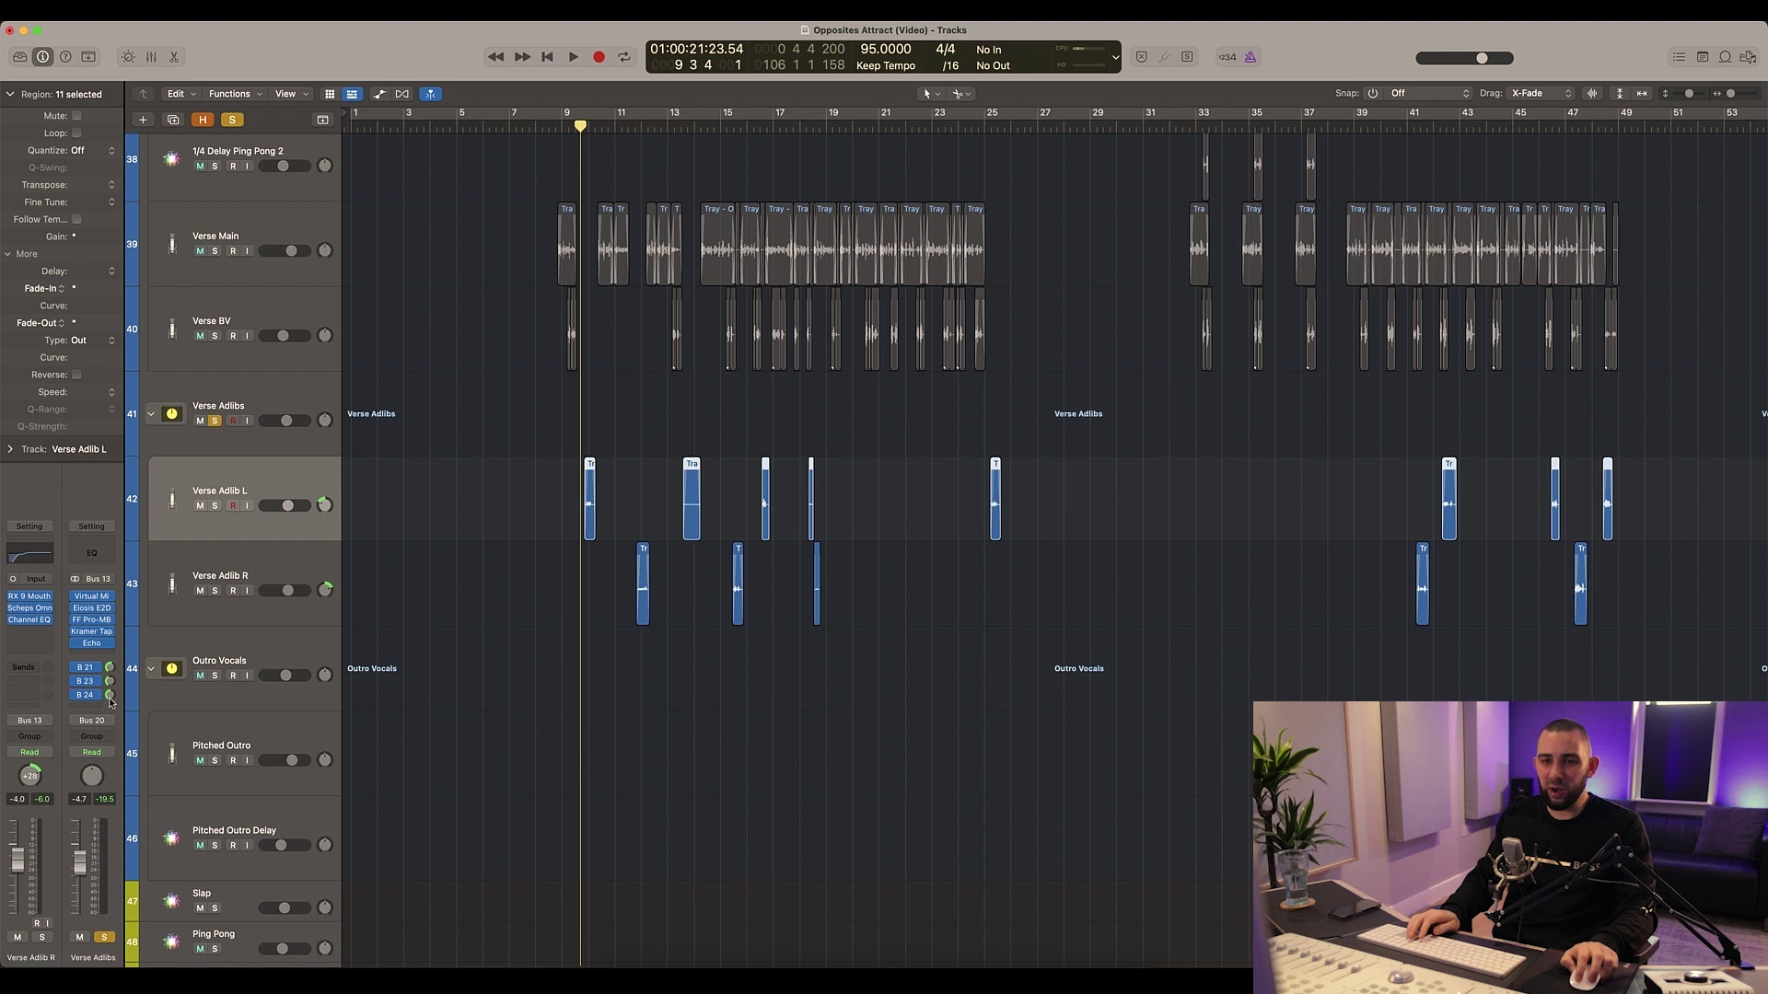
key("Up")
key("Up")
key("Down")
key("Down")
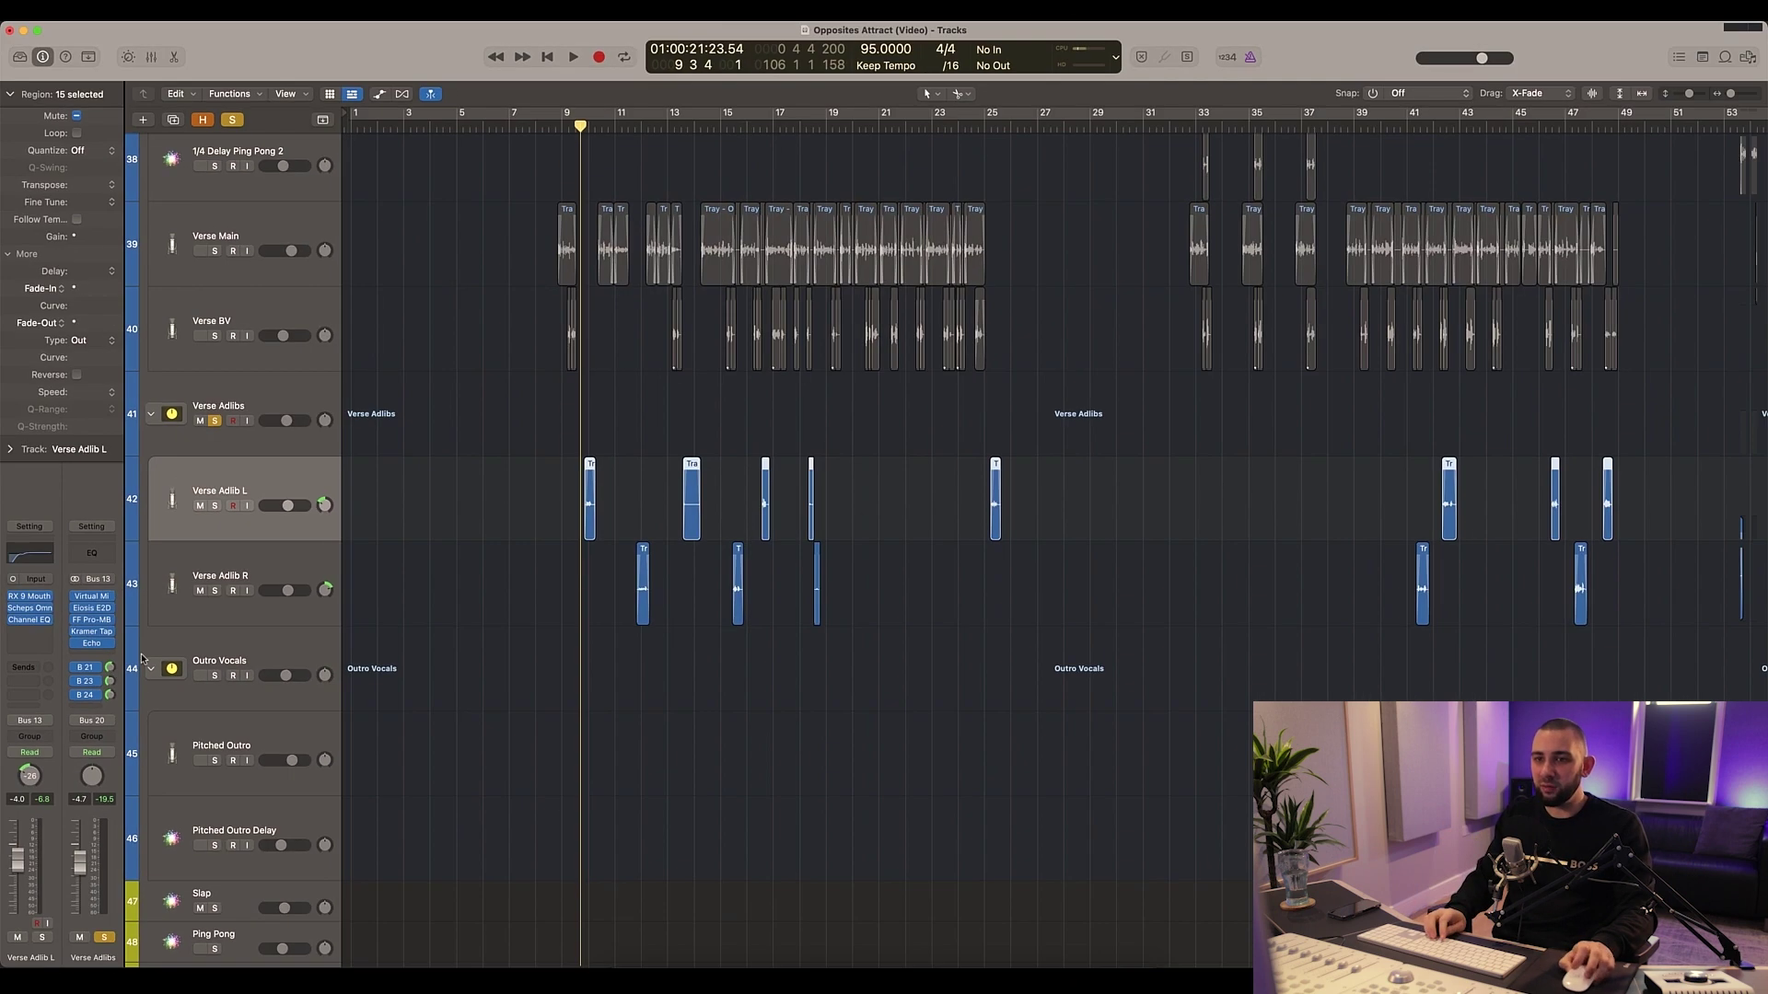
Step: Place the playhead in bar 13 and open the Kramer Tape plug-in on the Verse Adlibs stack
left_click_drag(686, 127, 677, 126)
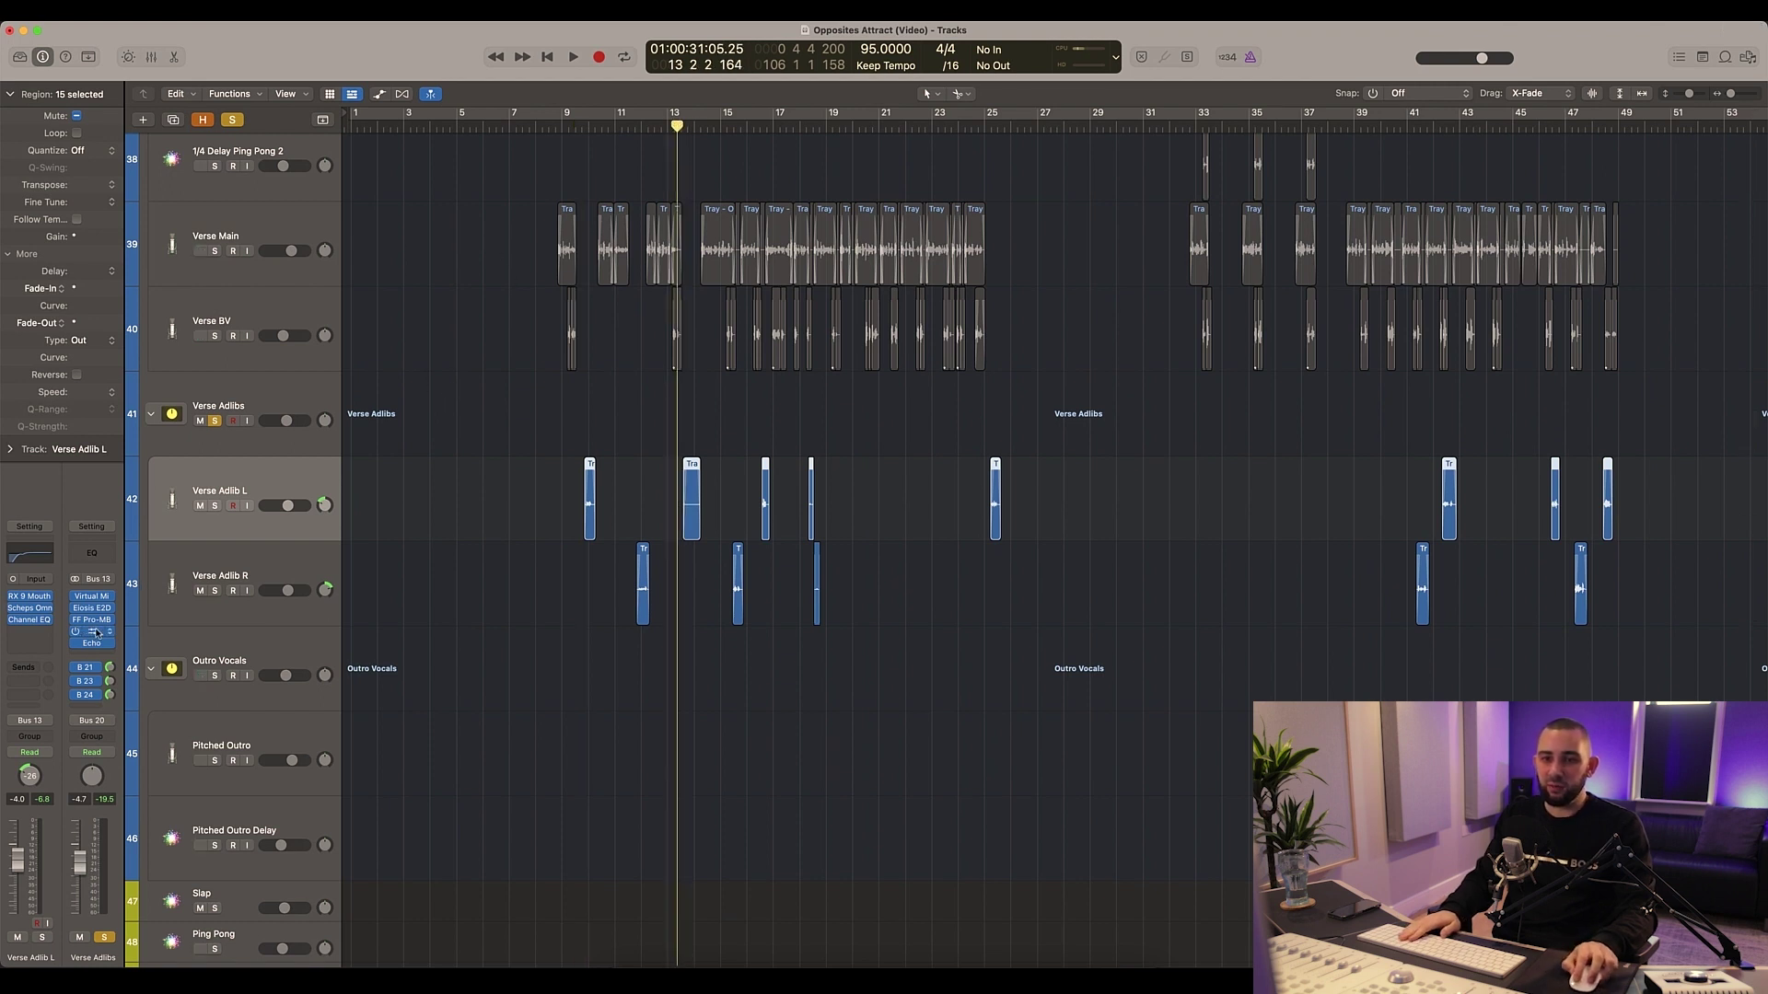
left_click(96, 633)
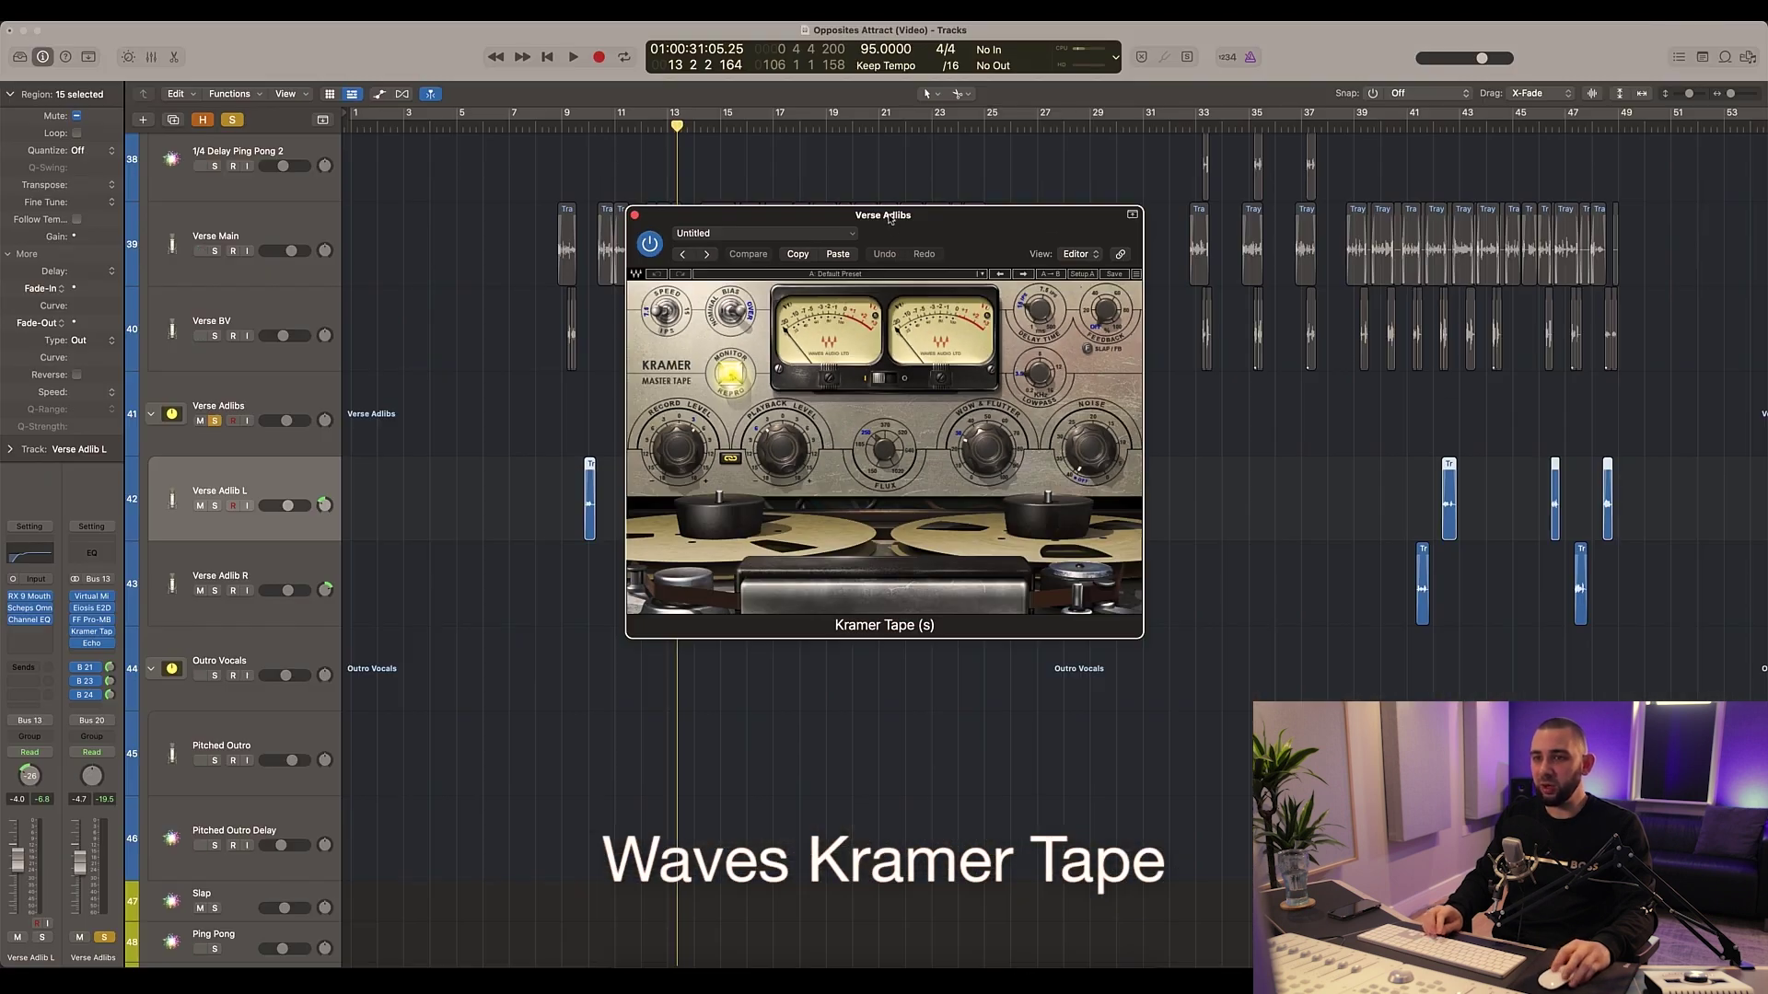
left_click_drag(889, 218, 884, 210)
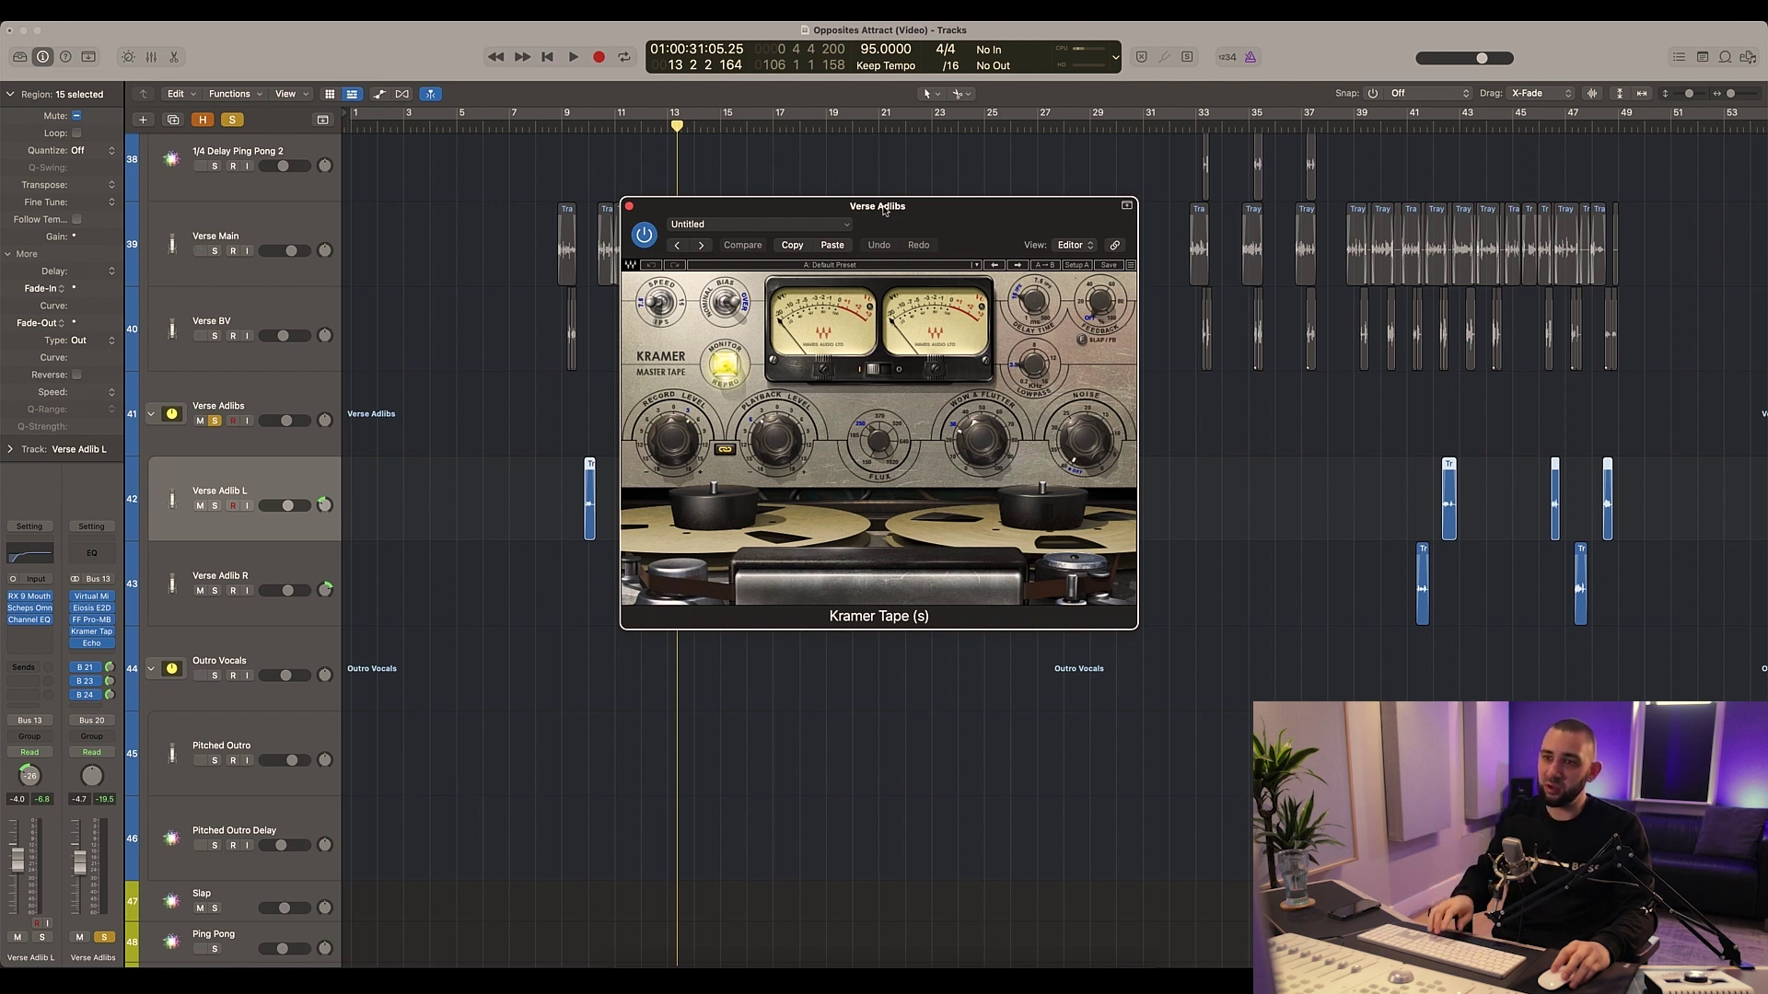
left_click_drag(882, 208, 918, 313)
key("super+Right")
key("super+Right")
key("super+Right")
scroll(739, 276, "right", 2)
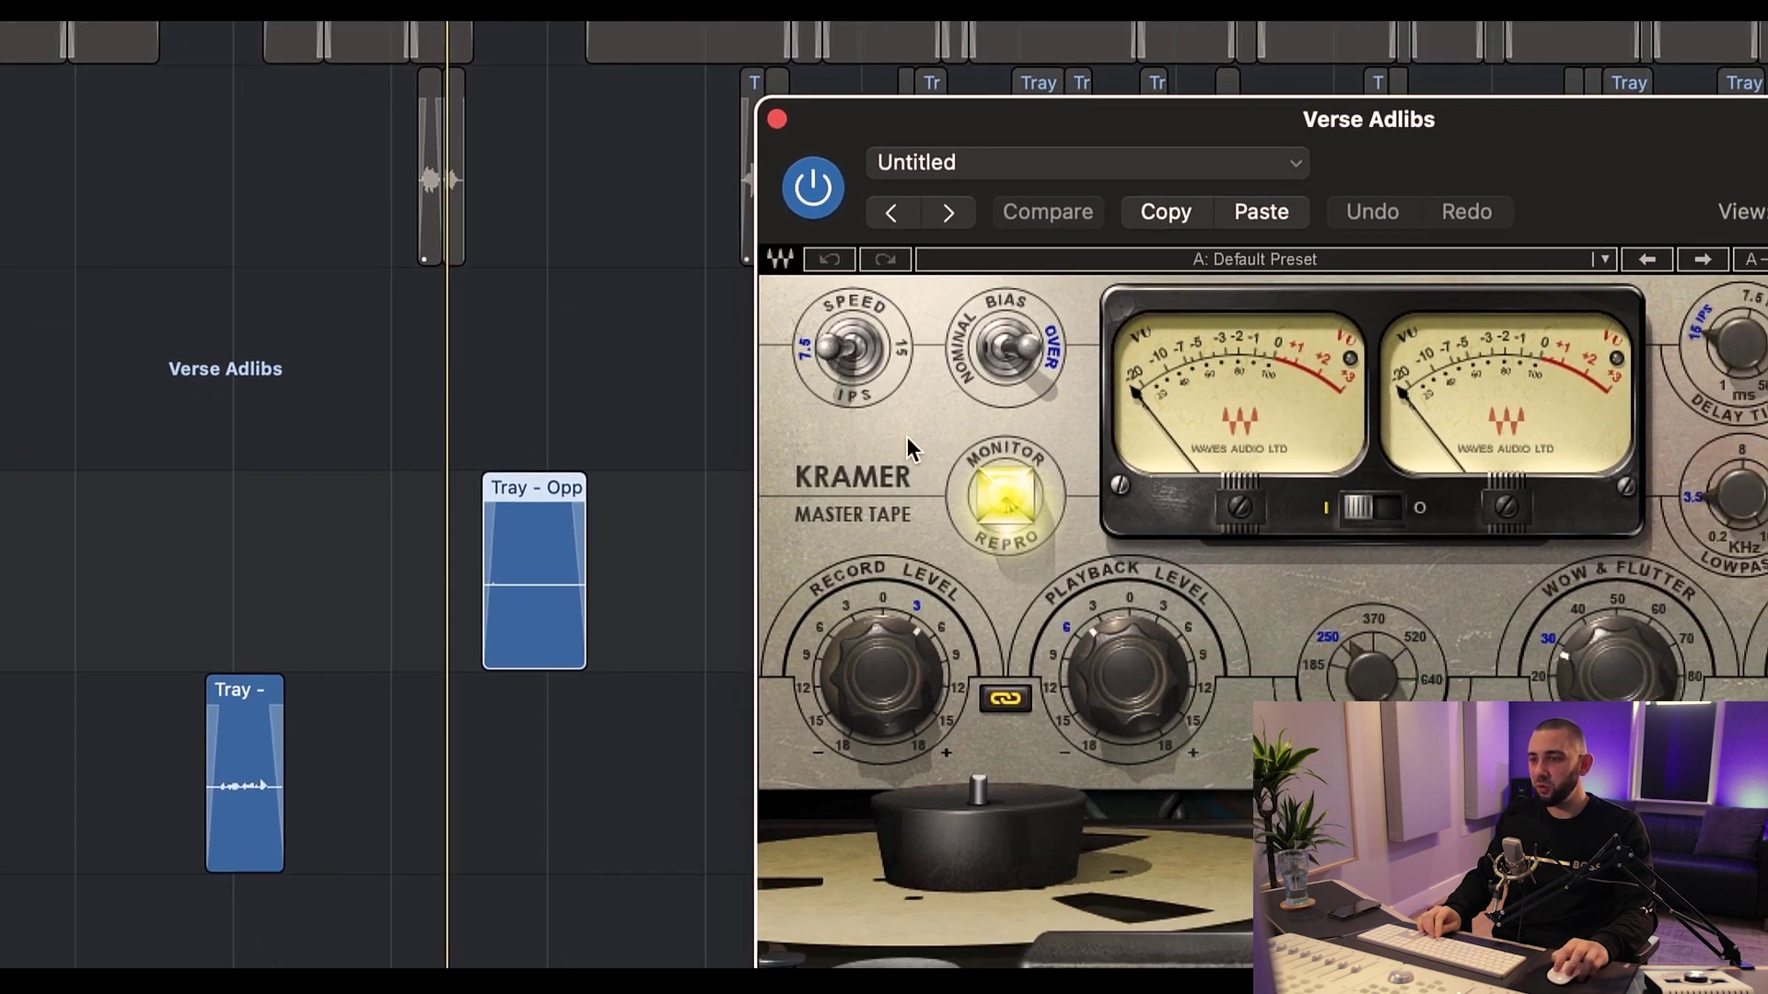
left_click(1347, 681)
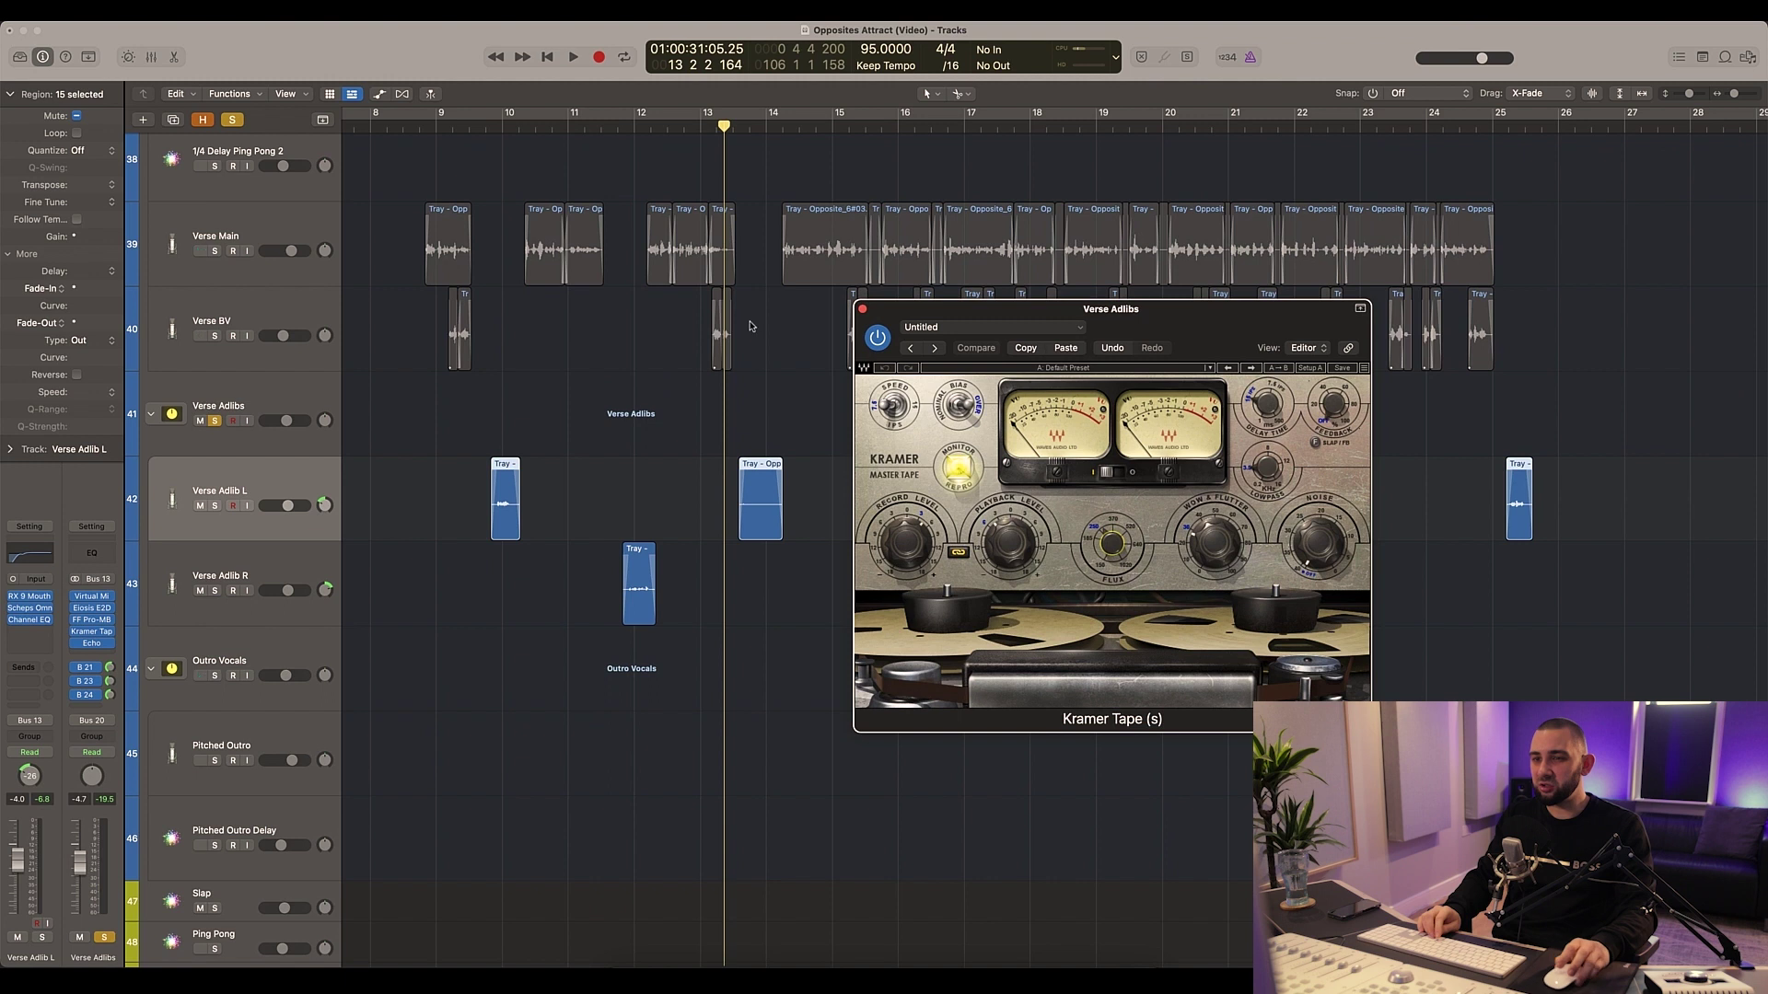
left_click_drag(907, 315, 670, 400)
key("super+Left")
key("super+Left")
key("super+Left")
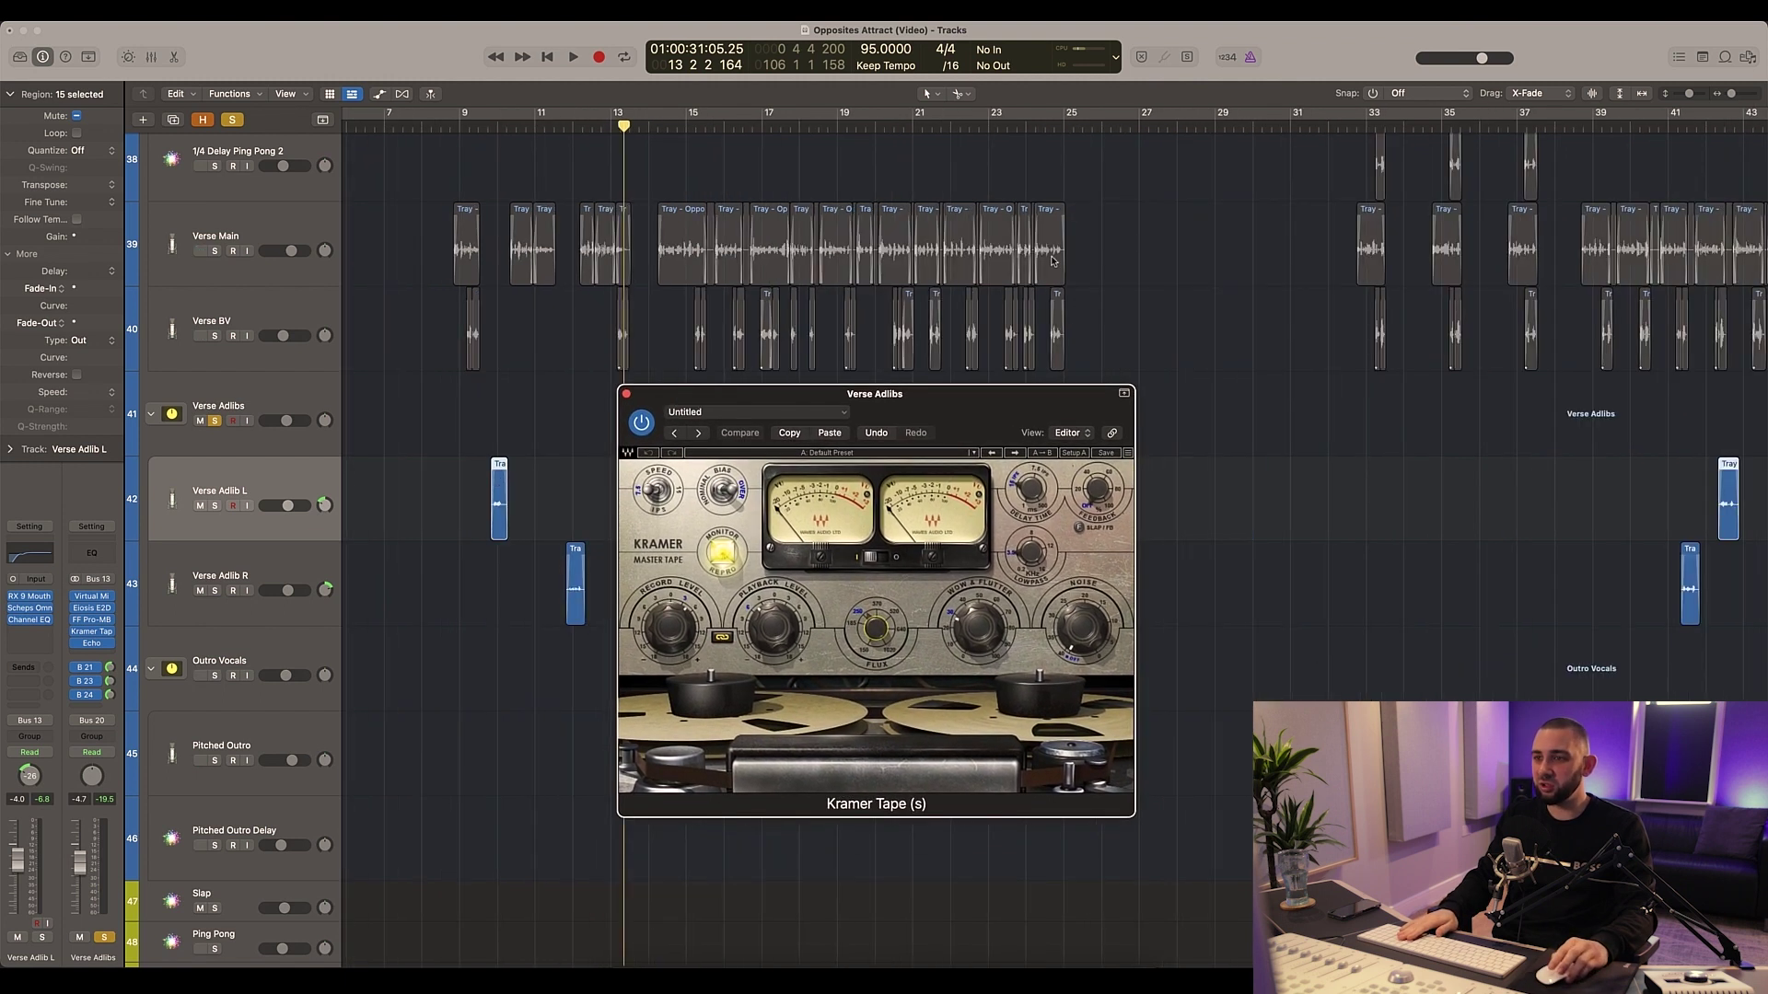
Step: Play the soloed Verse Adlibs from bar 57, bypassing and re-enabling Kramer Tape to compare the sound, and stop playback
scroll(1119, 270, "right", 5)
scroll(1390, 191, "left", 1)
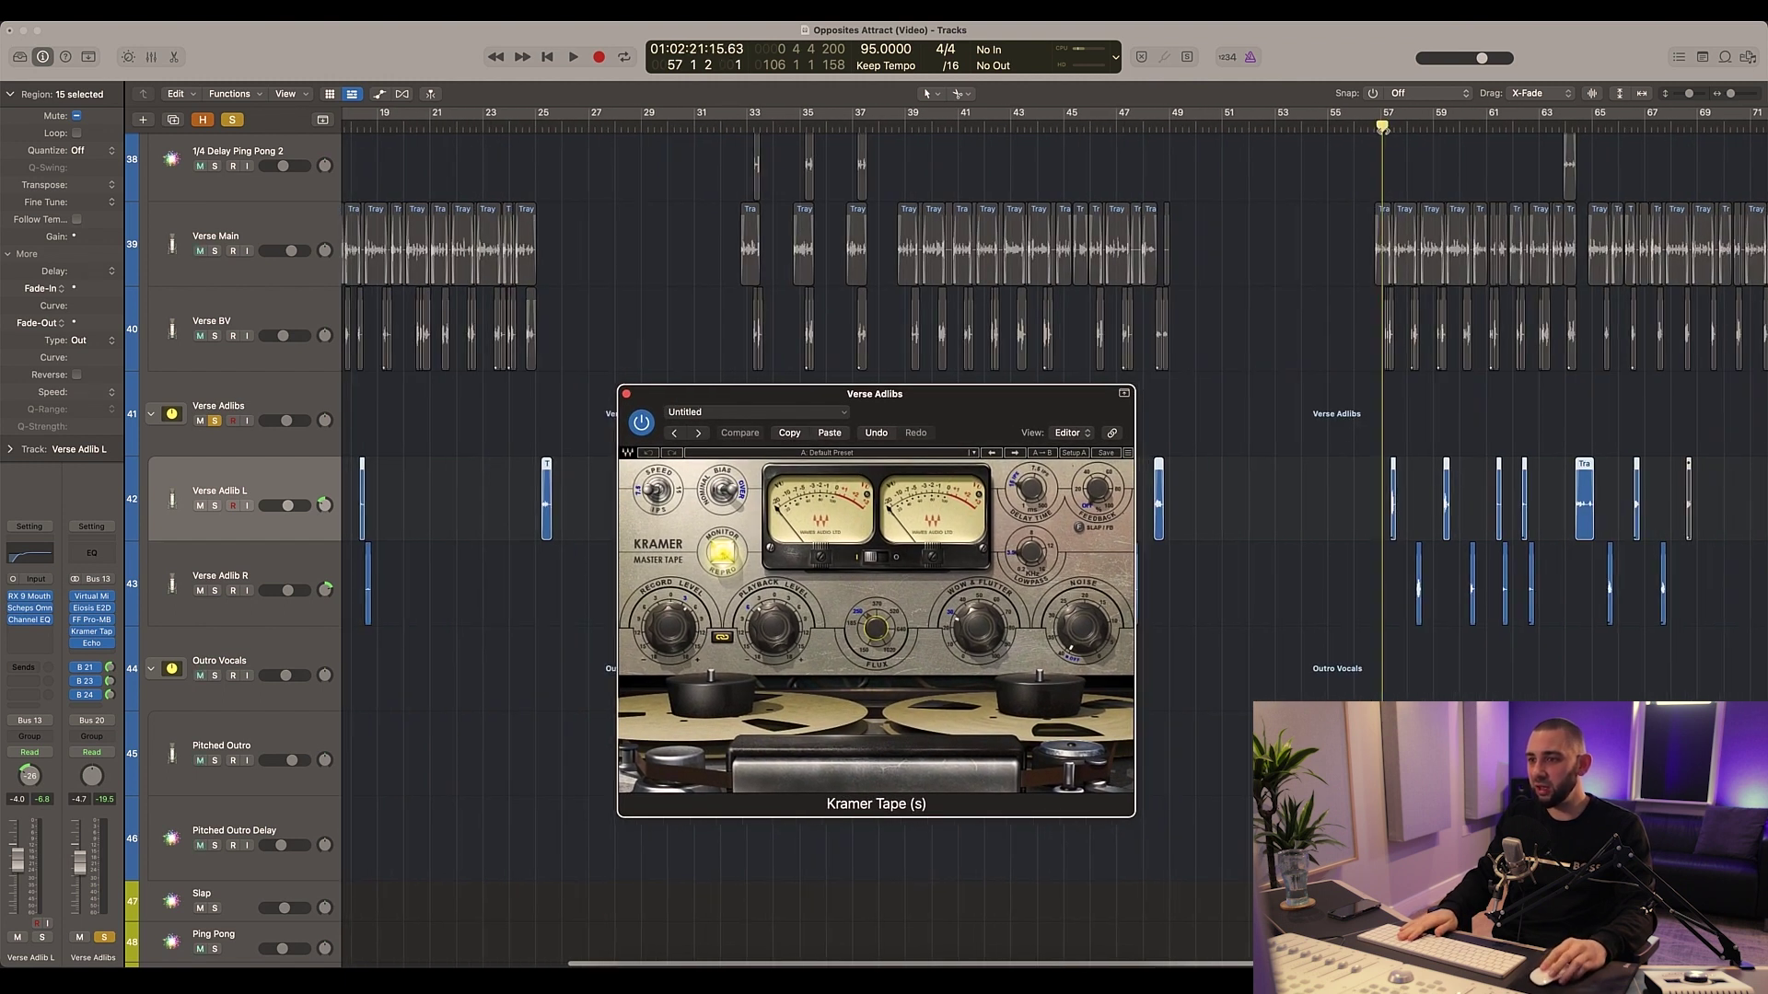
left_click_drag(904, 403, 936, 391)
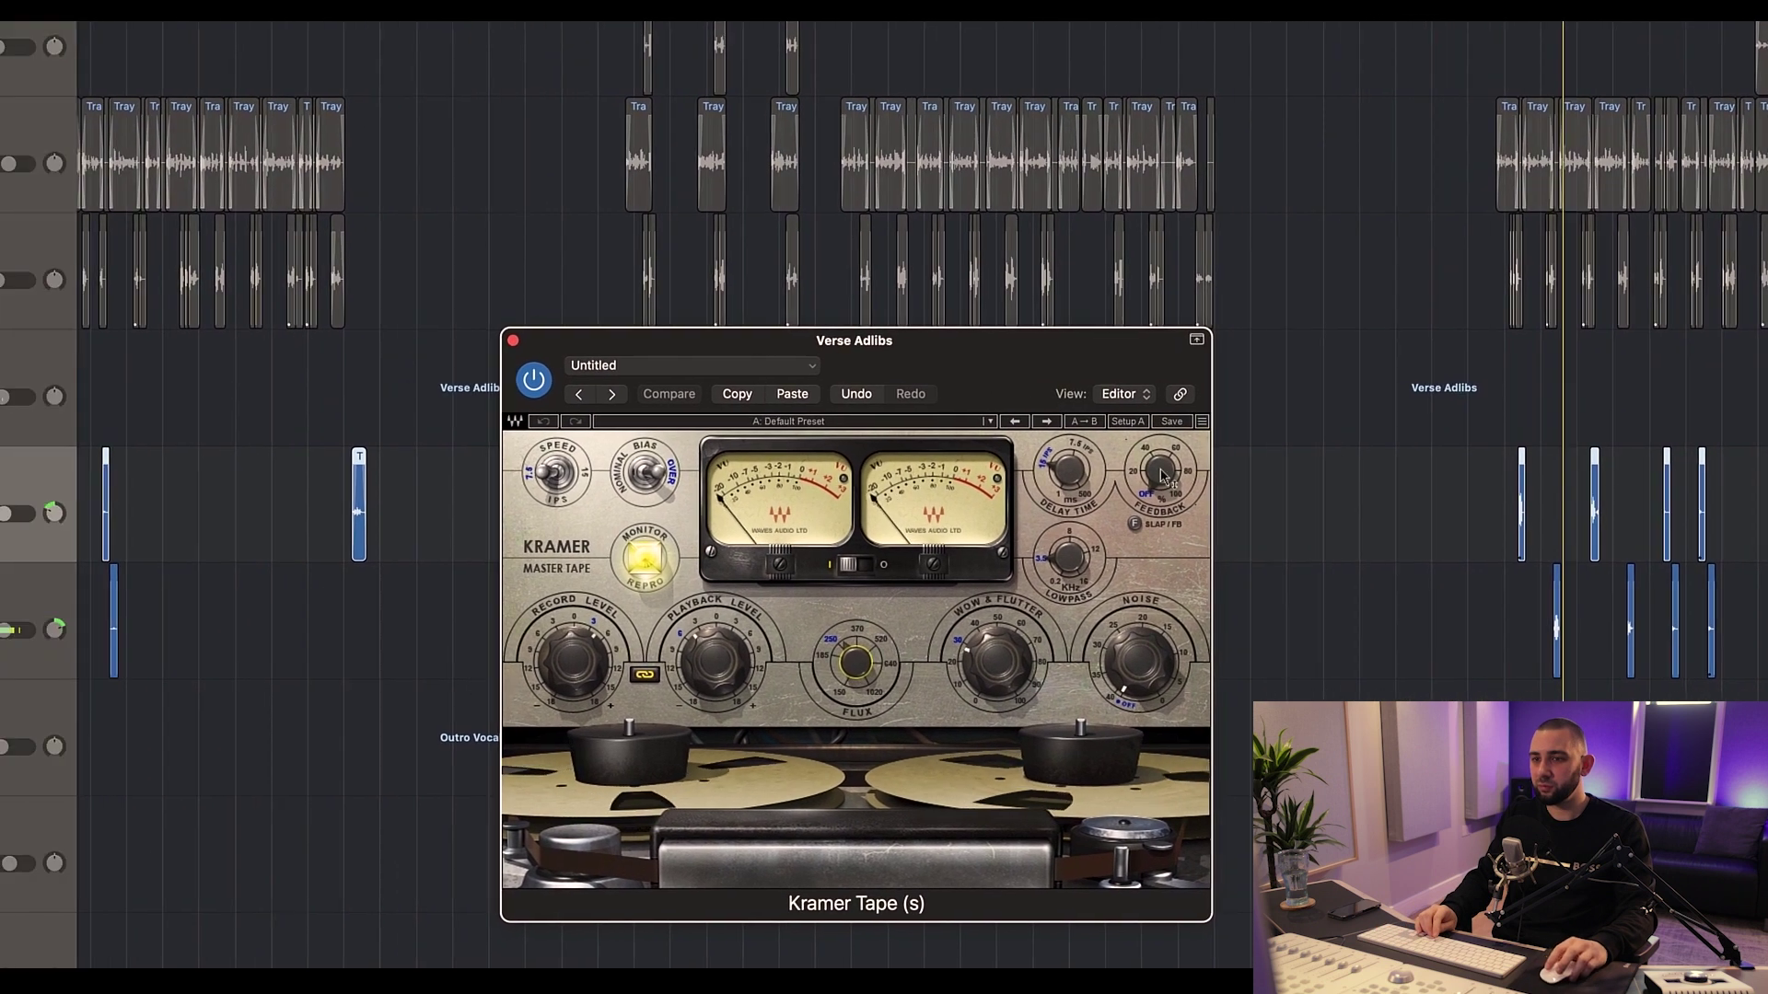
left_click(533, 380)
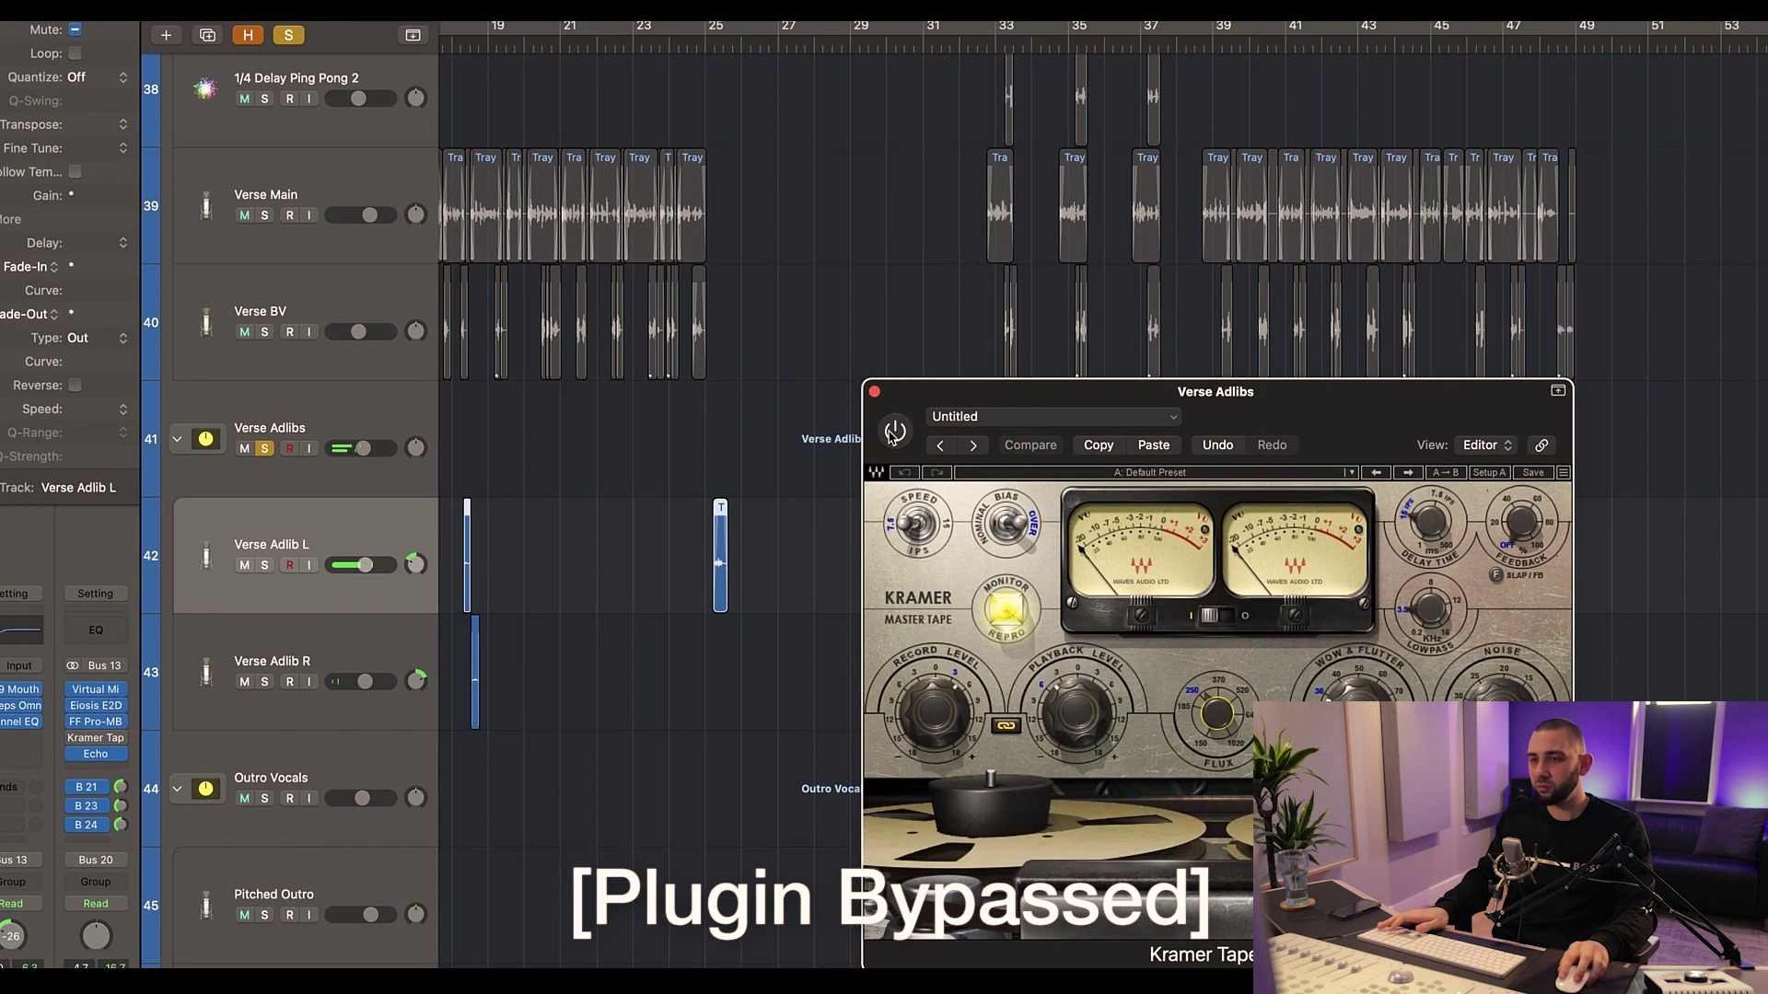
left_click(893, 433)
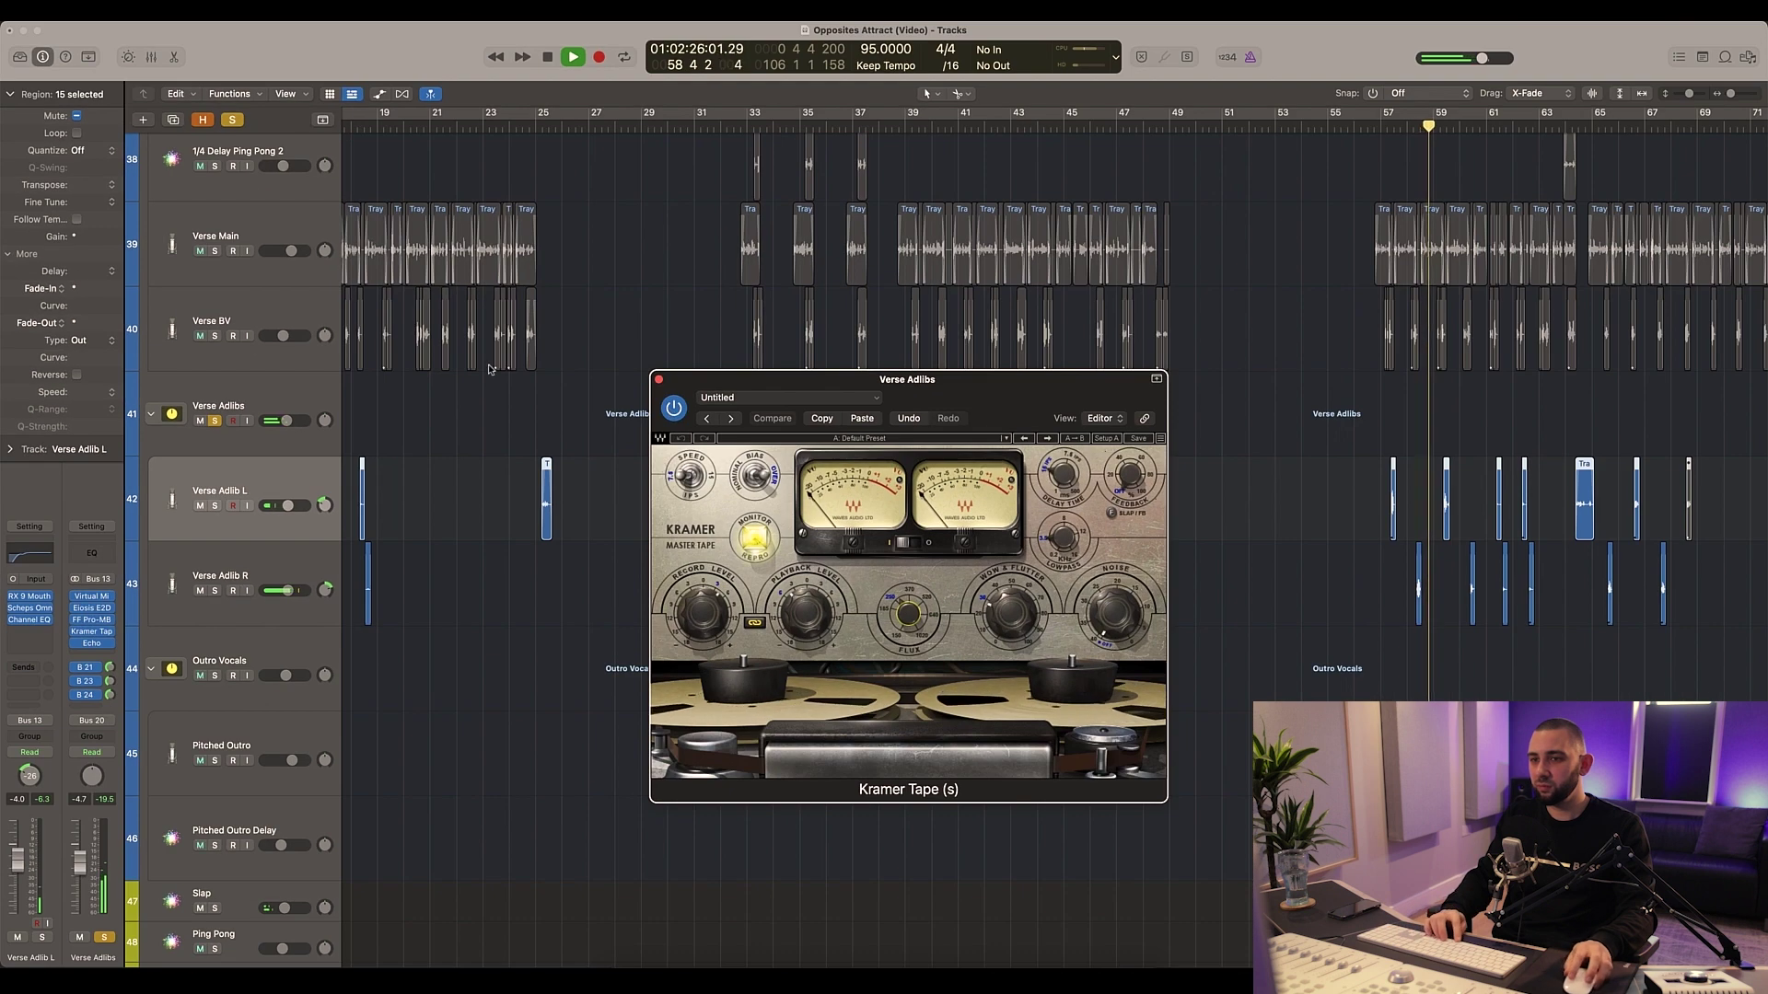
key("space")
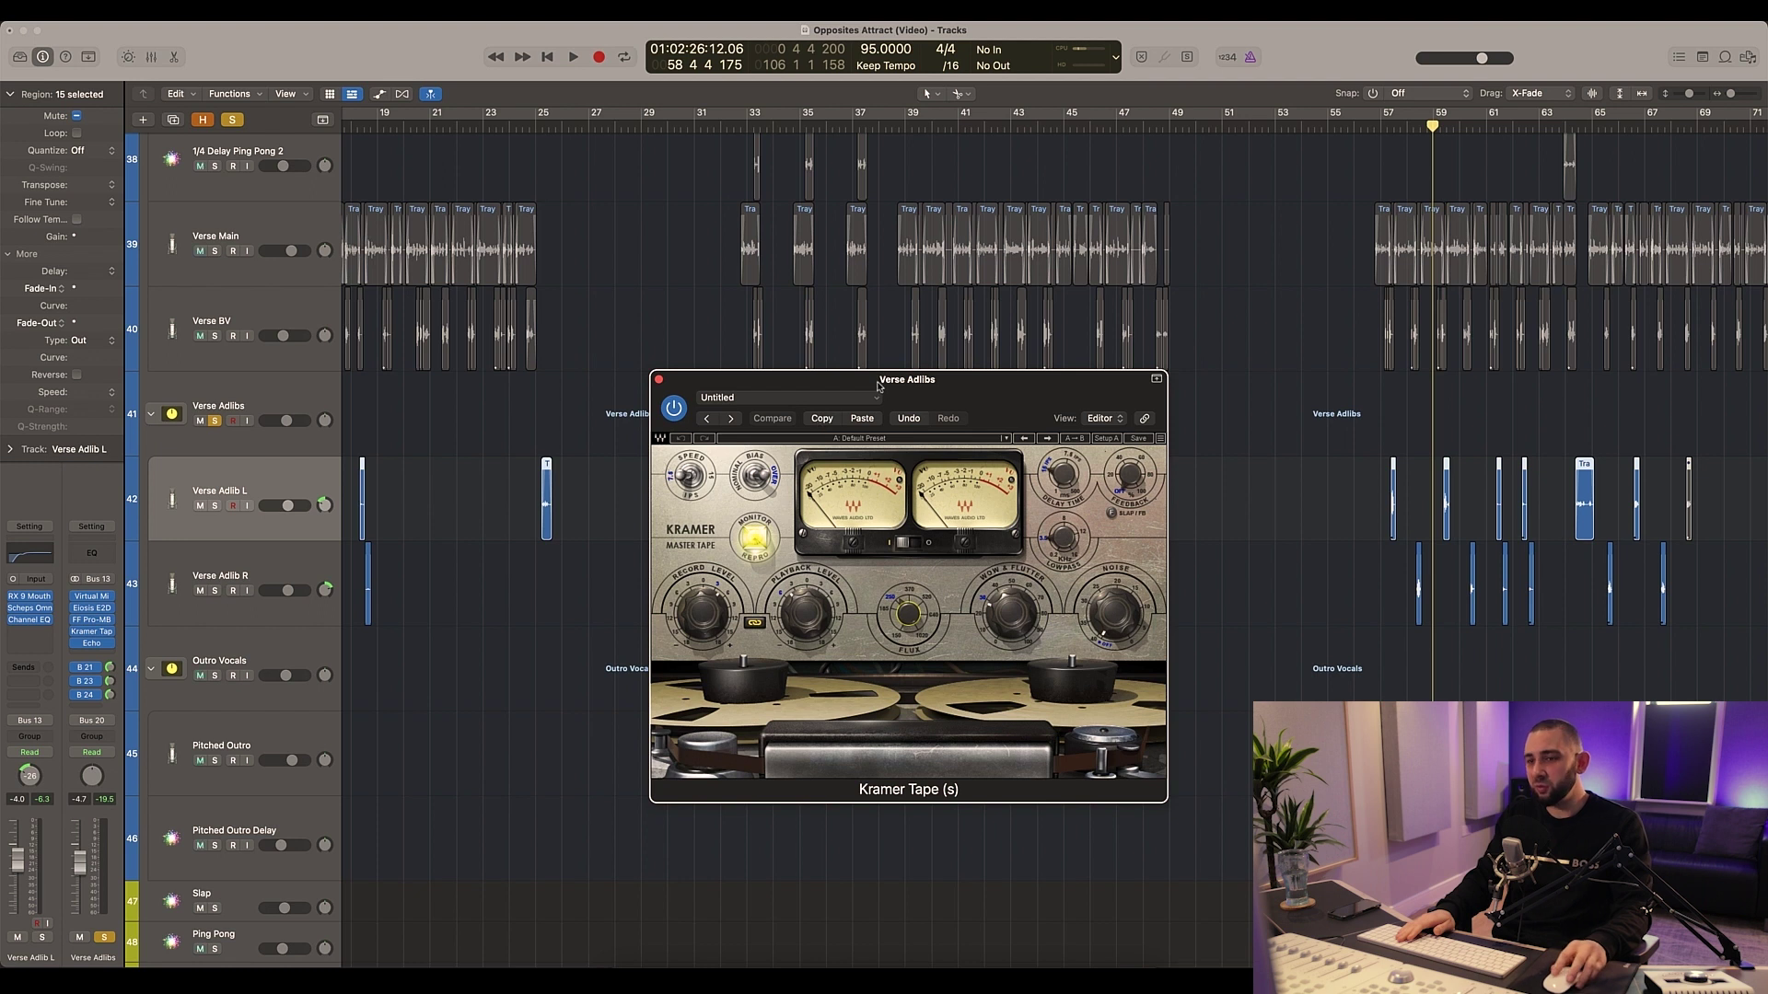
Step: Reposition the Kramer Tape window and slightly adjust its Flux control
left_click_drag(879, 385, 848, 332)
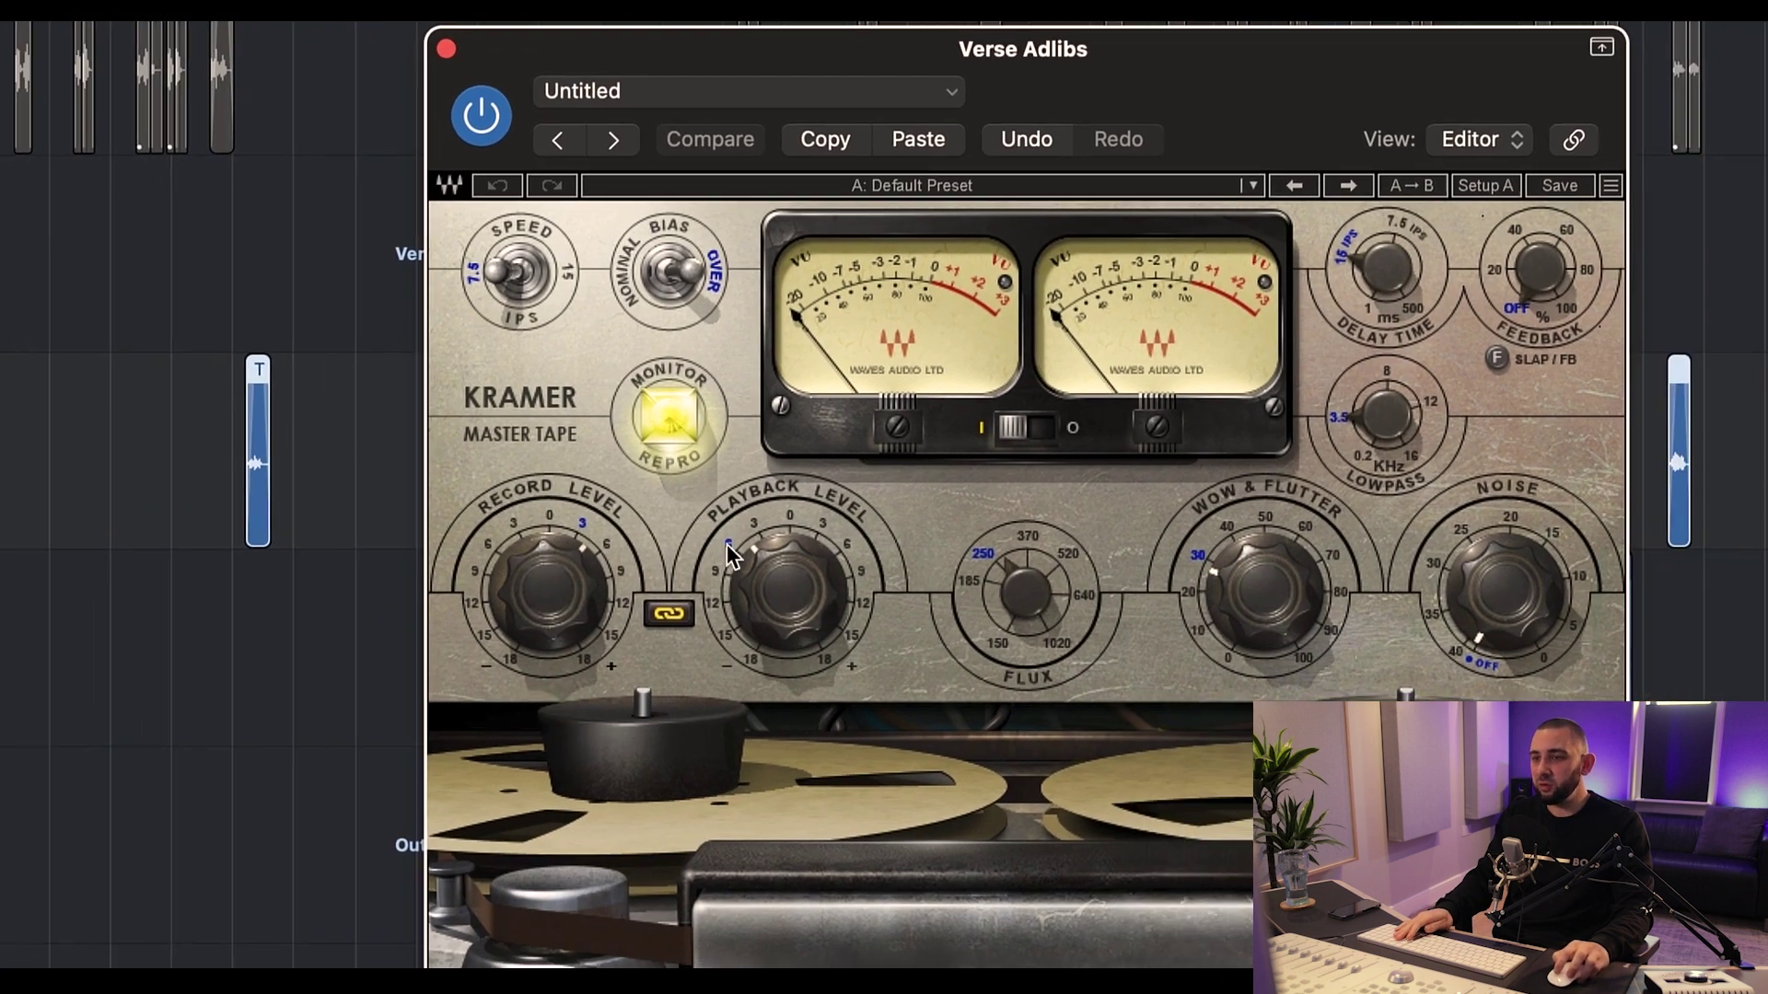
left_click_drag(1037, 609, 1036, 585)
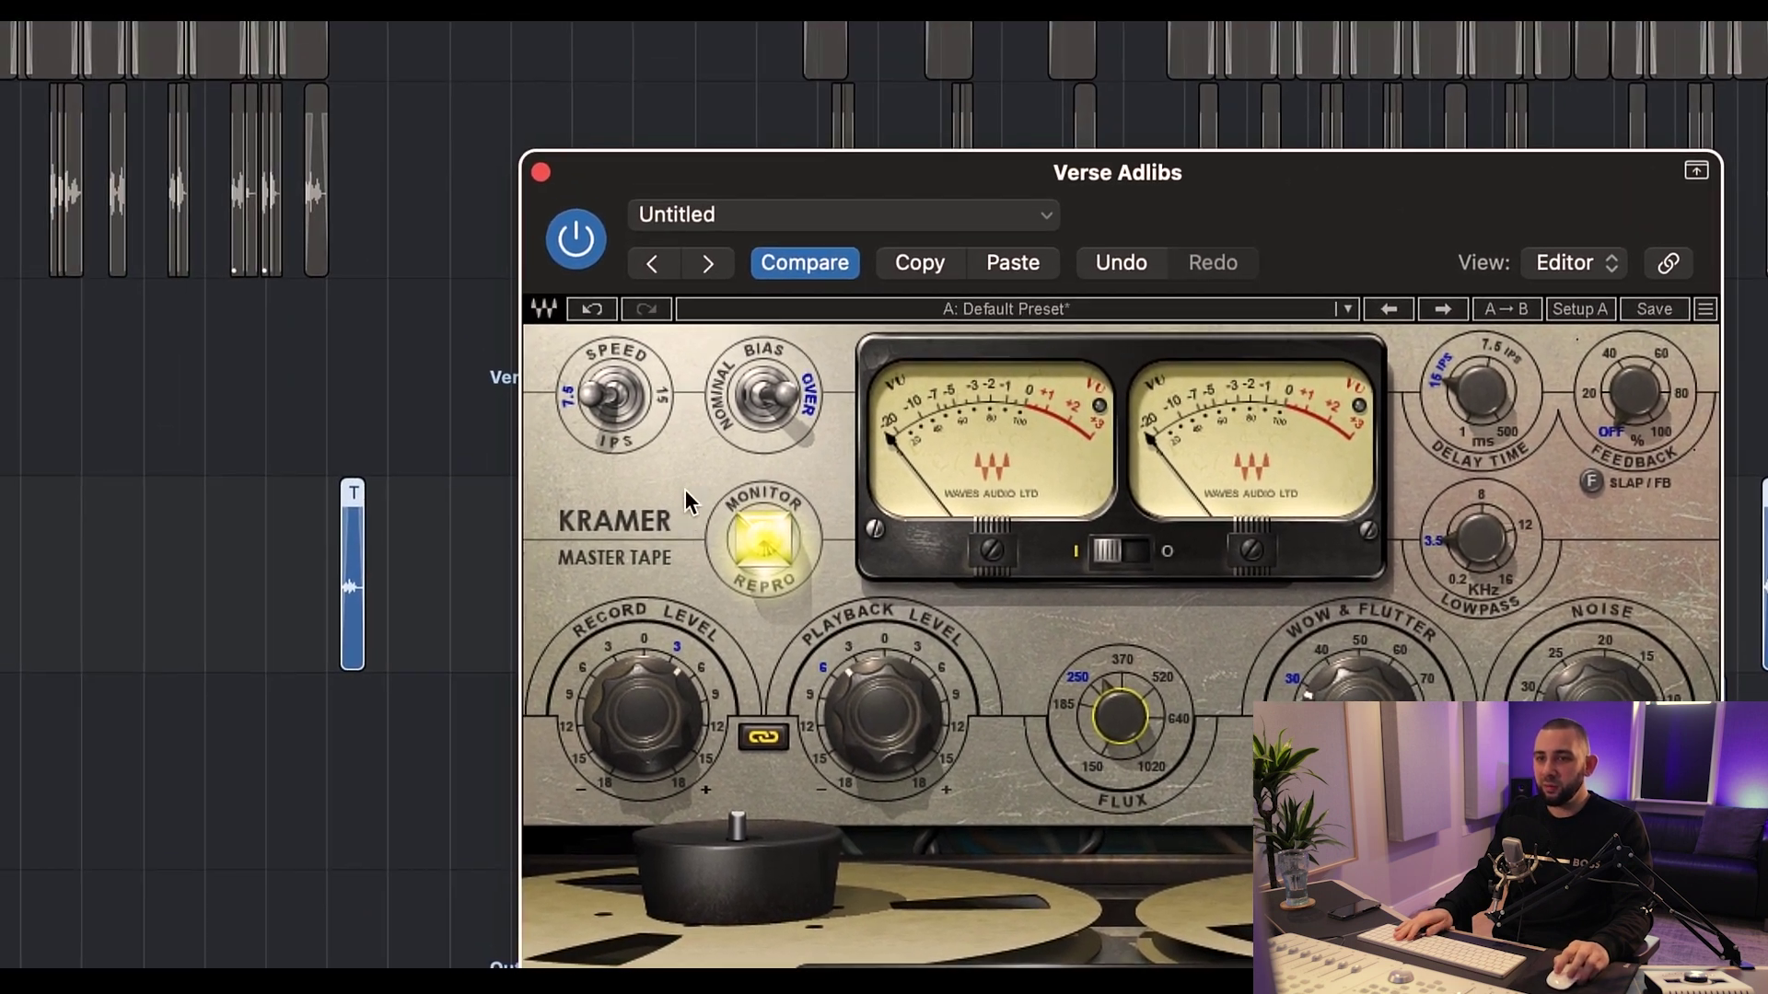